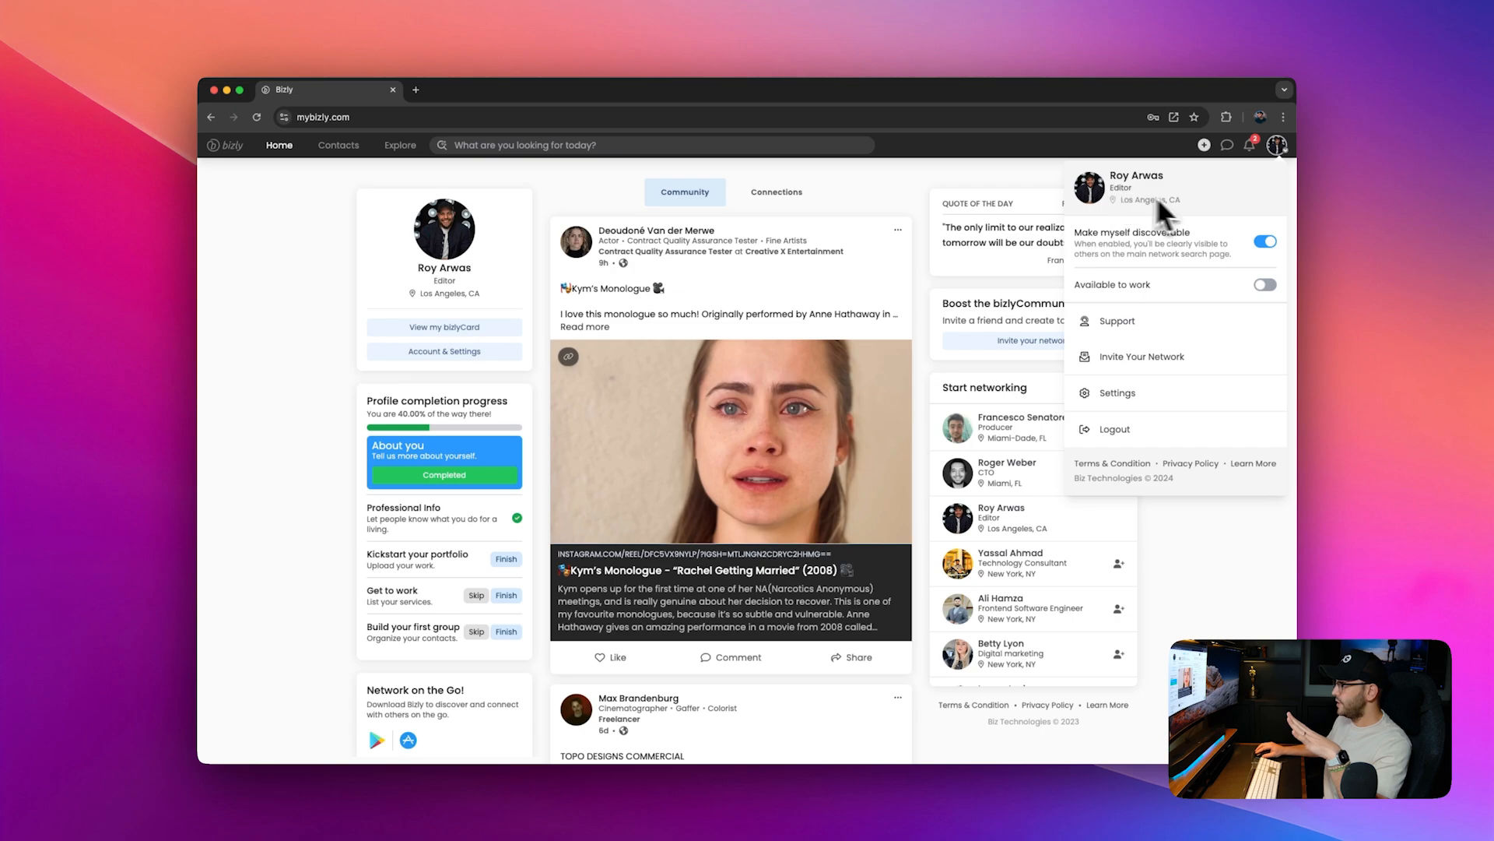
Step: Open your bizlyCard profile page from the home feed
{"action": "left_click", "coordinate": [1274, 152]}
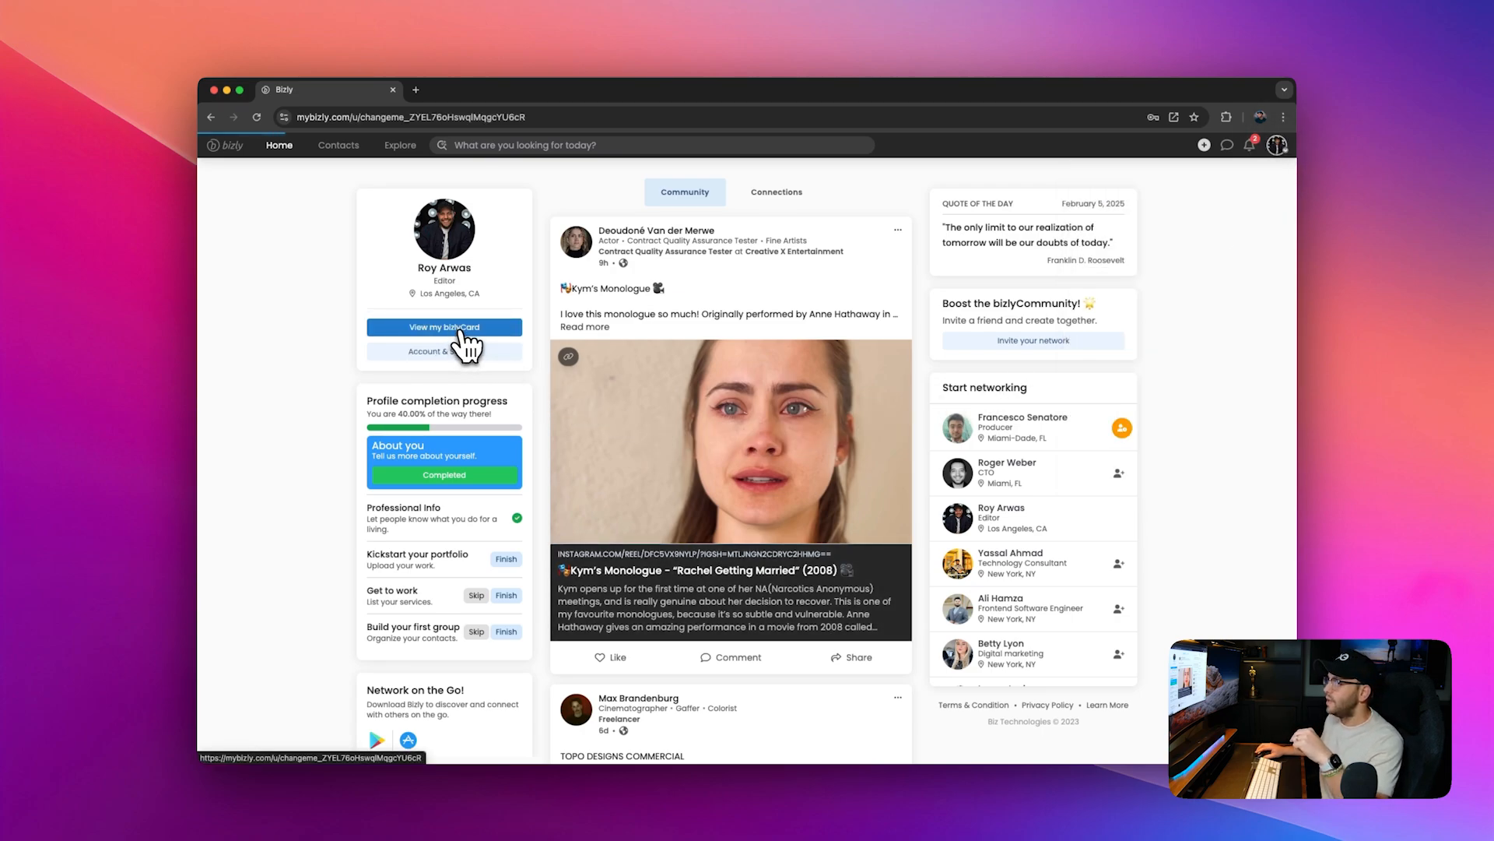
{"action": "left_click", "coordinate": [464, 329]}
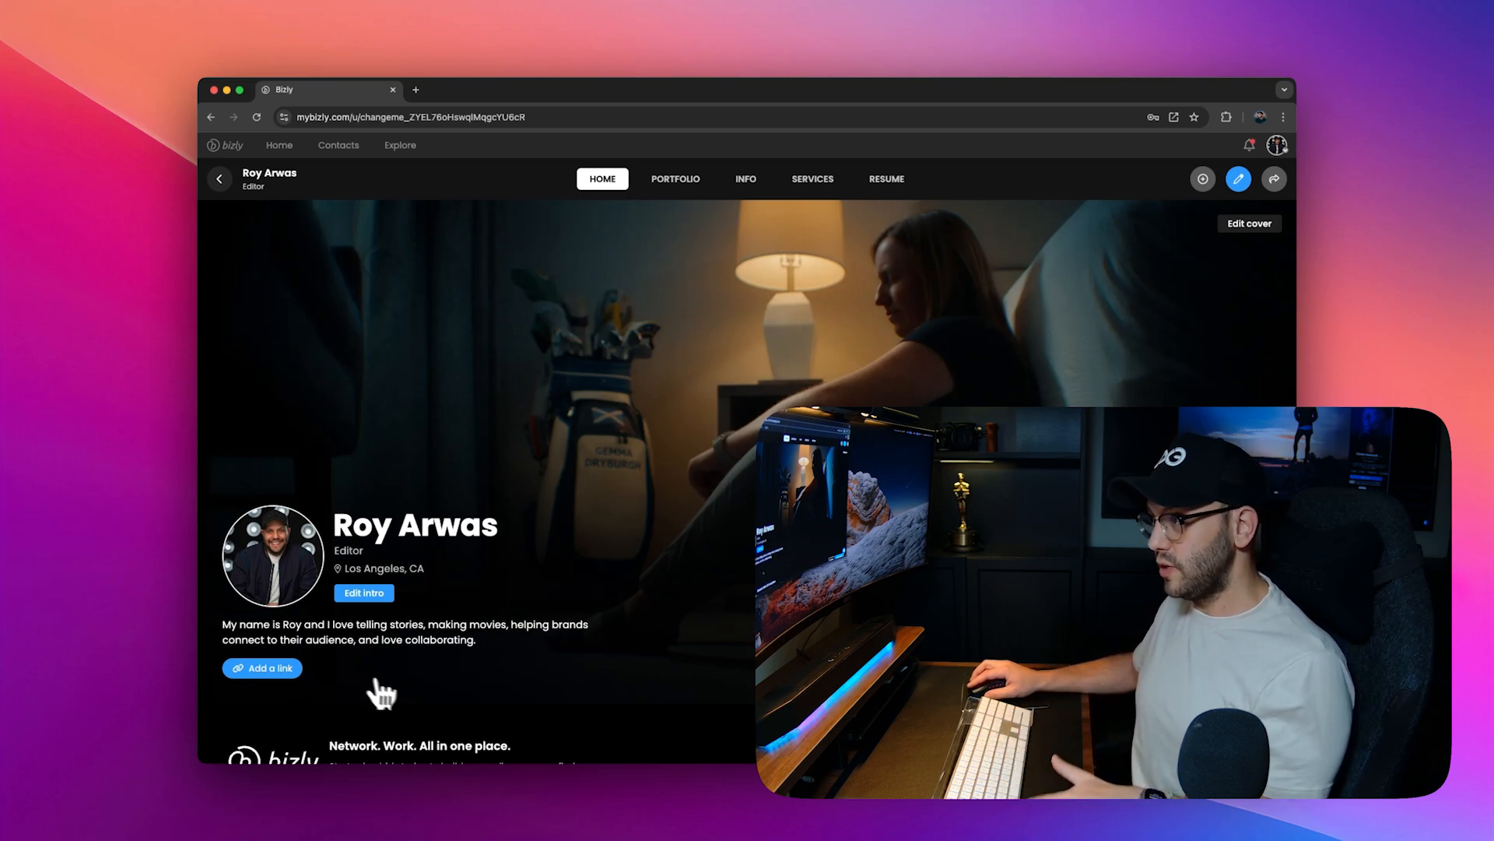
{"action": "scroll", "coordinate": [700, 576], "scroll_direction": "down", "scroll_amount": 2}
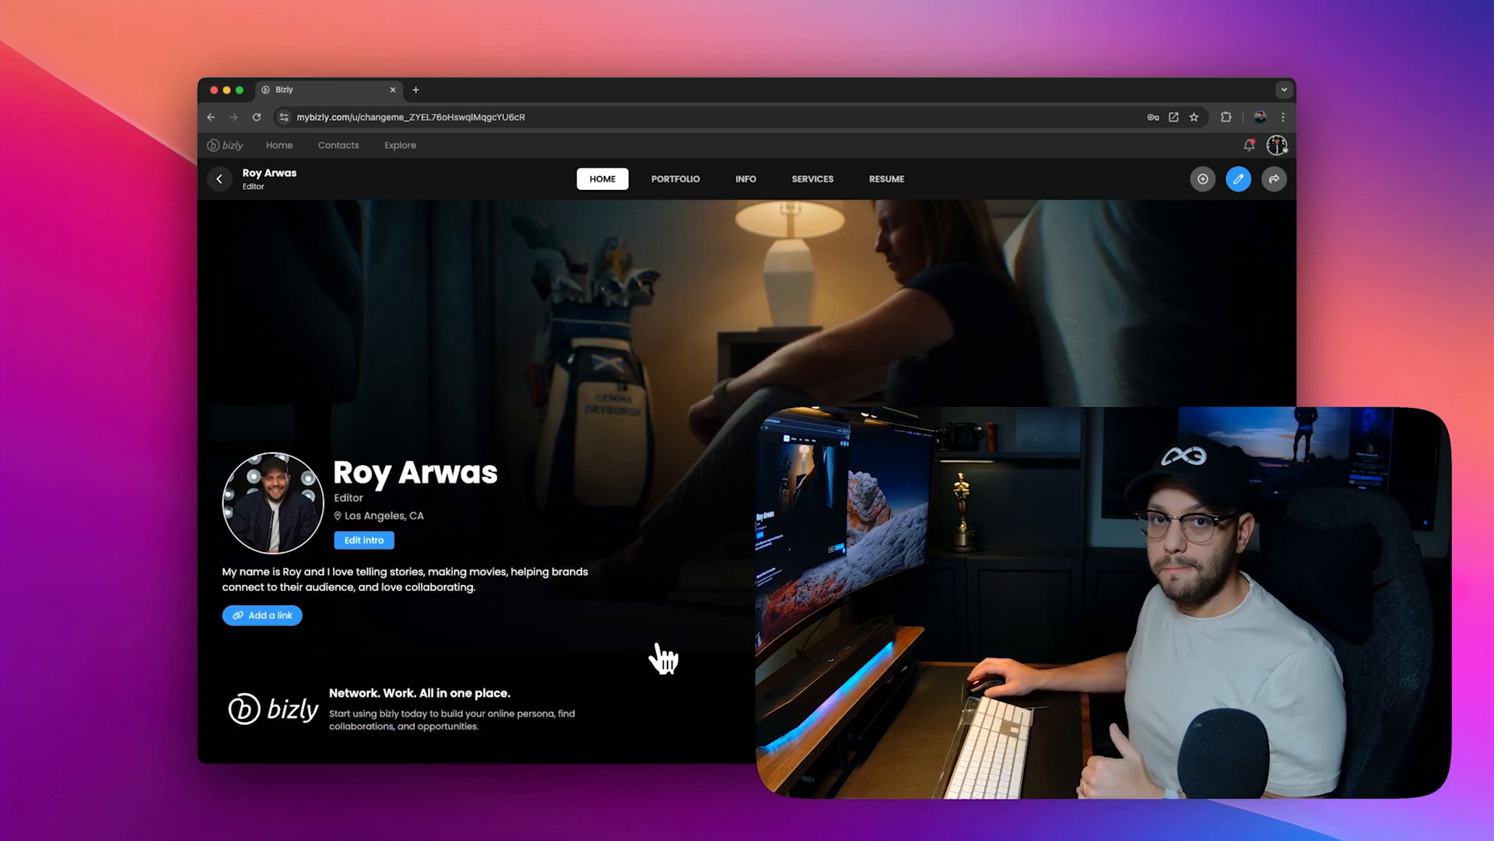
{"action": "scroll", "coordinate": [646, 576], "scroll_direction": "up", "scroll_amount": 2}
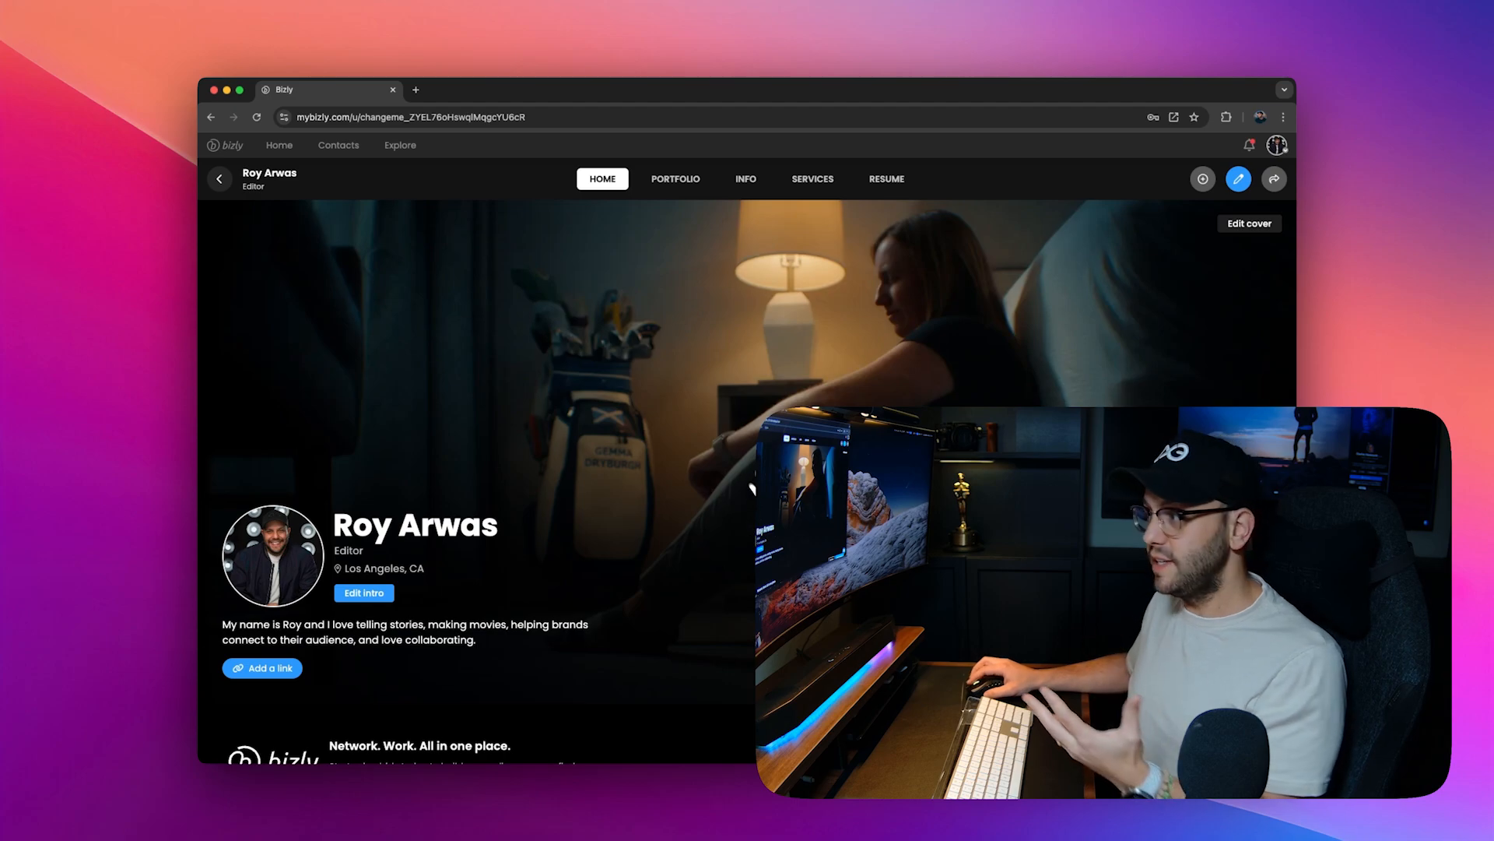
{"action": "scroll", "coordinate": [635, 658], "scroll_direction": "down", "scroll_amount": 2}
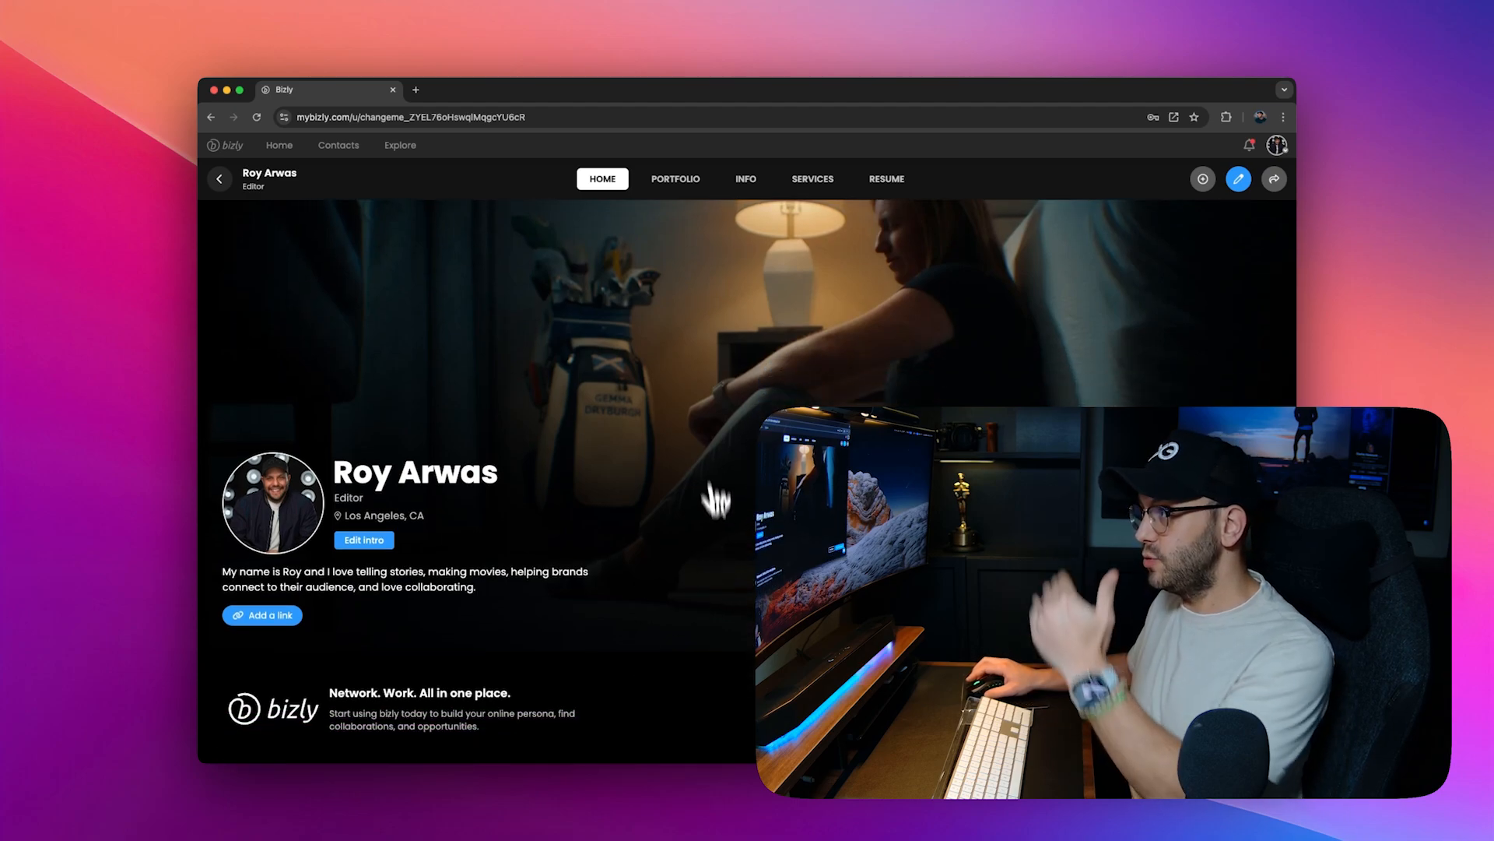
{"action": "scroll", "coordinate": [711, 691], "scroll_direction": "up", "scroll_amount": 2}
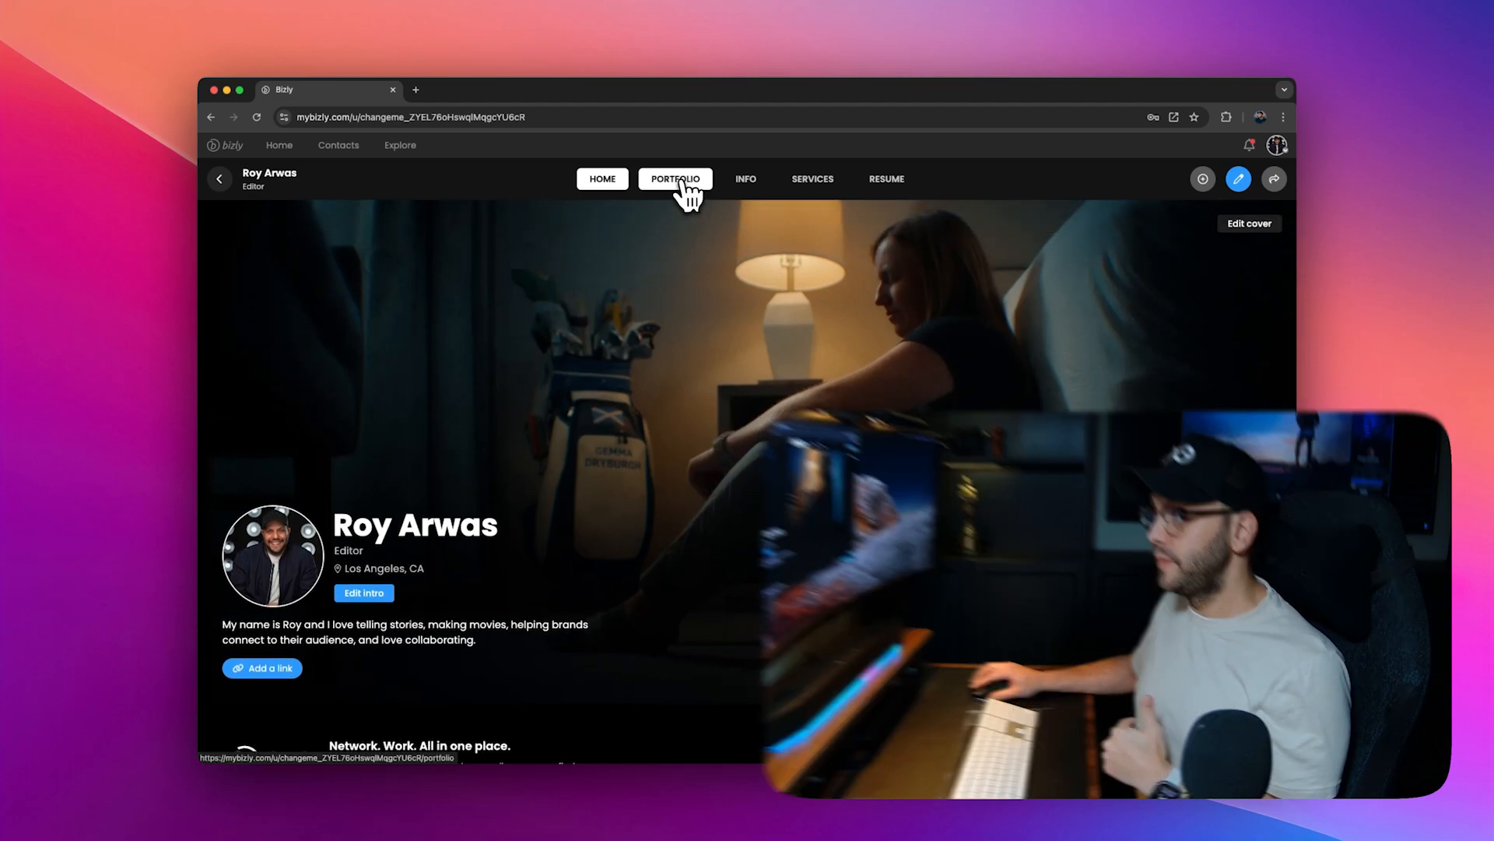
Step: Browse the profile's Portfolio, Info, Services and Resume sections, returning to Home
{"action": "left_click", "coordinate": [679, 180]}
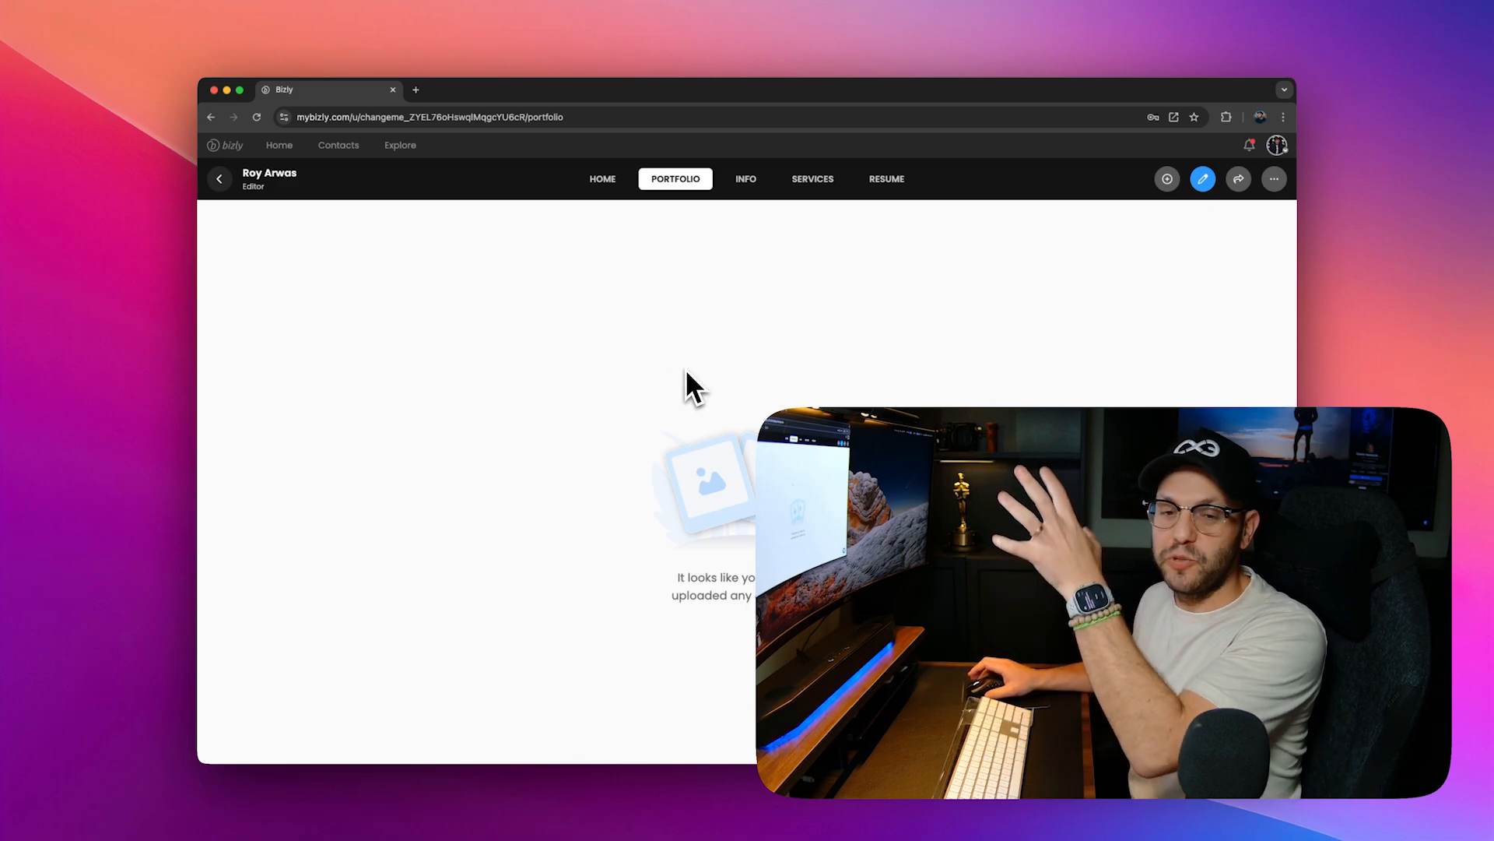
{"action": "left_click", "coordinate": [744, 191]}
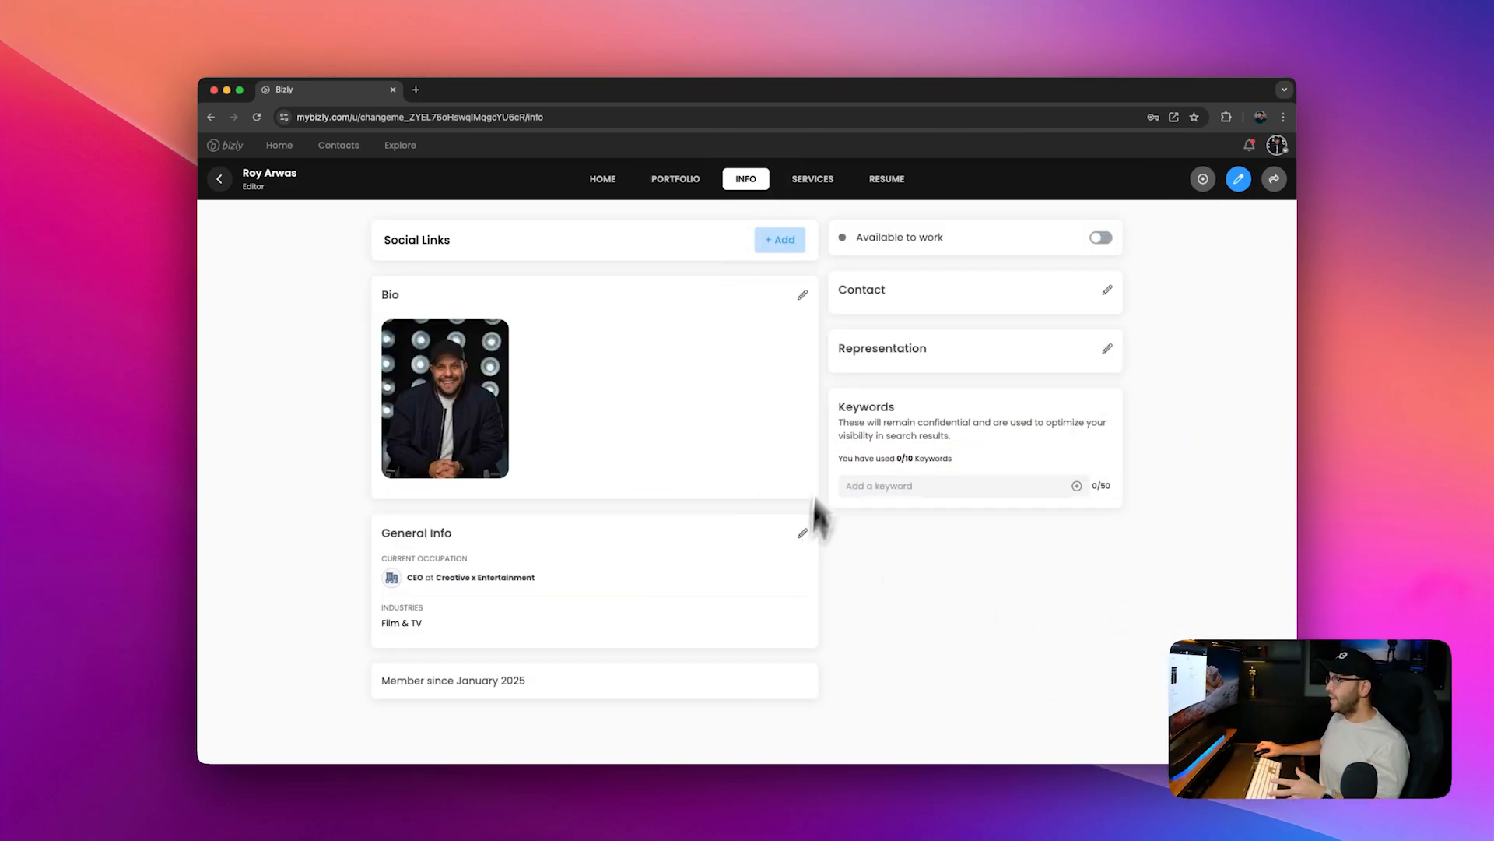
{"action": "left_click", "coordinate": [815, 185]}
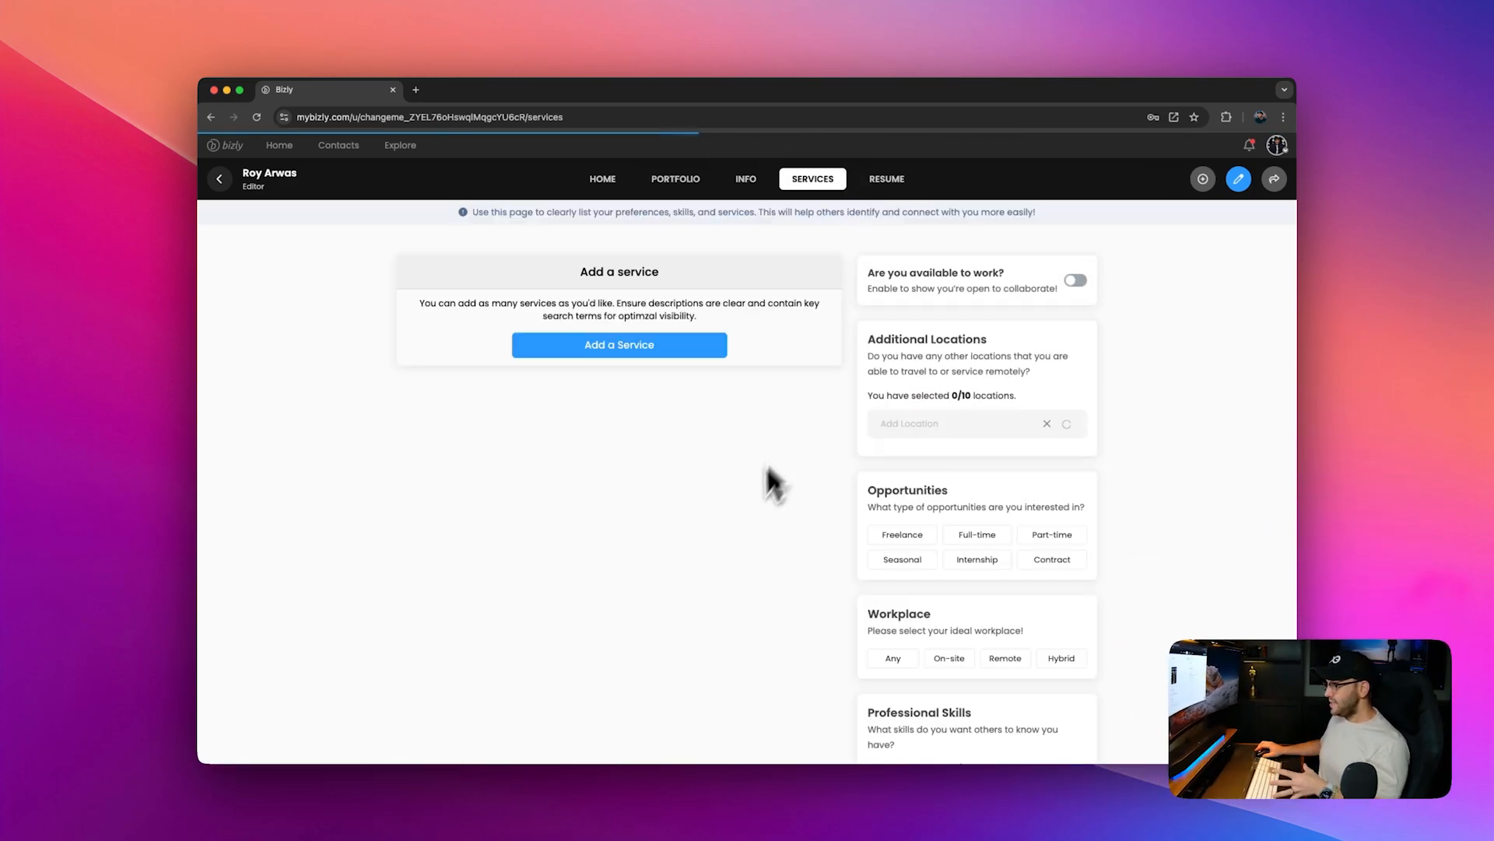
{"action": "left_click", "coordinate": [893, 185]}
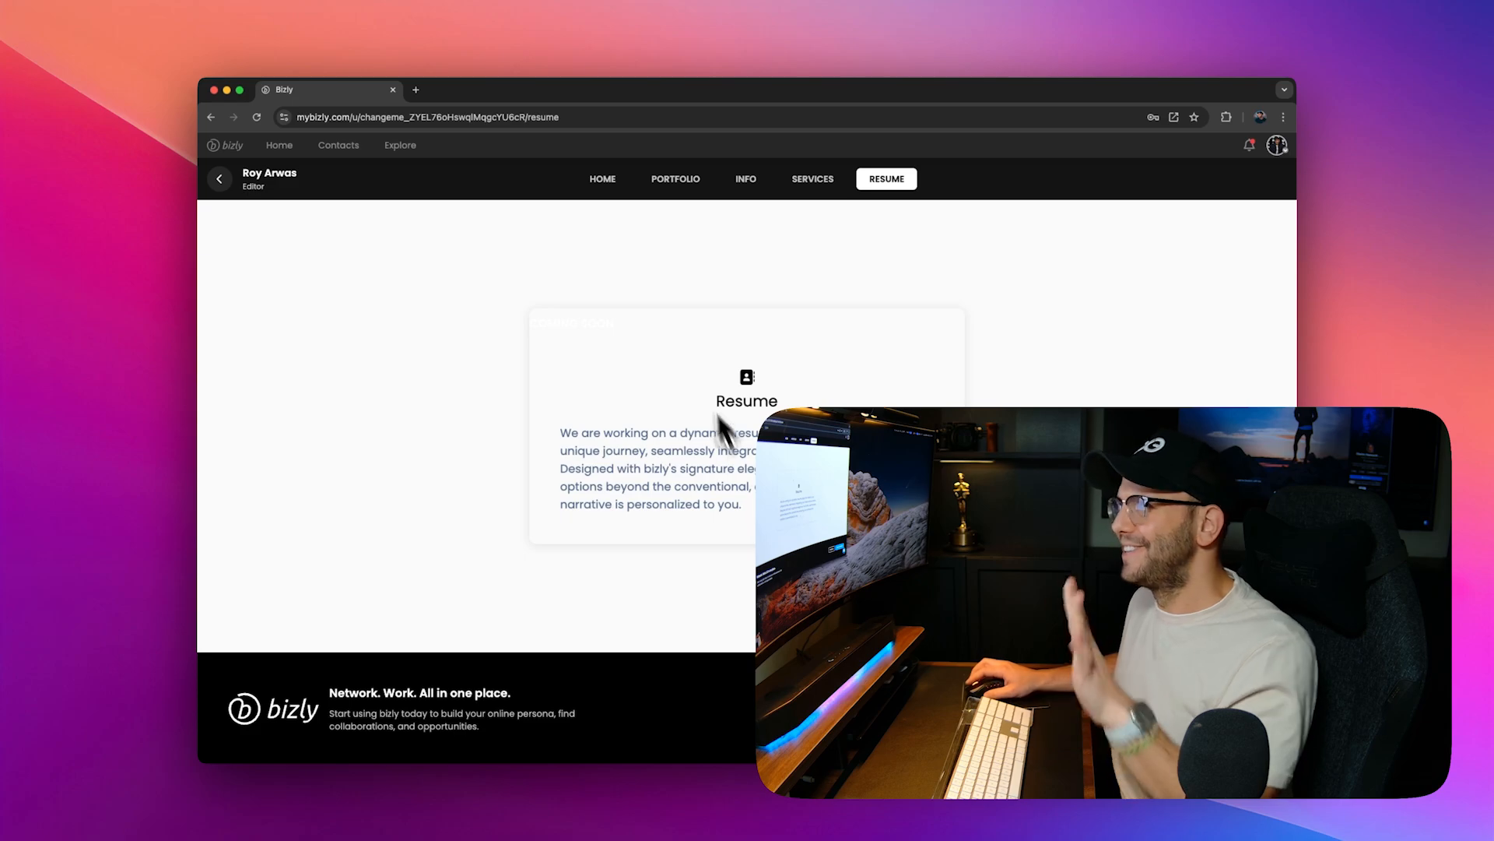
{"action": "left_click", "coordinate": [607, 183]}
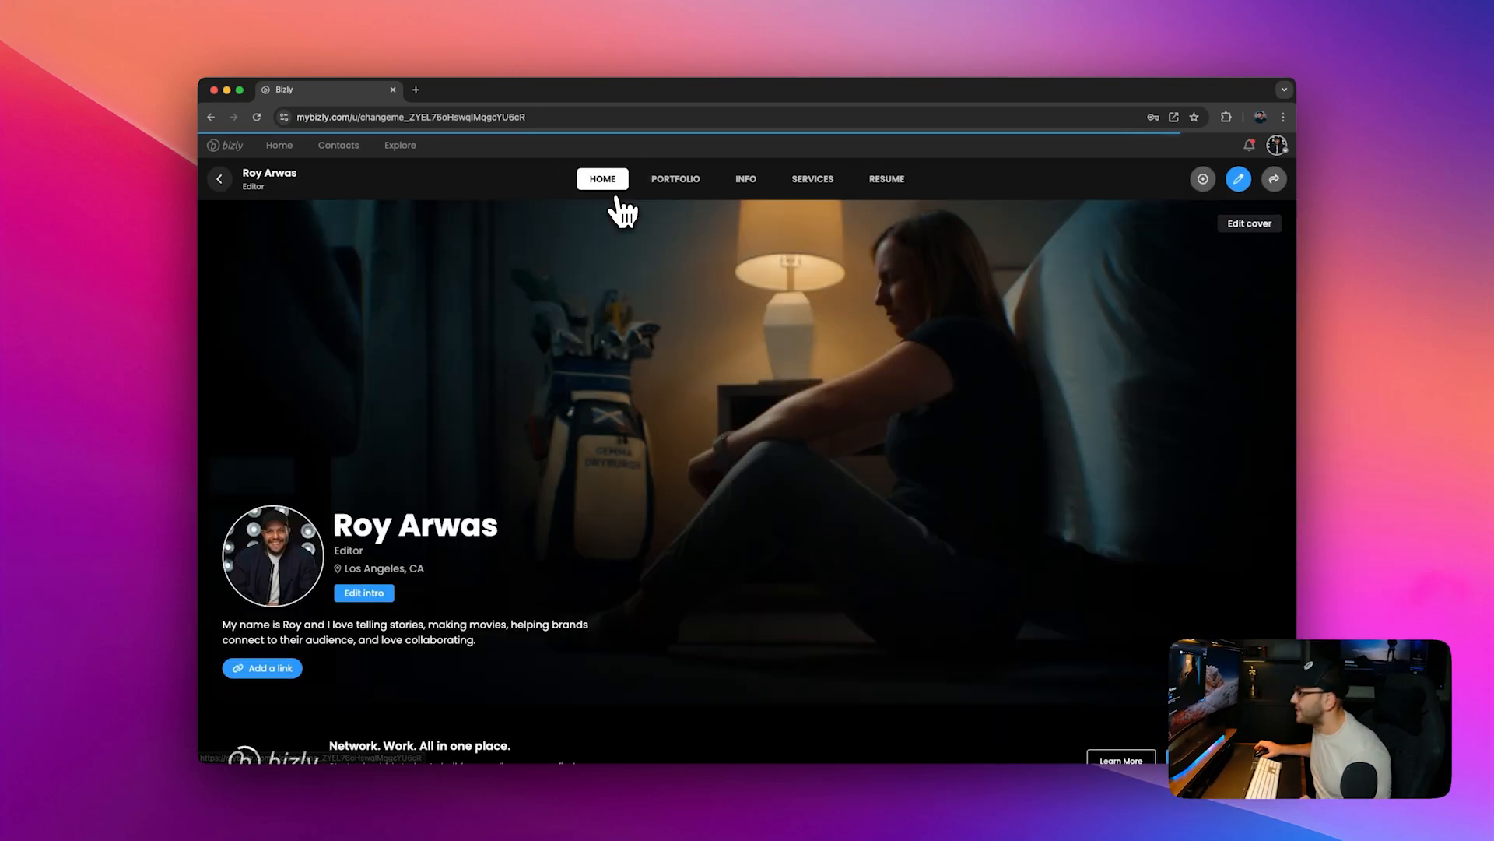
Step: Open the intro editor and set the pronouns to He / Him and the gender to Male
{"action": "left_click", "coordinate": [382, 594]}
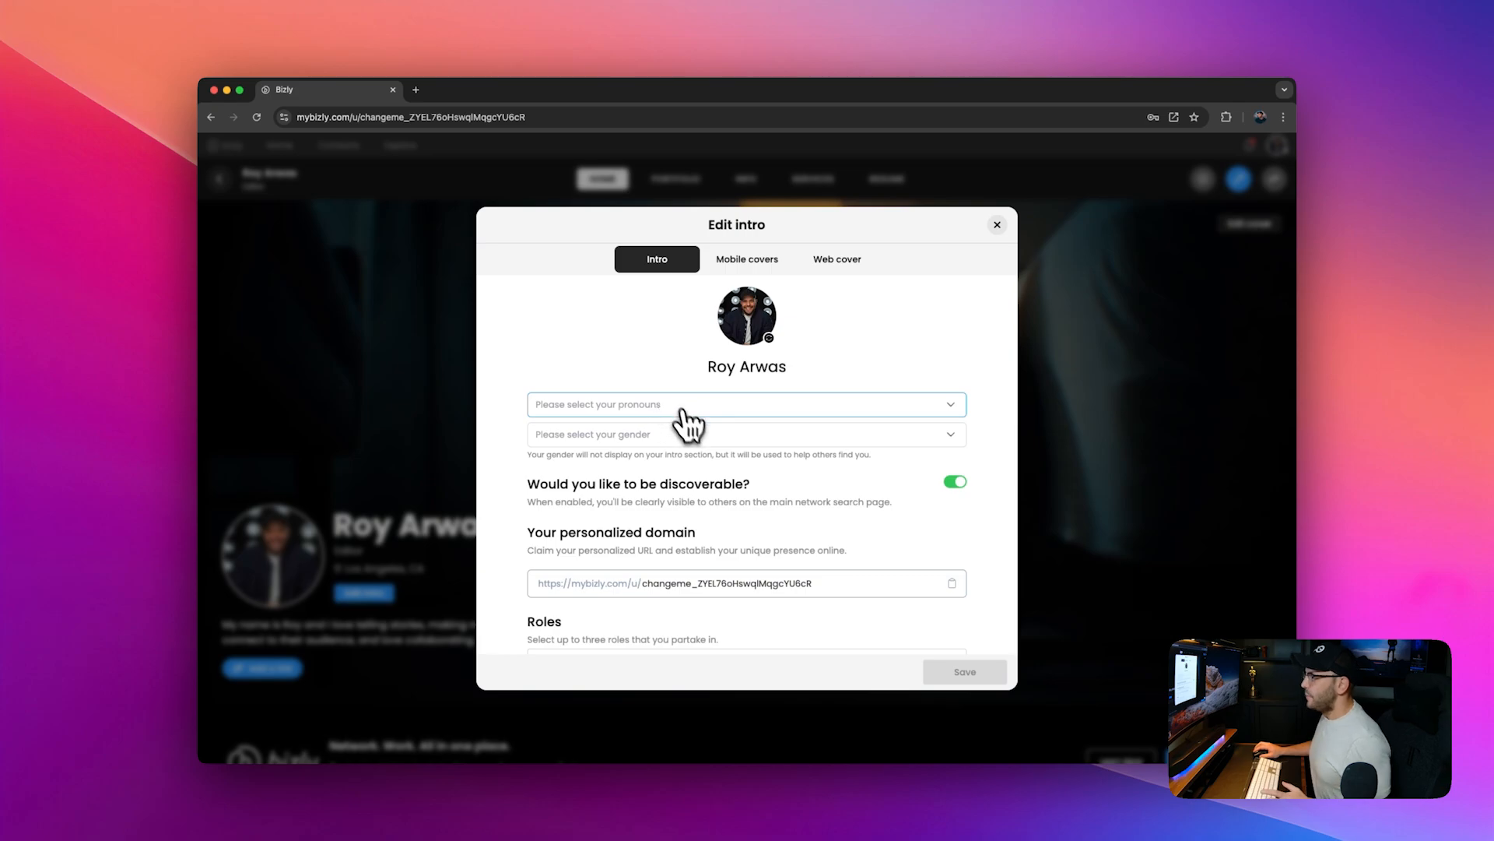
{"action": "scroll", "coordinate": [687, 423], "scroll_direction": "down", "scroll_amount": 5}
{"action": "scroll", "coordinate": [696, 506], "scroll_direction": "up", "scroll_amount": 5}
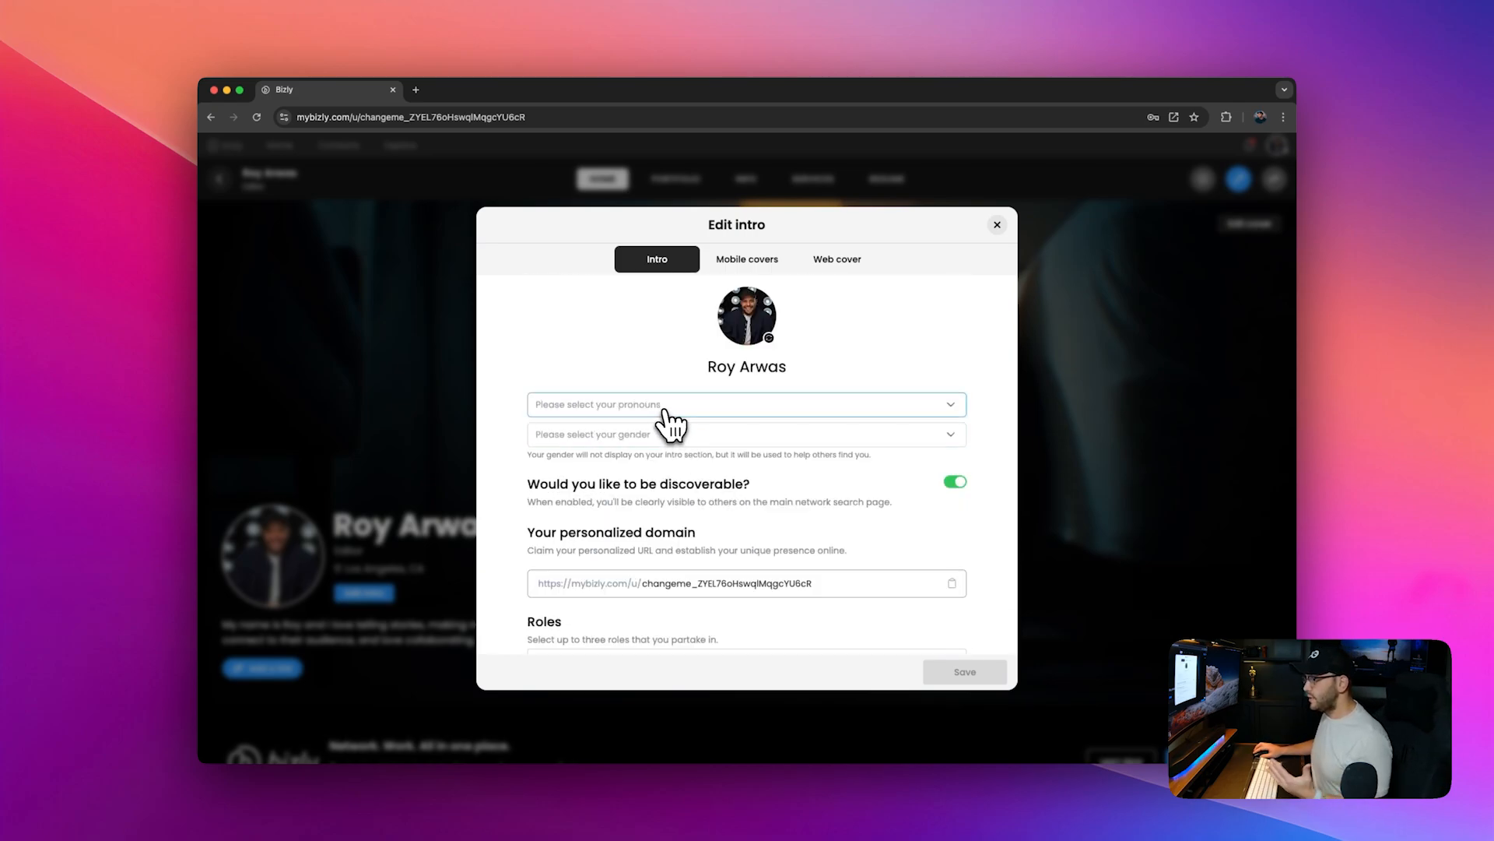
{"action": "left_click", "coordinate": [665, 413]}
{"action": "left_click", "coordinate": [595, 439]}
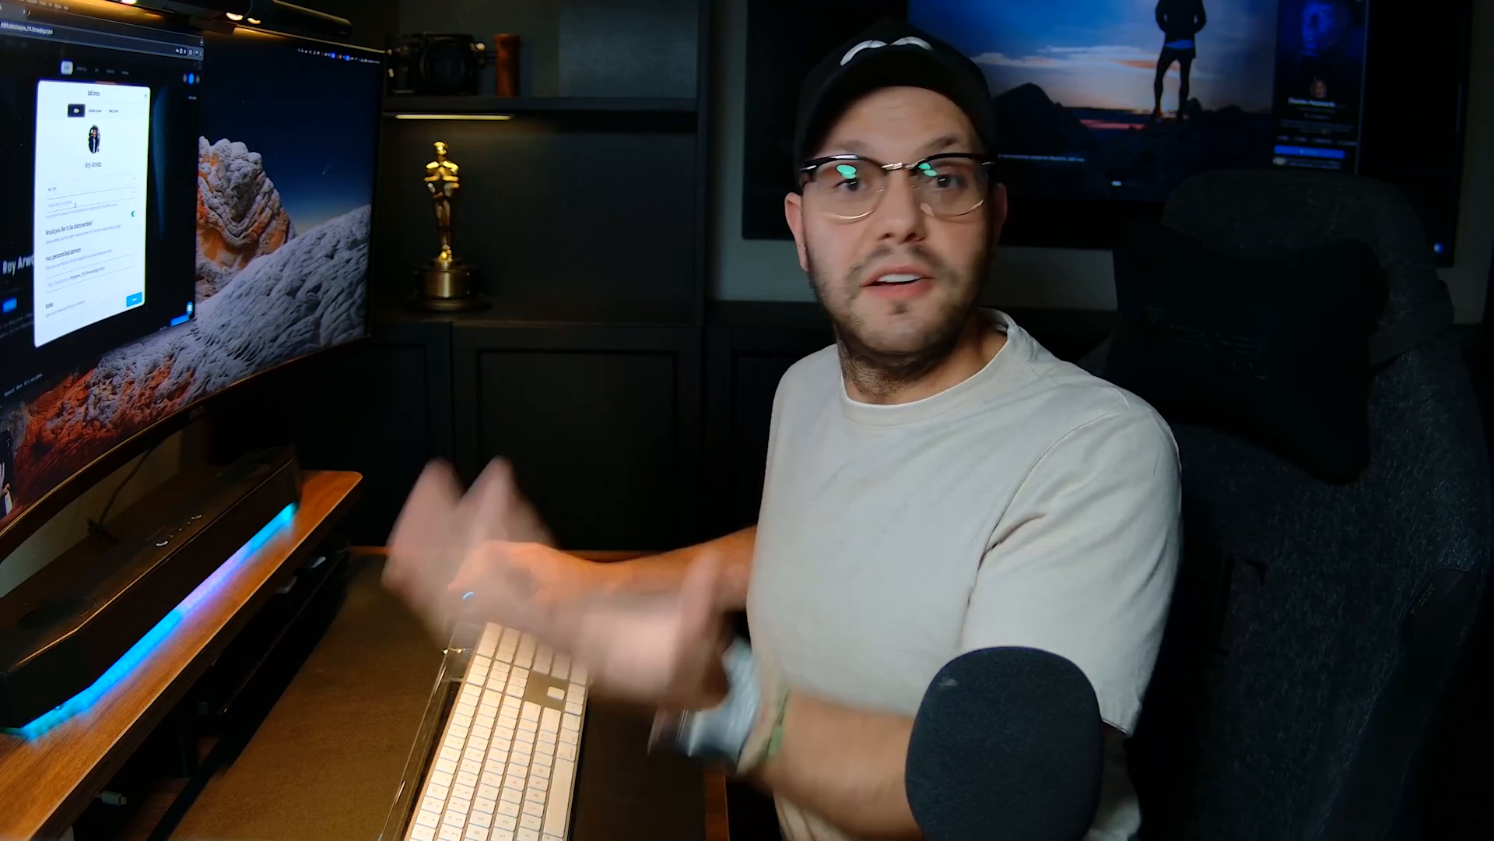
{"action": "left_click", "coordinate": [654, 440]}
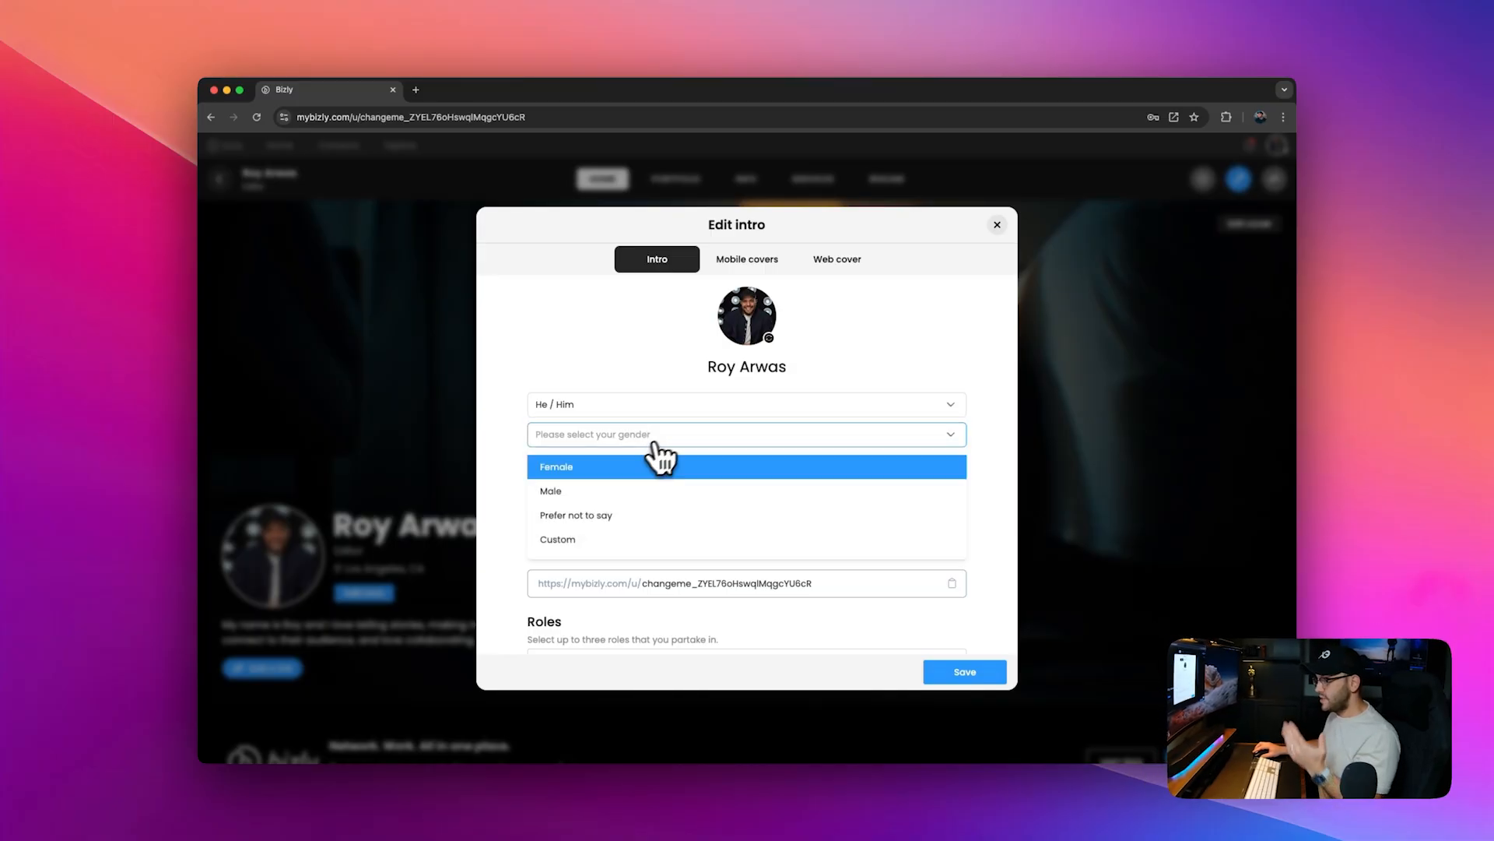
{"action": "left_click", "coordinate": [585, 492]}
Step: Replace the personalized domain with a short handle based on the user's first name
{"action": "scroll", "coordinate": [615, 530], "scroll_direction": "down", "scroll_amount": 5}
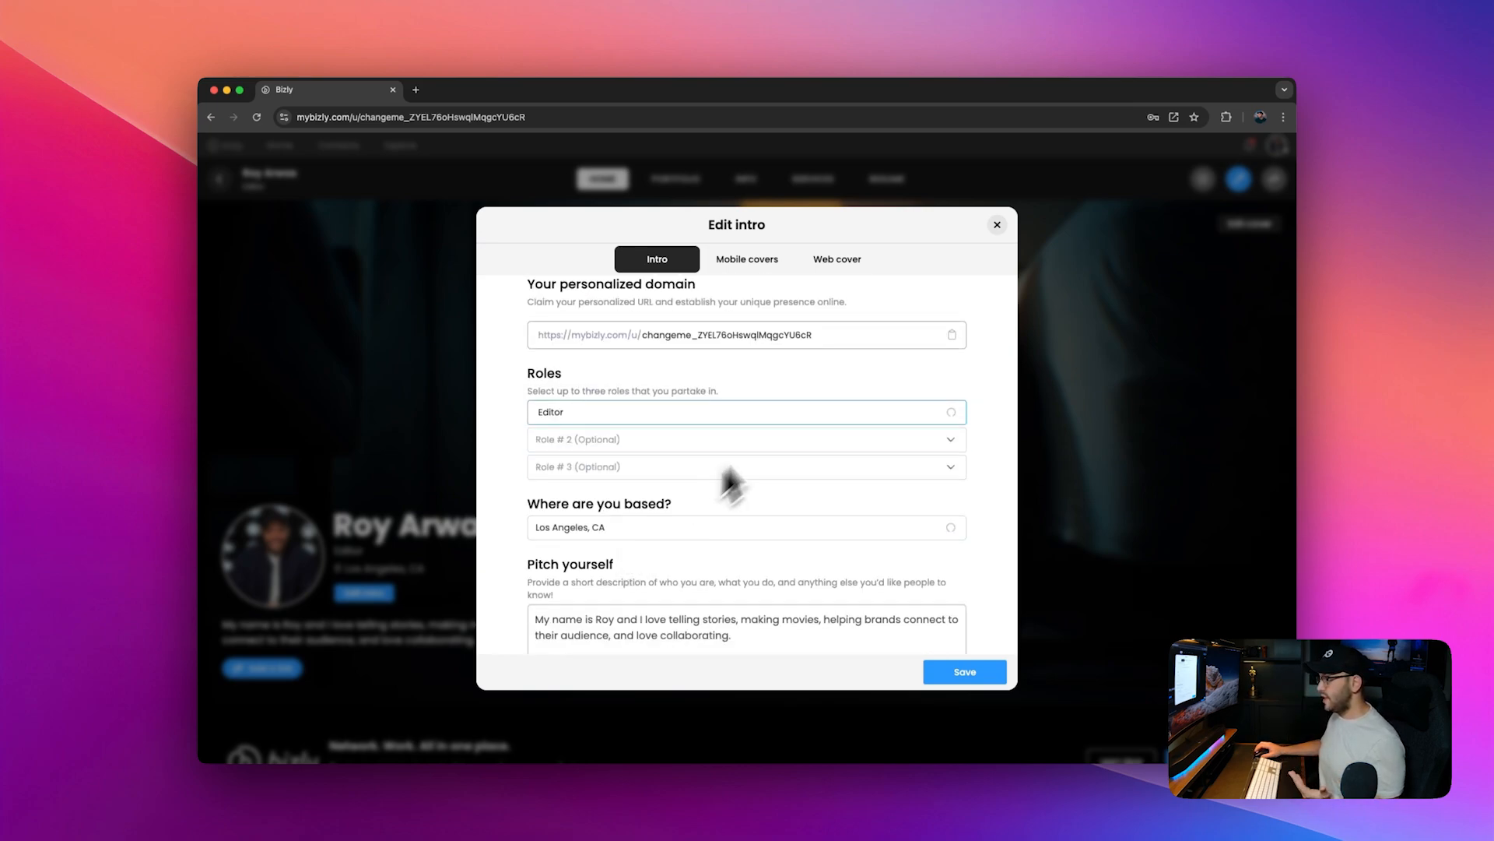
{"action": "scroll", "coordinate": [727, 483], "scroll_direction": "up", "scroll_amount": 5}
{"action": "scroll", "coordinate": [724, 482], "scroll_direction": "down", "scroll_amount": 1}
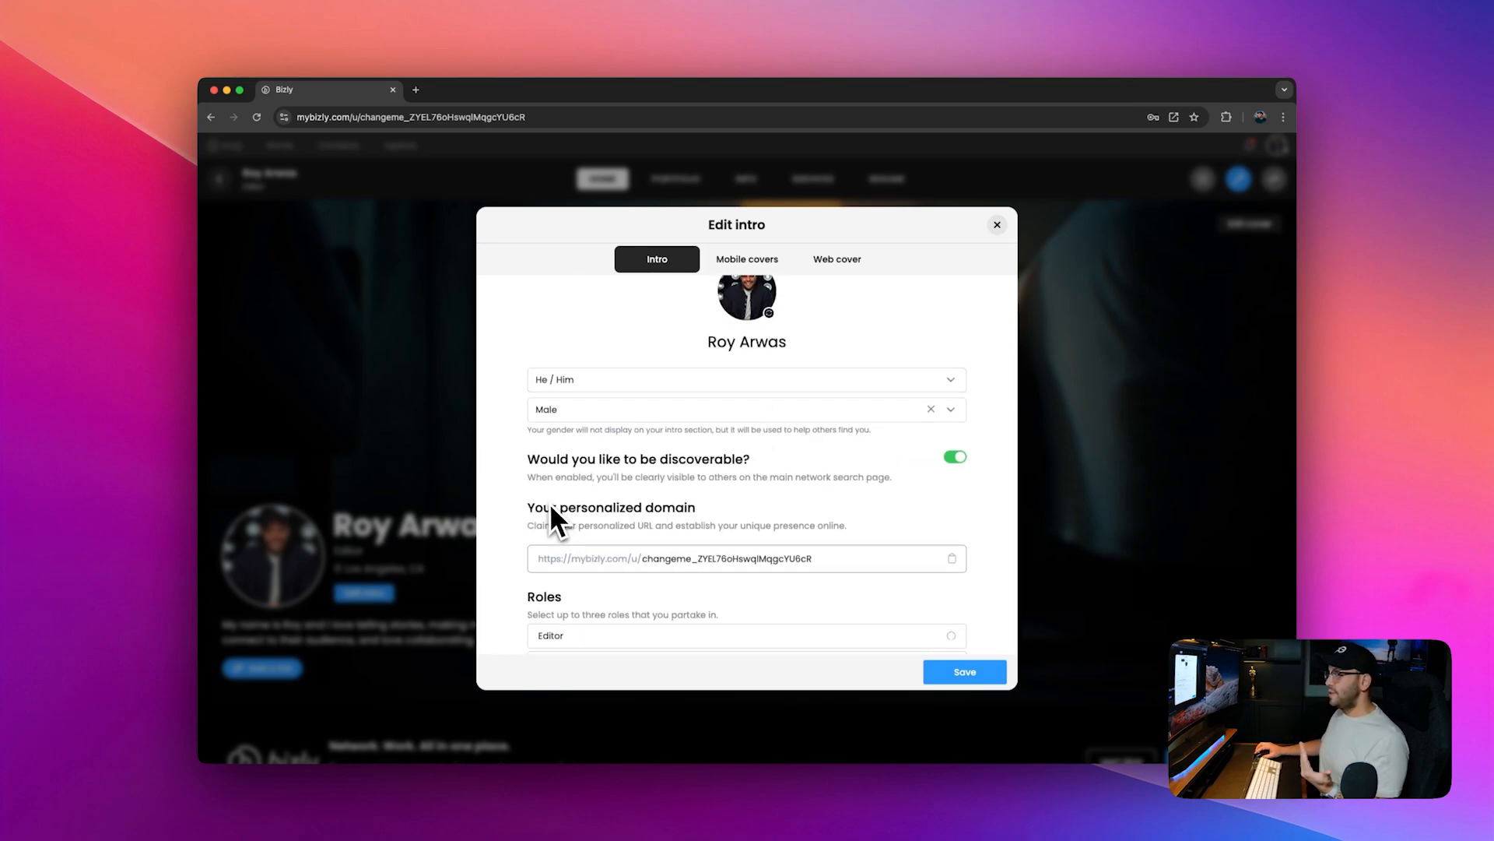
{"action": "left_click_drag", "start_coordinate": [788, 559], "coordinate": [822, 560]}
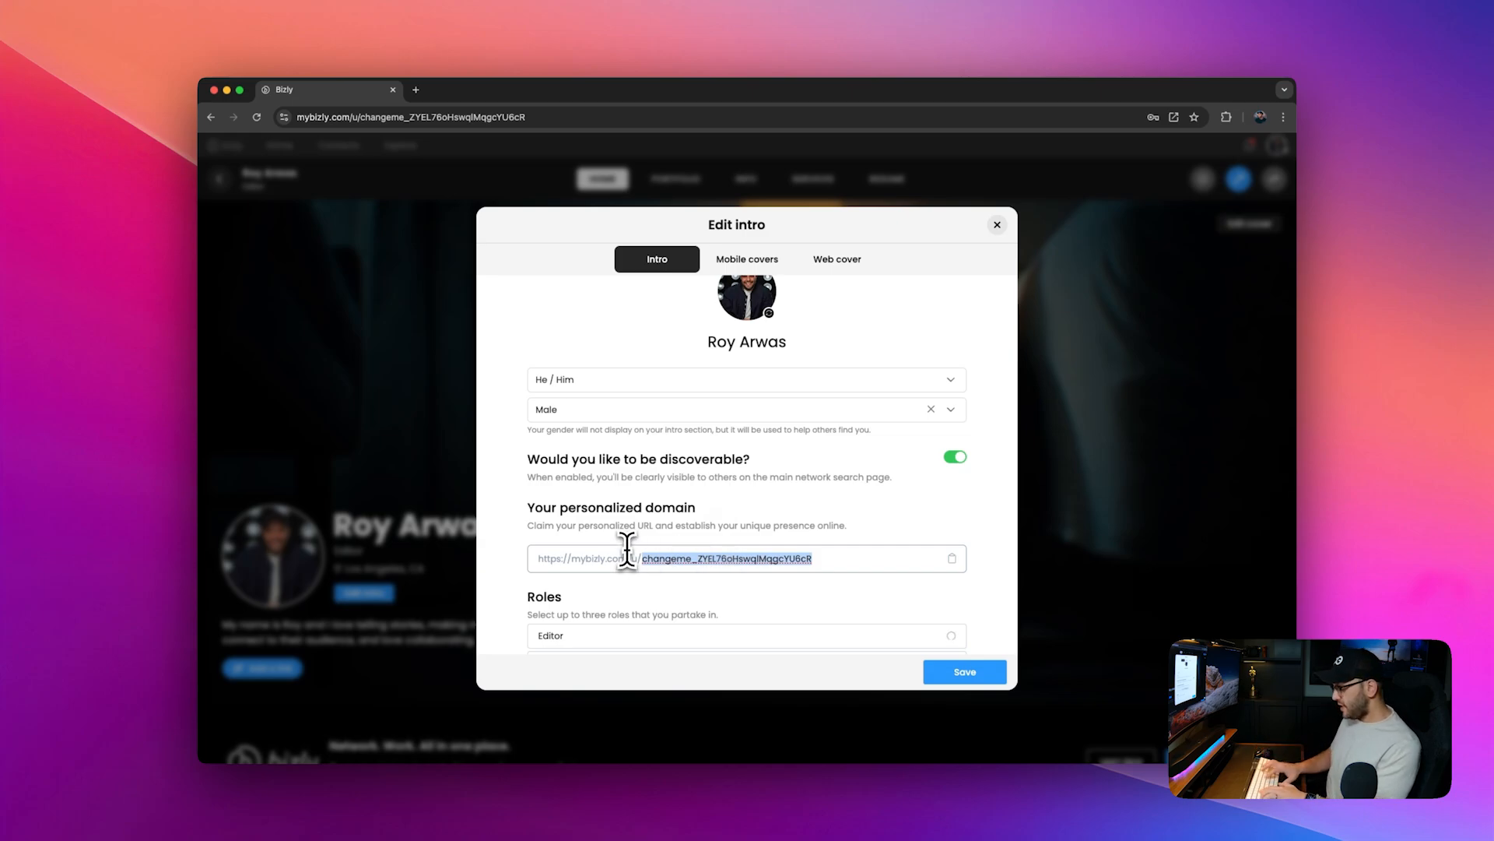
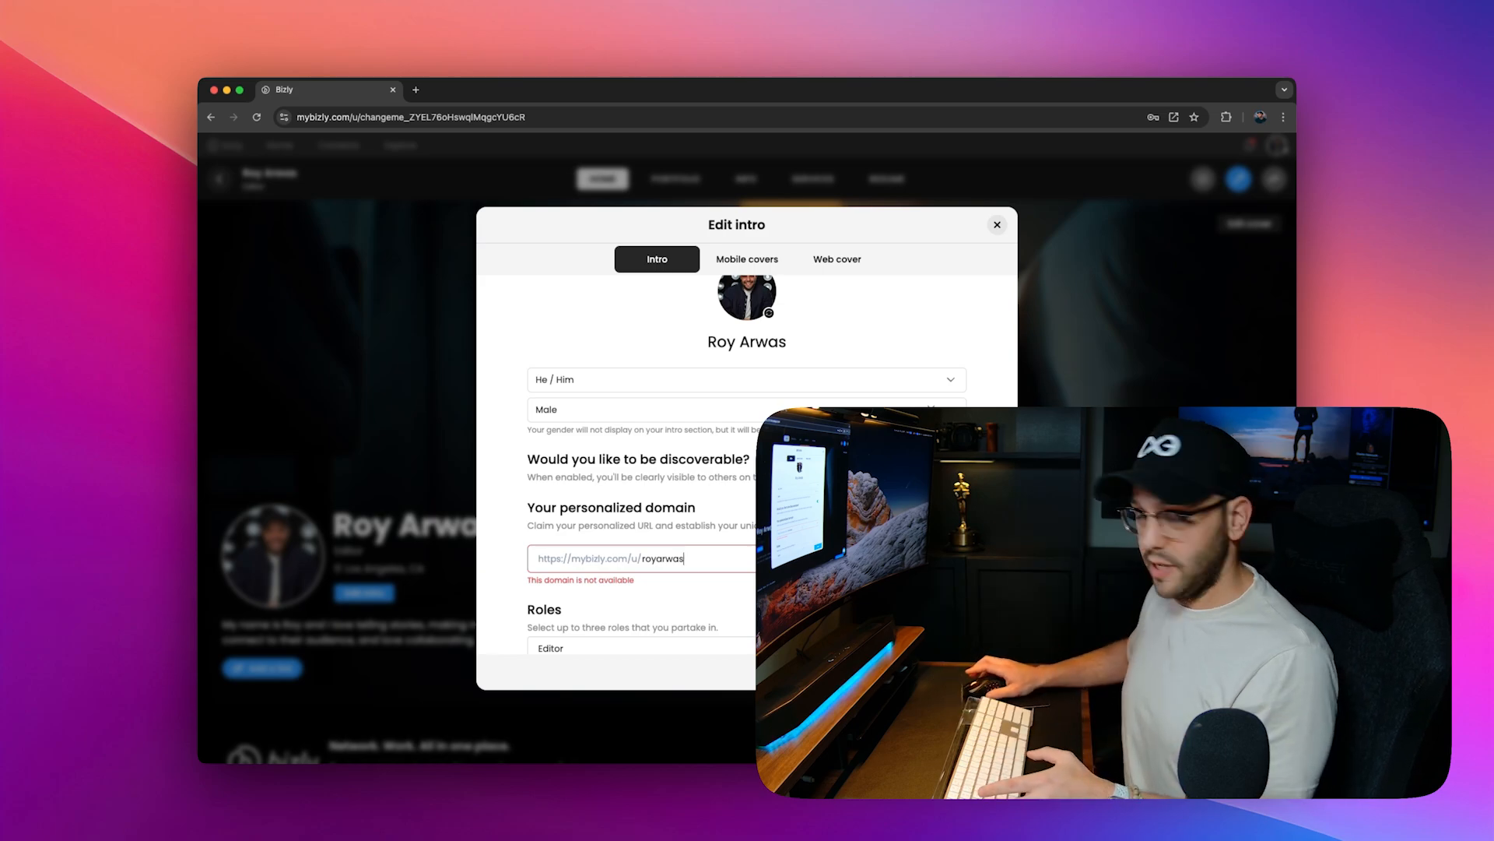
{"action": "left_click_drag", "start_coordinate": [688, 561], "coordinate": [651, 560]}
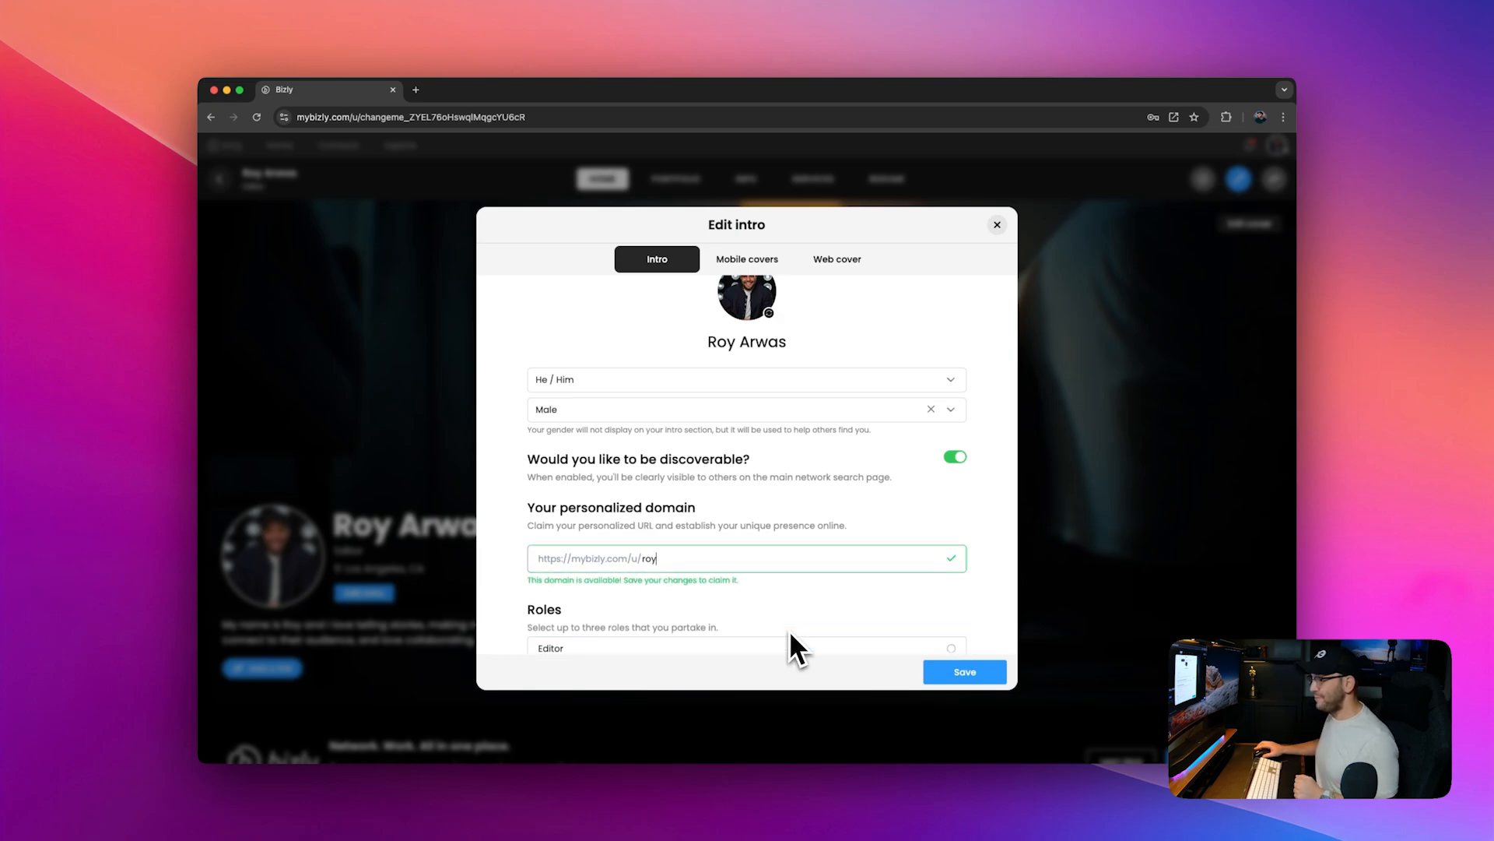
Step: Add CEO as the second role
{"action": "scroll", "coordinate": [748, 614], "scroll_direction": "down", "scroll_amount": 3}
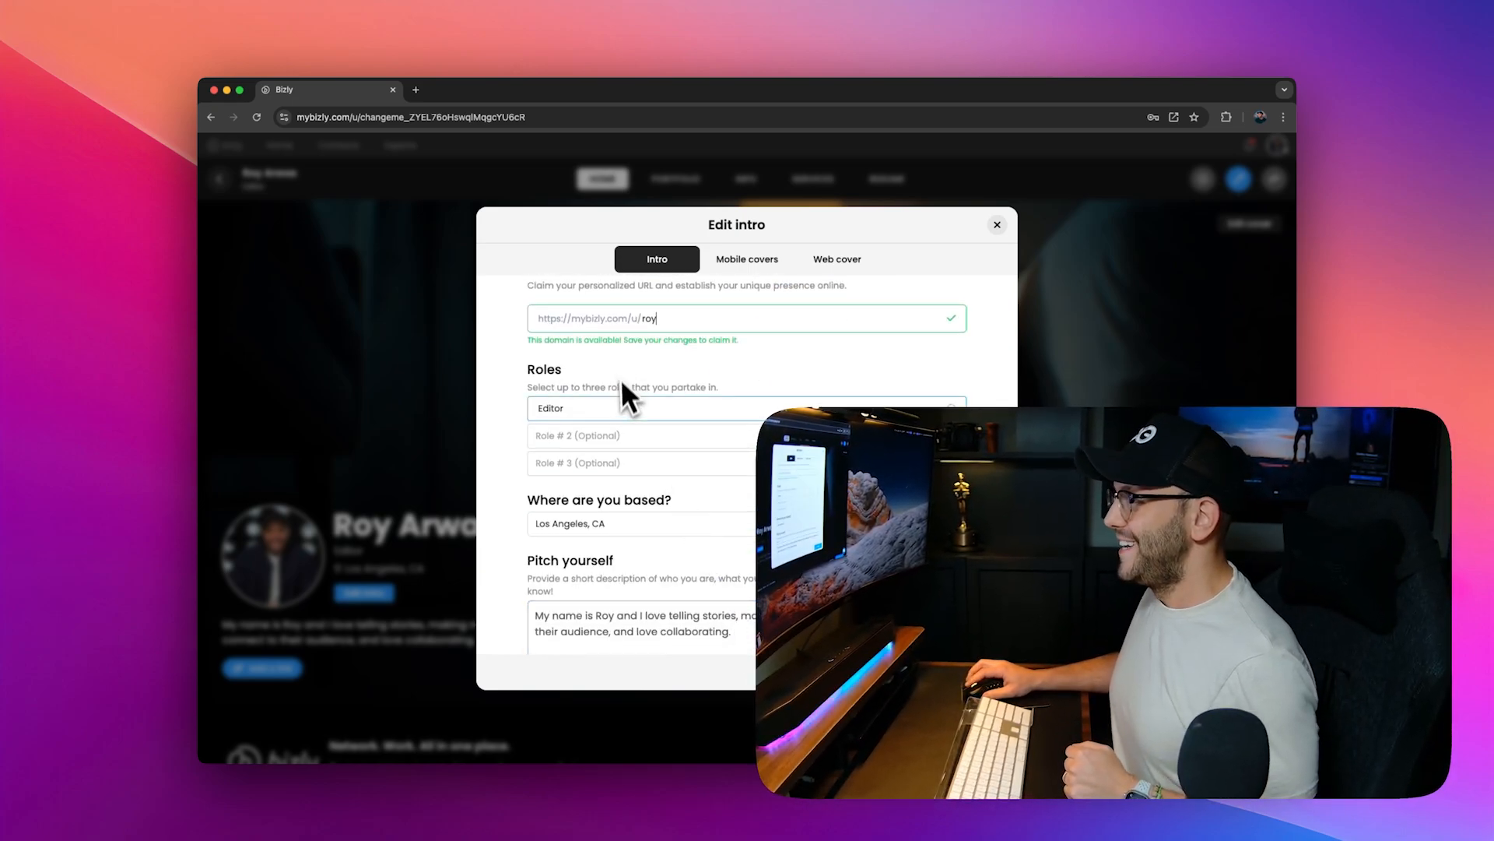
{"action": "left_click", "coordinate": [609, 448]}
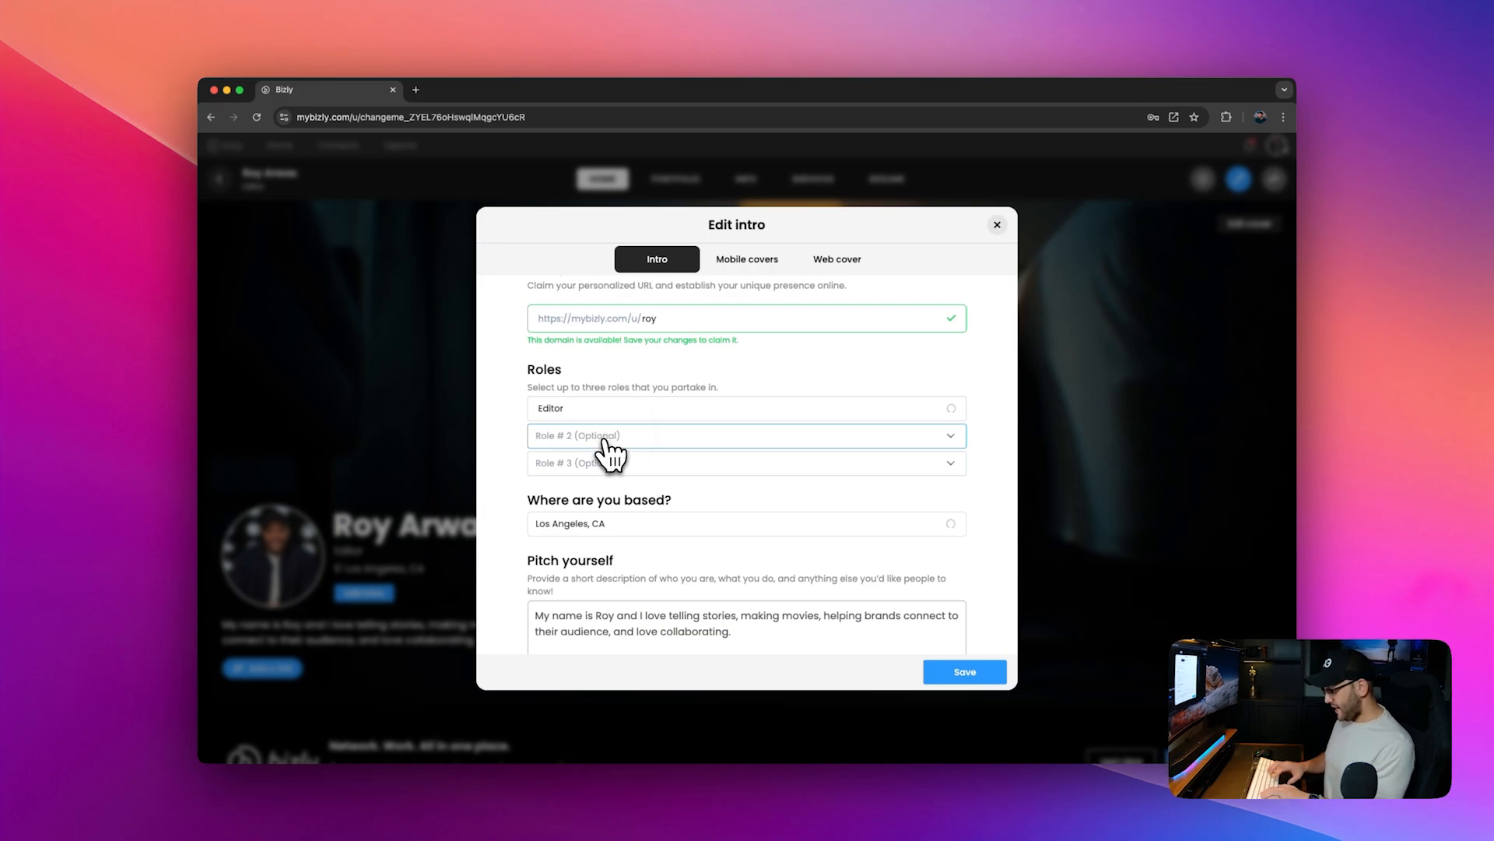
{"action": "type", "text": "DOP"}
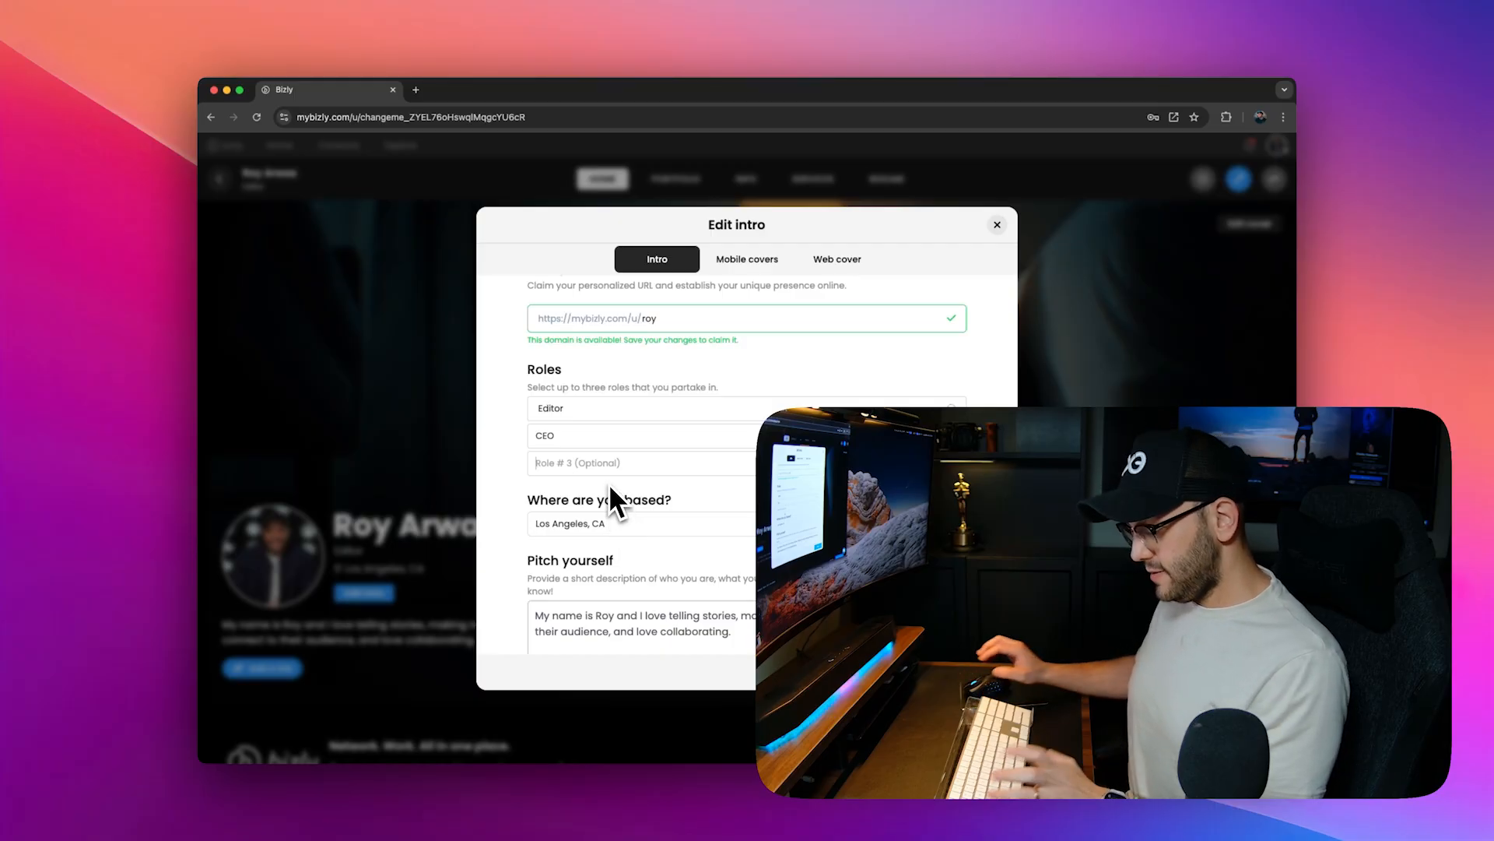
Step: Search for and add Creative director as the third role
{"action": "key", "text": "Caps_Lock"}
{"action": "type", "text": "Creative"}
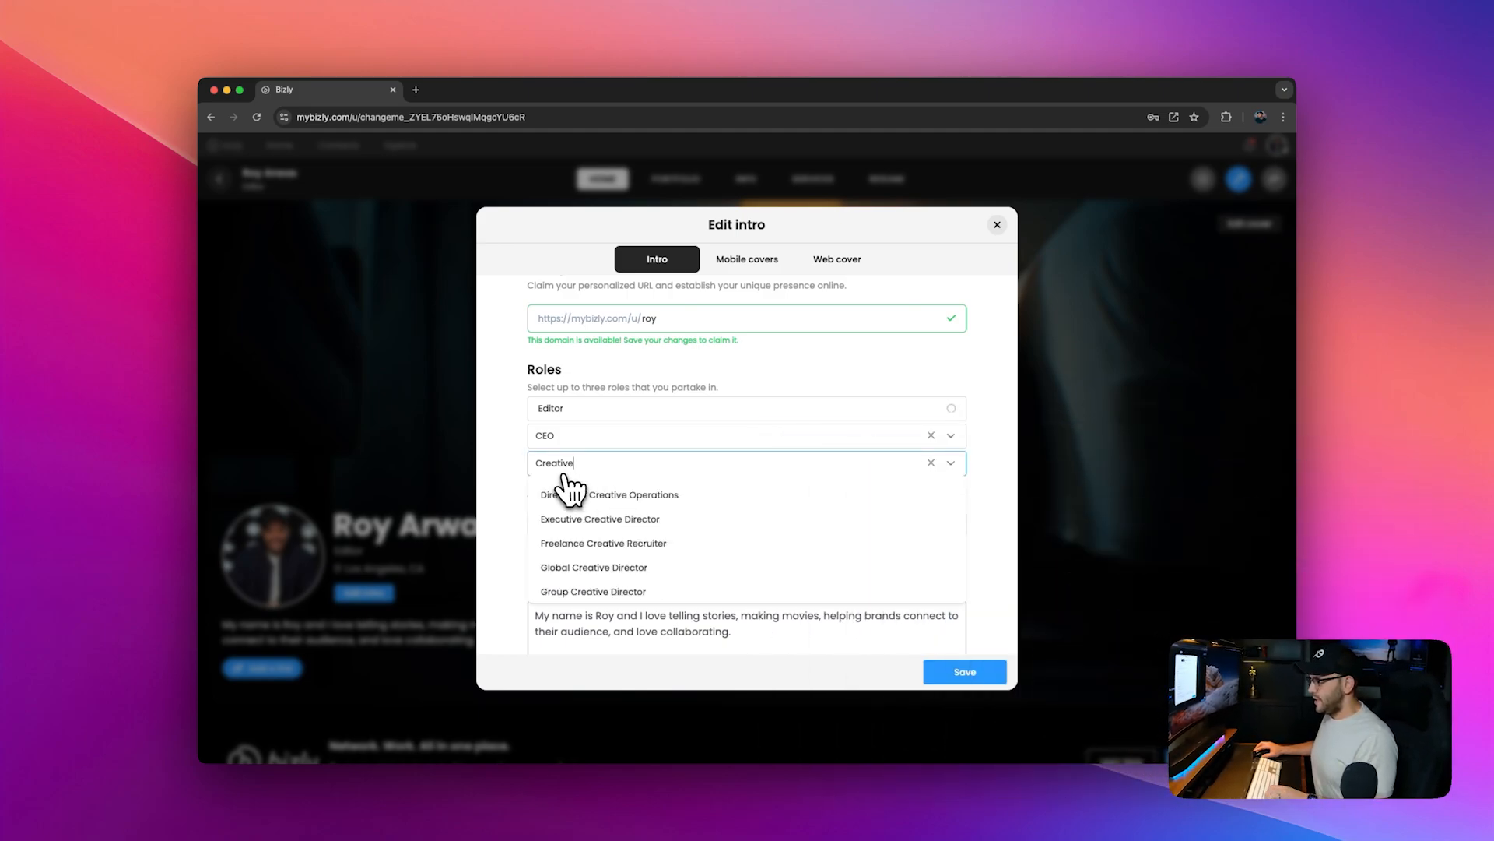
{"action": "type", "text": " Dire"}
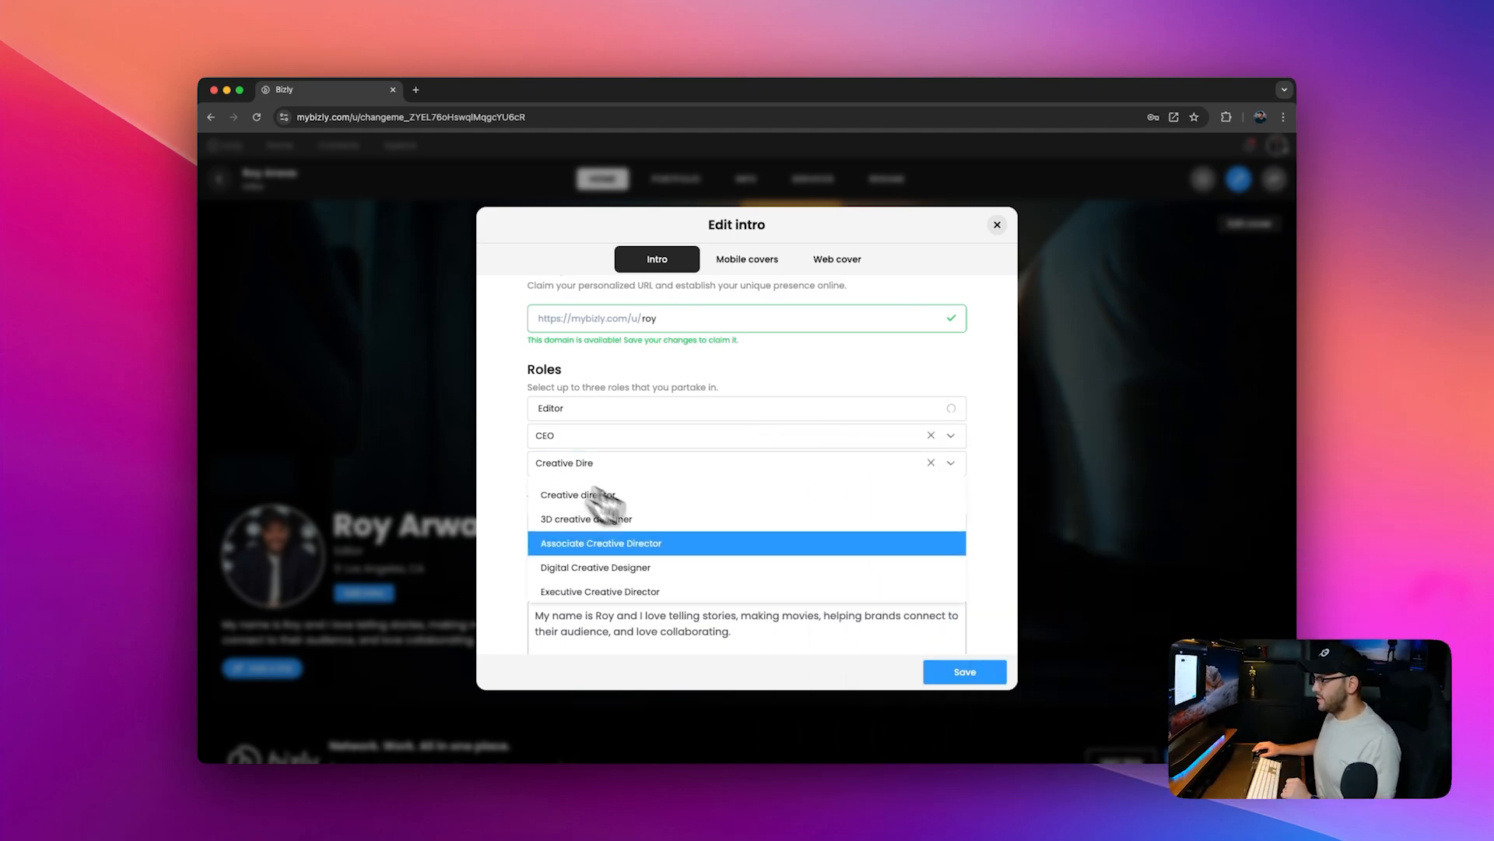
{"action": "left_click", "coordinate": [622, 502]}
{"action": "scroll", "coordinate": [623, 514], "scroll_direction": "down", "scroll_amount": 1}
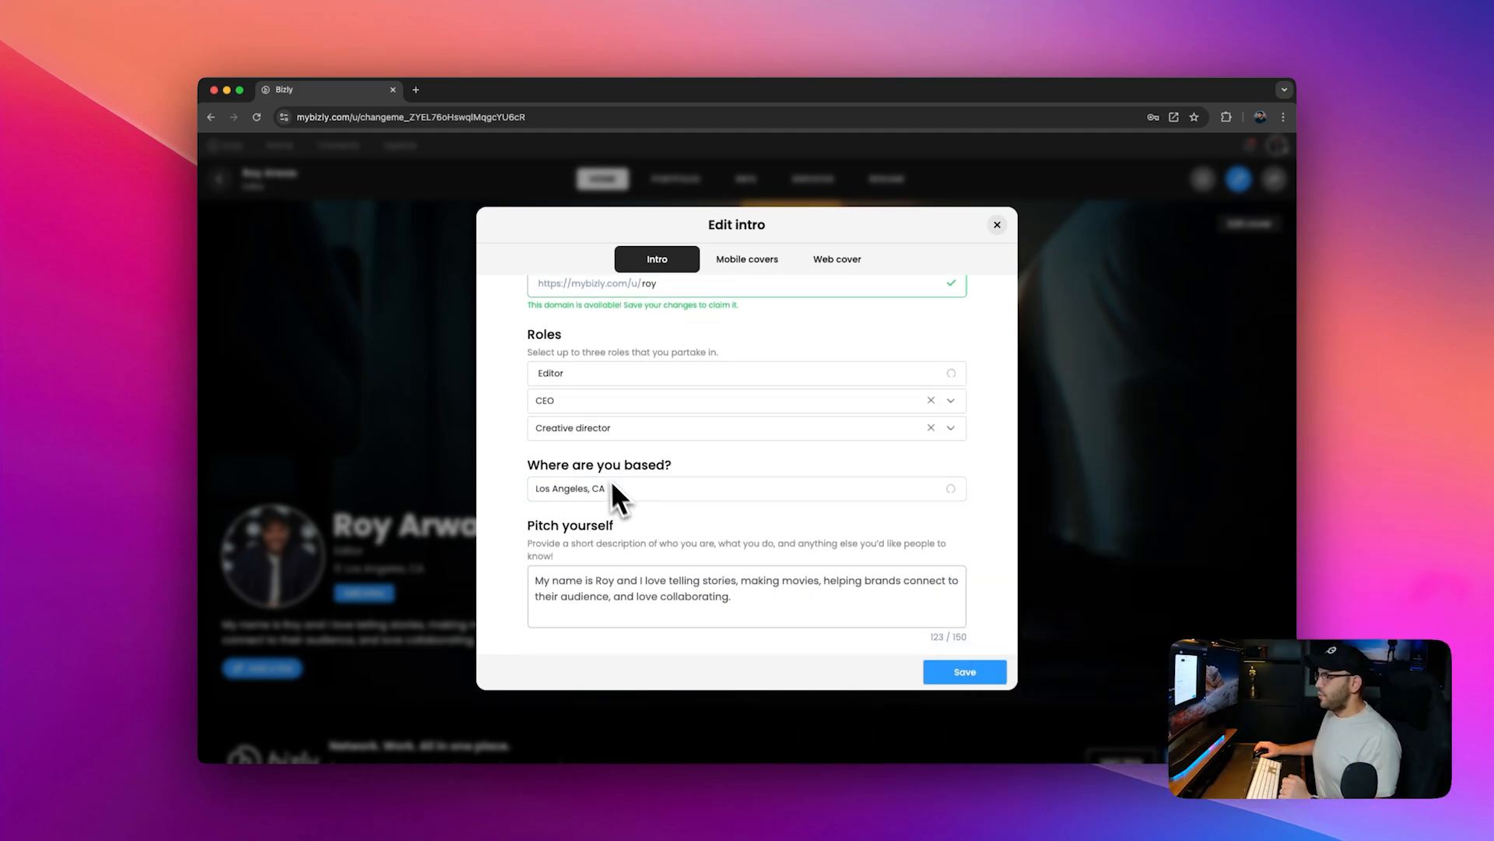
Step: Review the location field and the Mobile covers and Web cover sections of the intro editor
{"action": "left_click", "coordinate": [774, 615]}
{"action": "scroll", "coordinate": [851, 424], "scroll_direction": "up", "scroll_amount": 5}
{"action": "scroll", "coordinate": [791, 484], "scroll_direction": "down", "scroll_amount": 5}
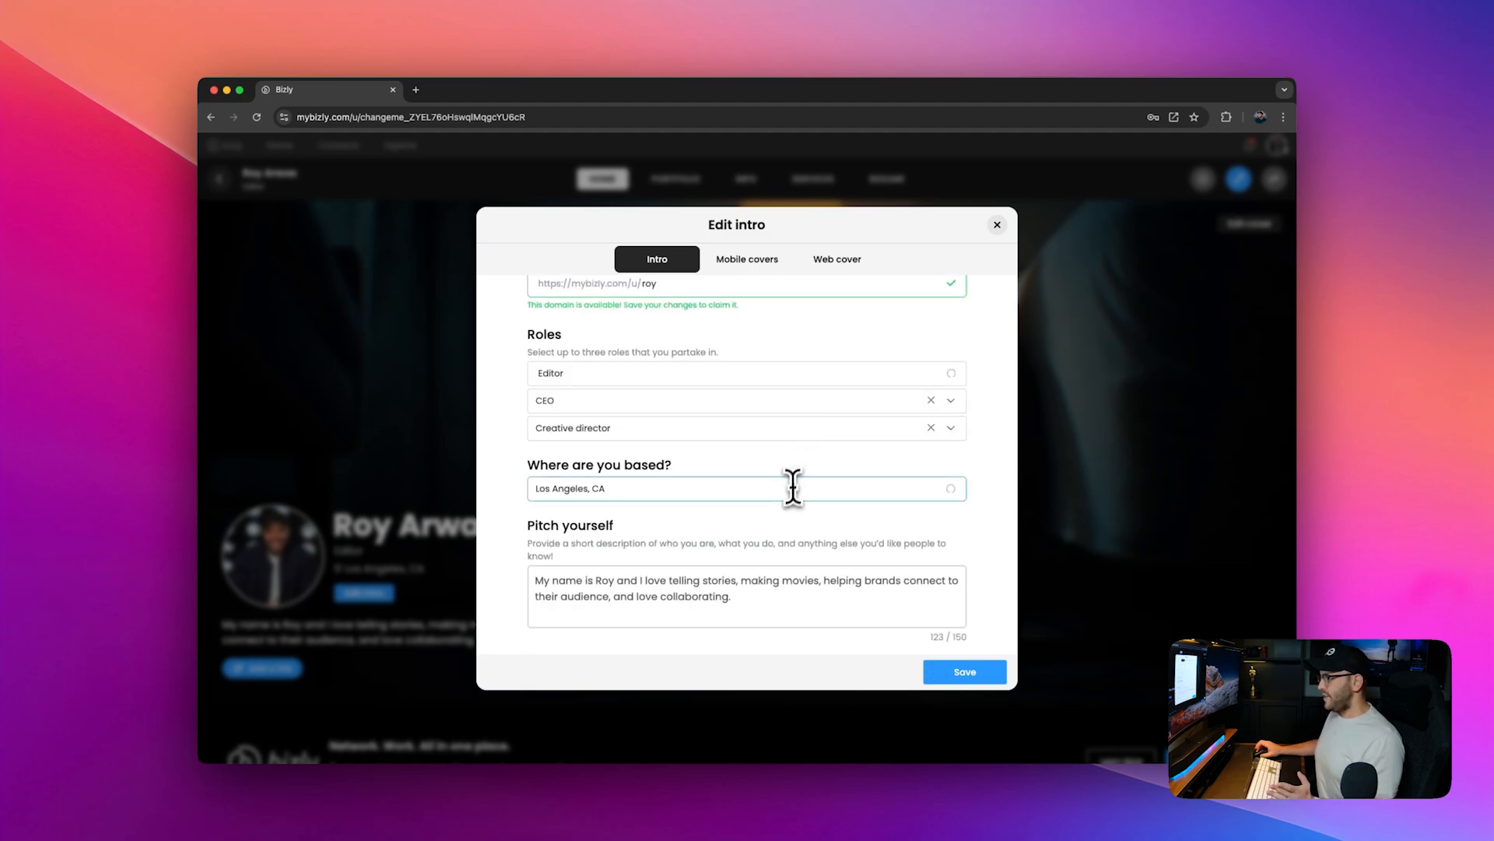
{"action": "scroll", "coordinate": [778, 467], "scroll_direction": "up", "scroll_amount": 5}
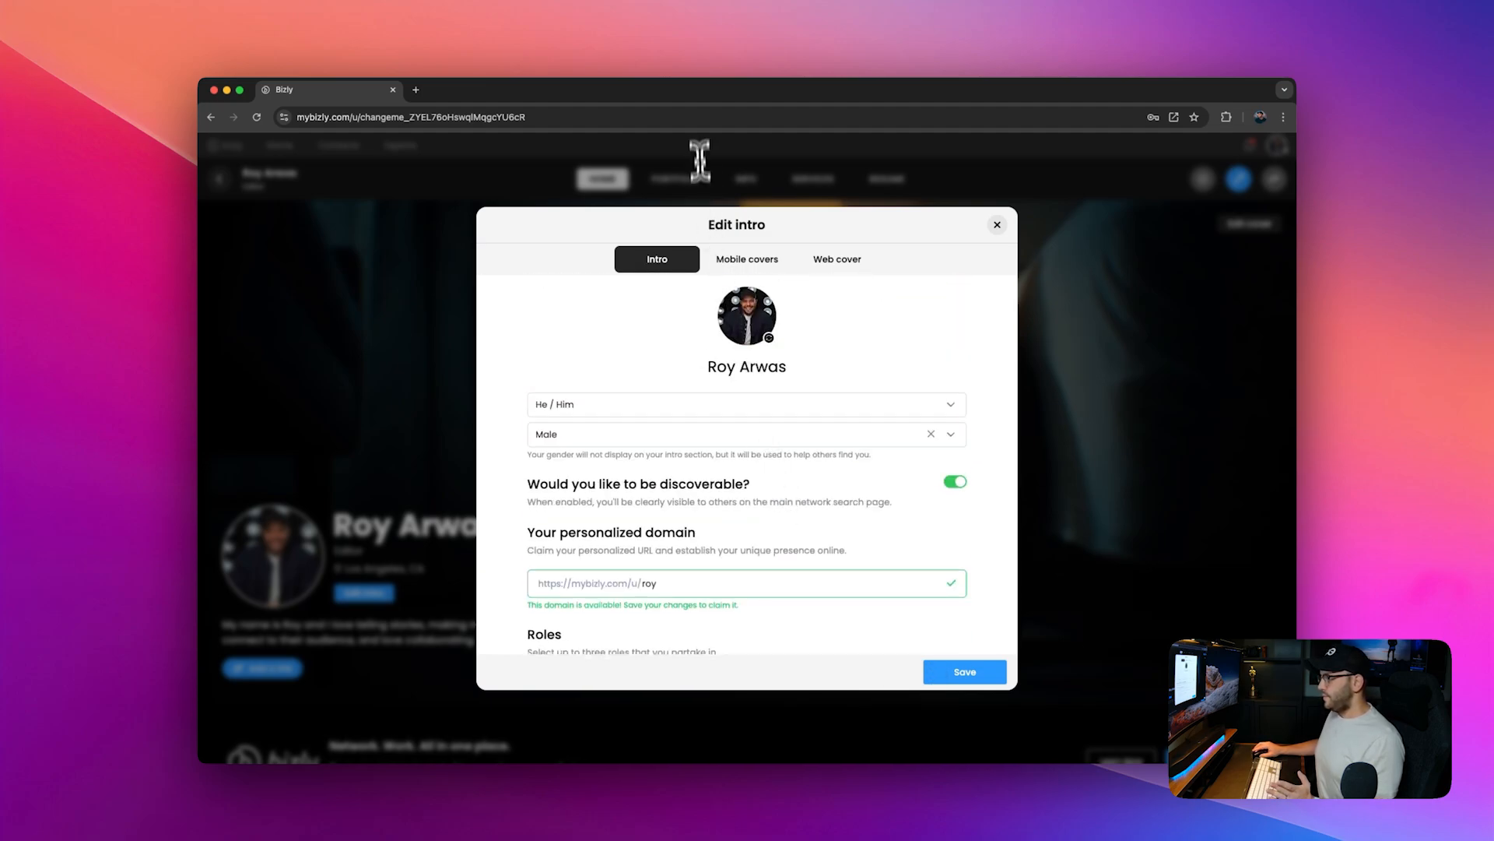
{"action": "left_click", "coordinate": [747, 265]}
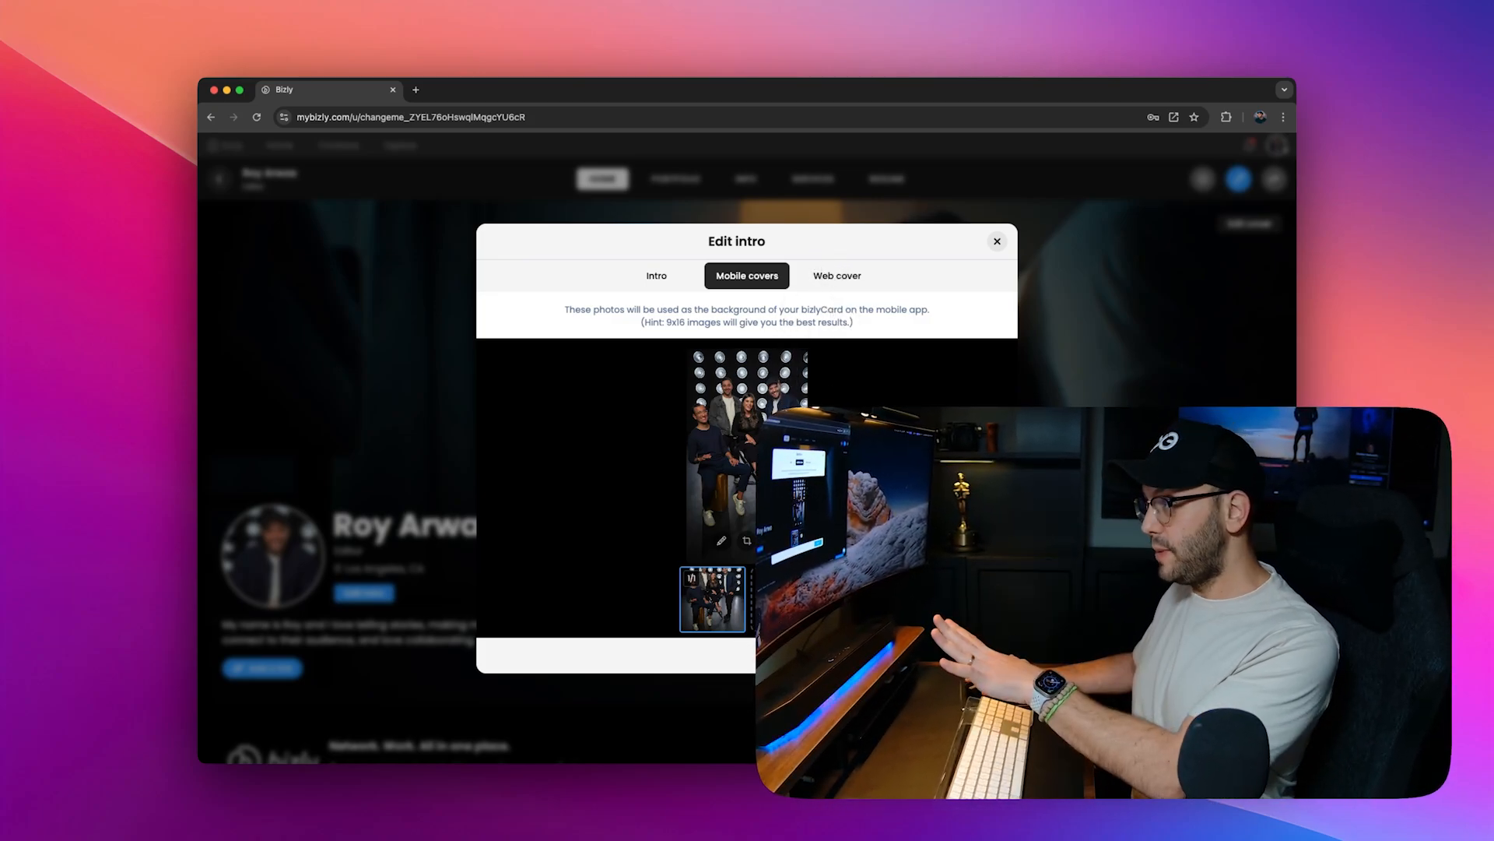
{"action": "left_click", "coordinate": [838, 275]}
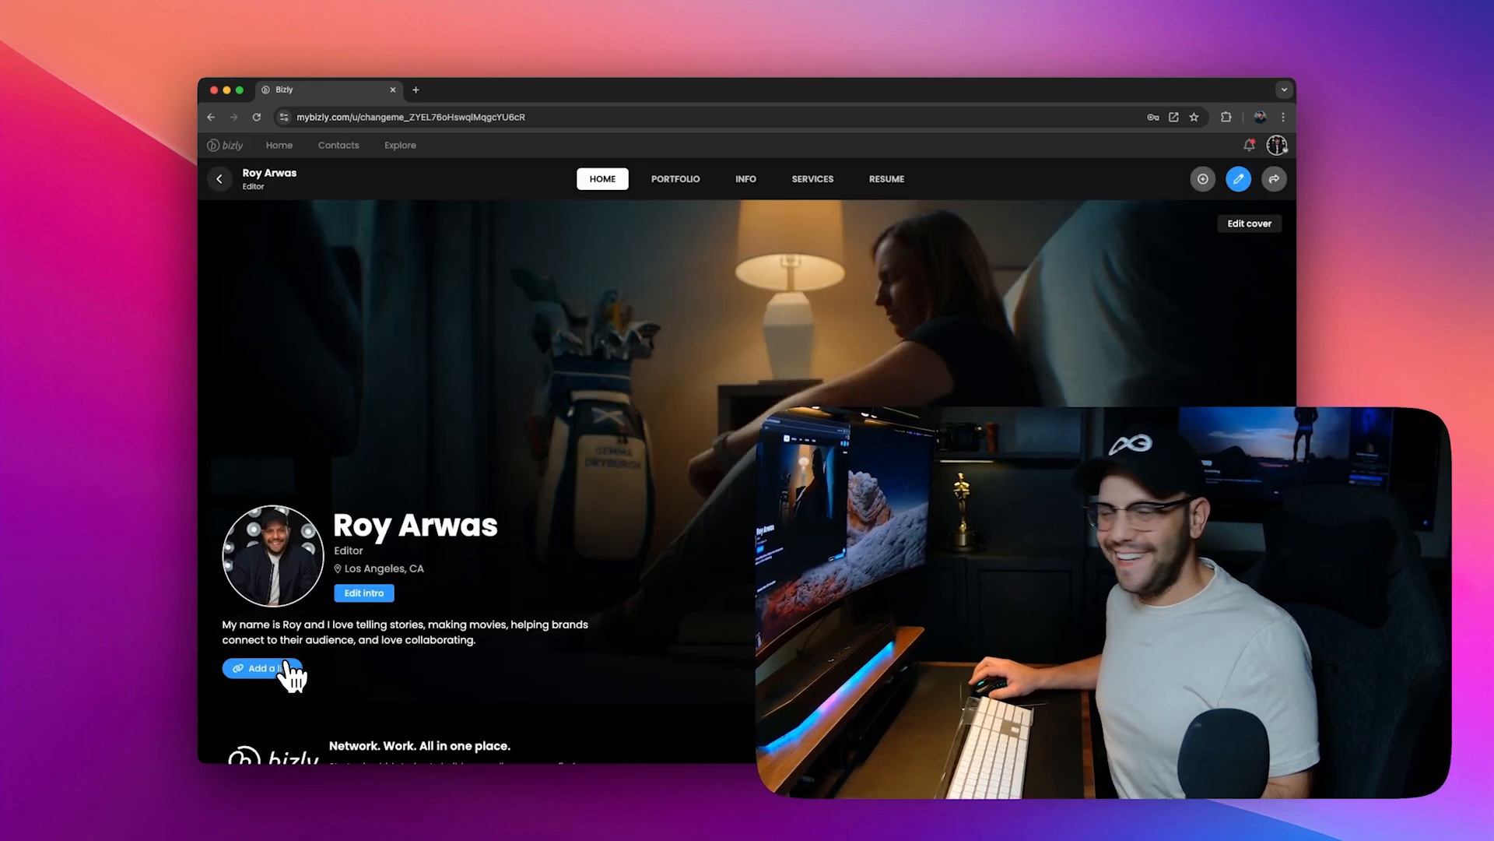
Step: Add a profile link titled IMDb pointing to the user's IMDb page URL
{"action": "left_click", "coordinate": [272, 669]}
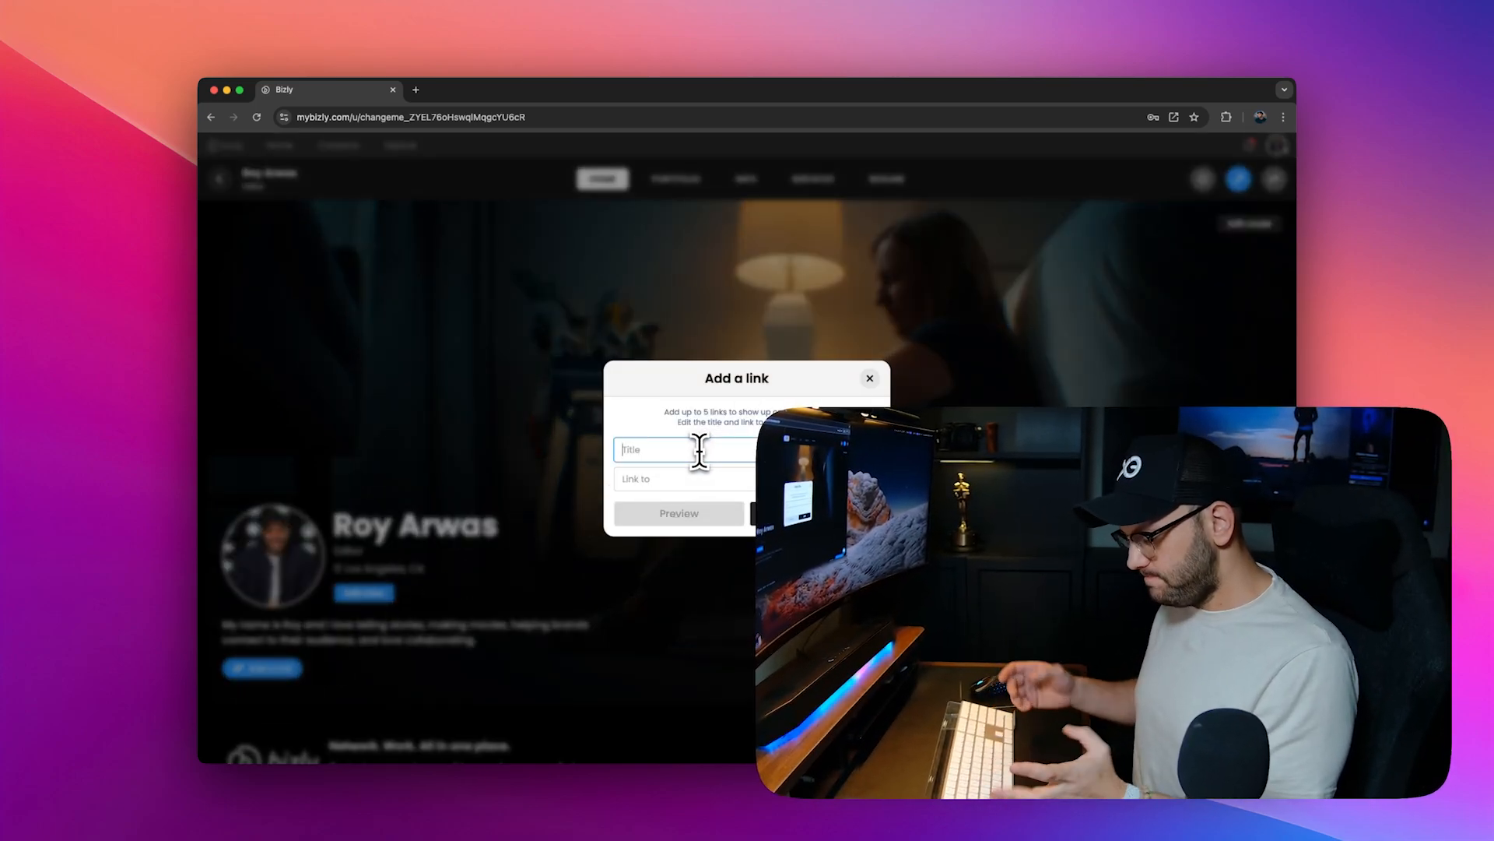
{"action": "type", "text": "I"}
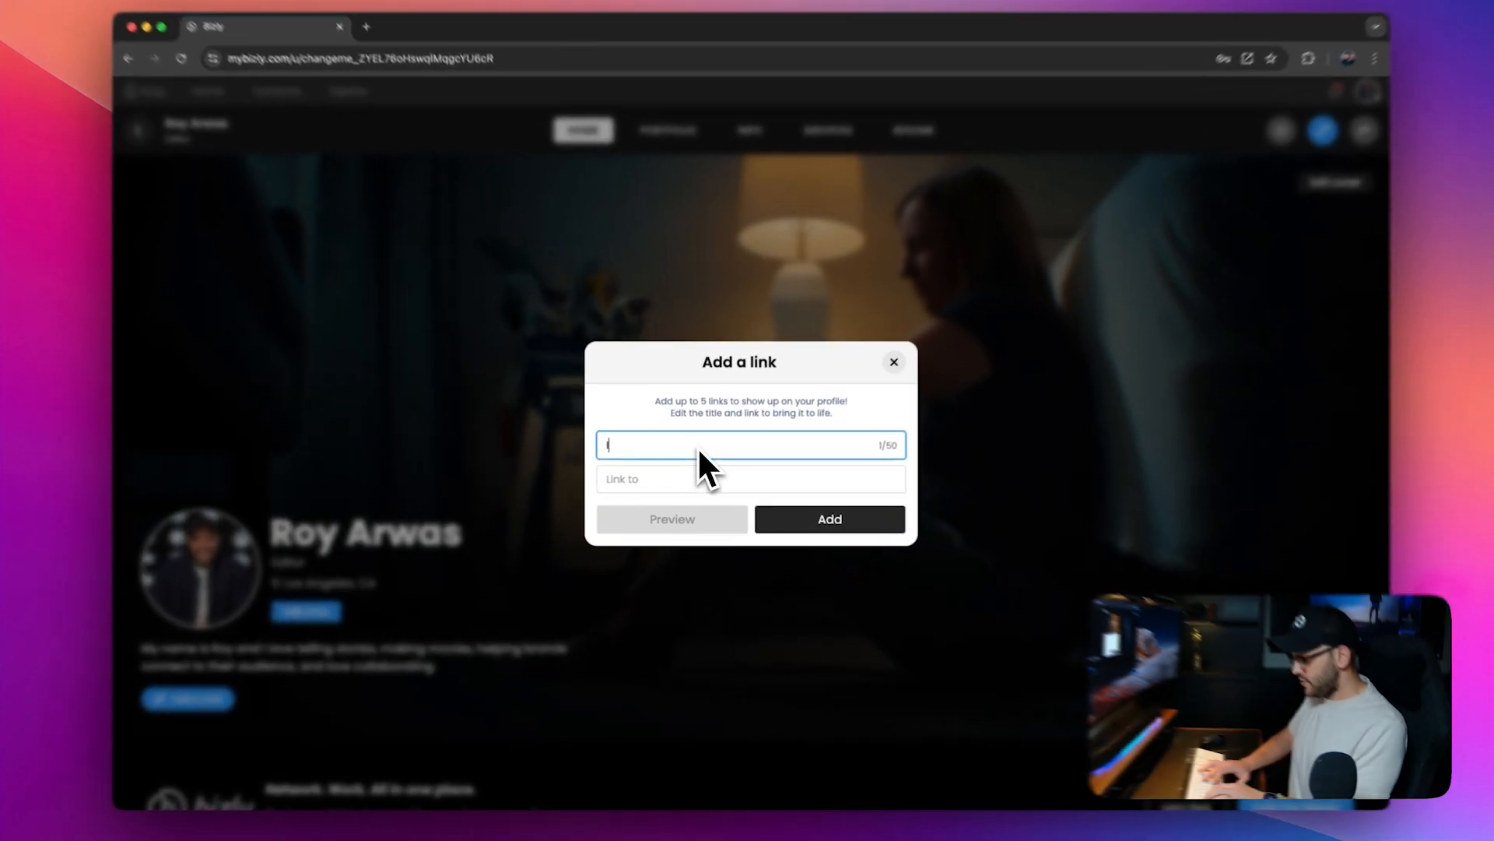
{"action": "type", "text": "MDB"}
{"action": "key", "text": "BackSpace"}
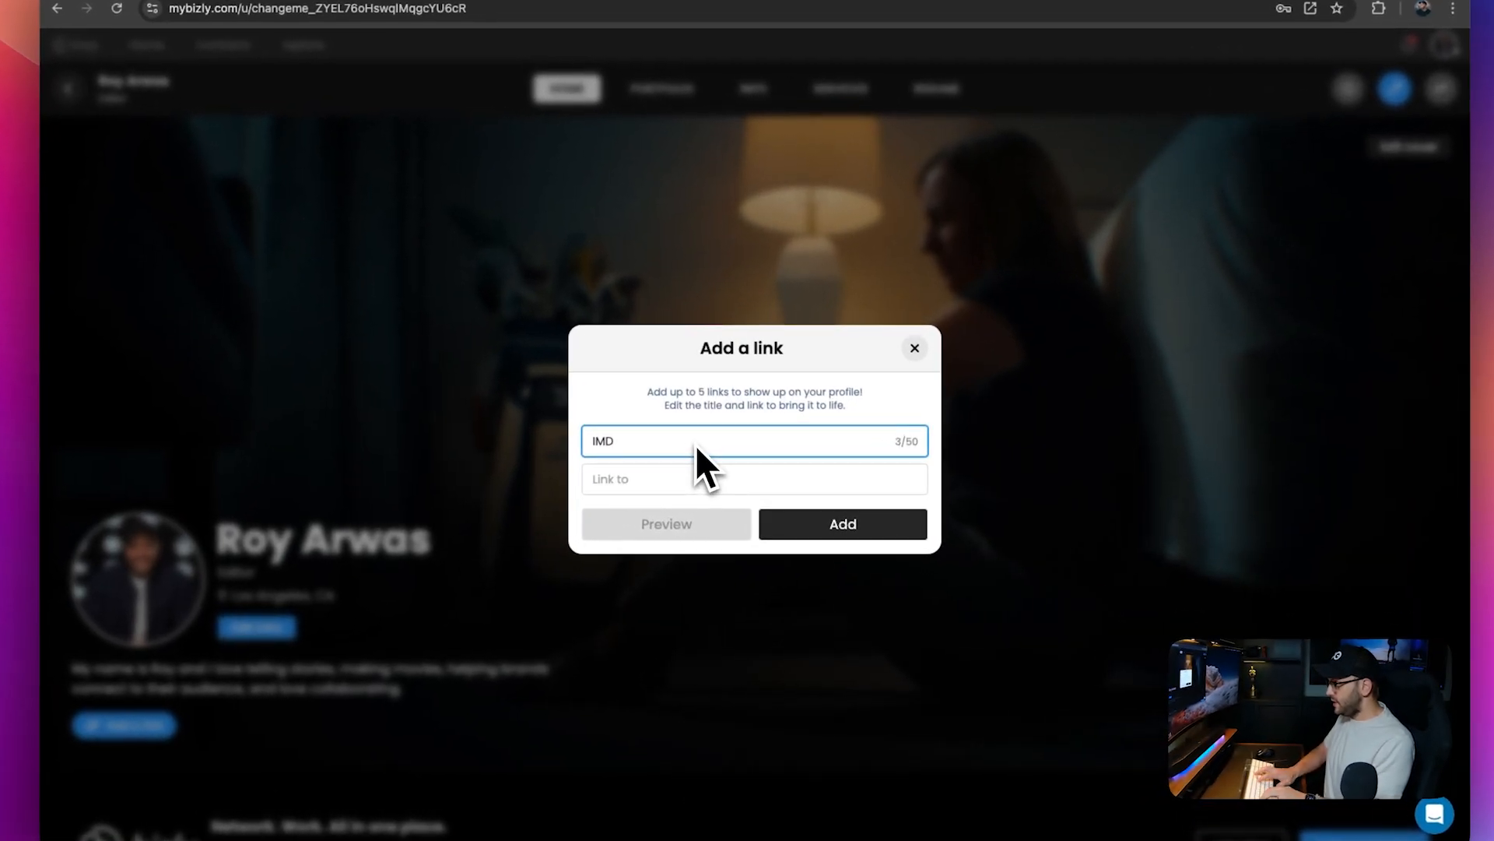
{"action": "type", "text": "b"}
{"action": "key", "text": "Tab"}
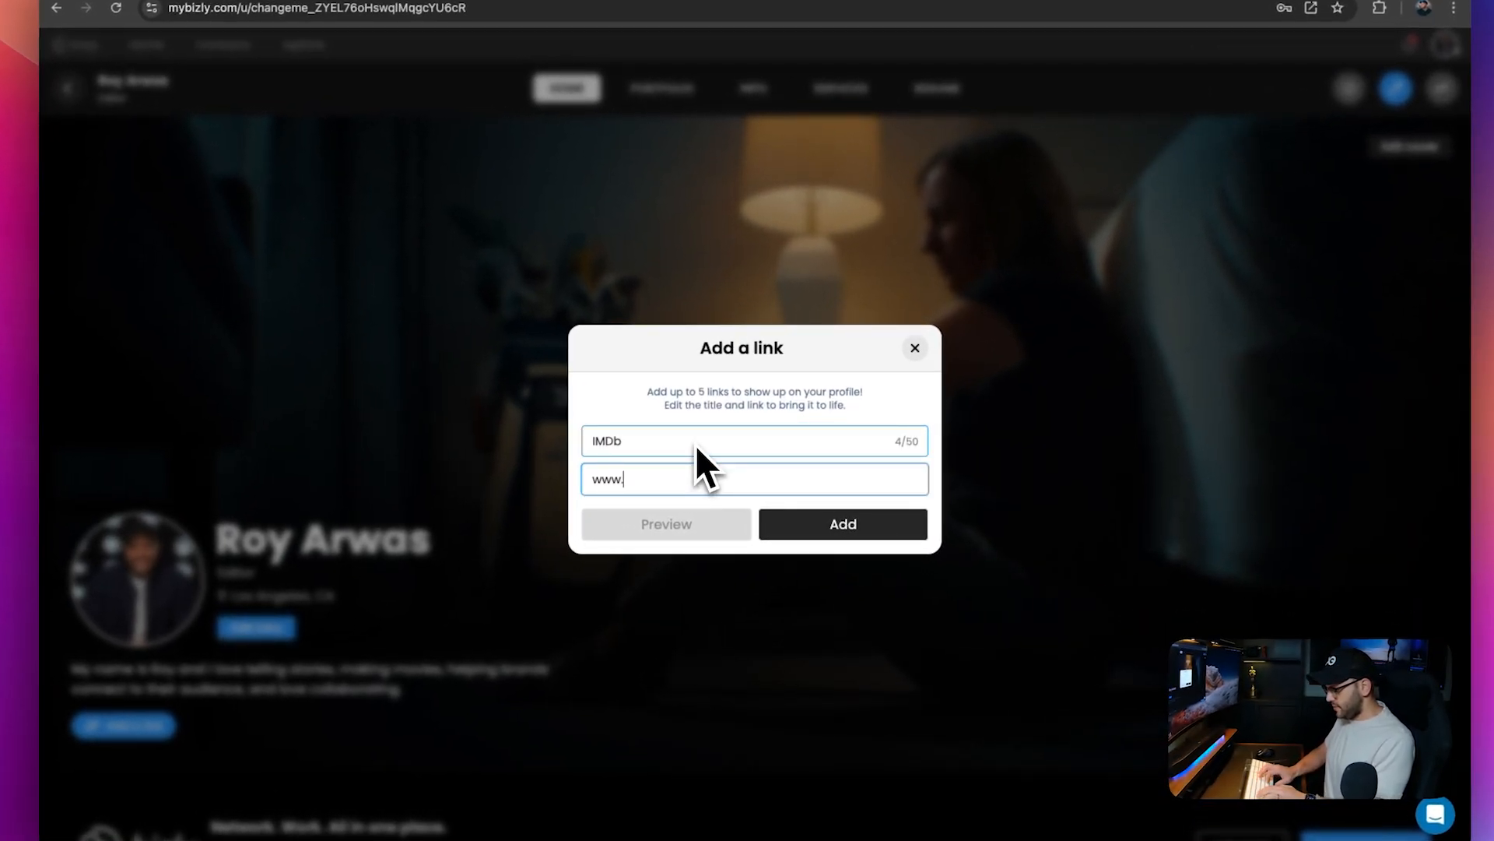
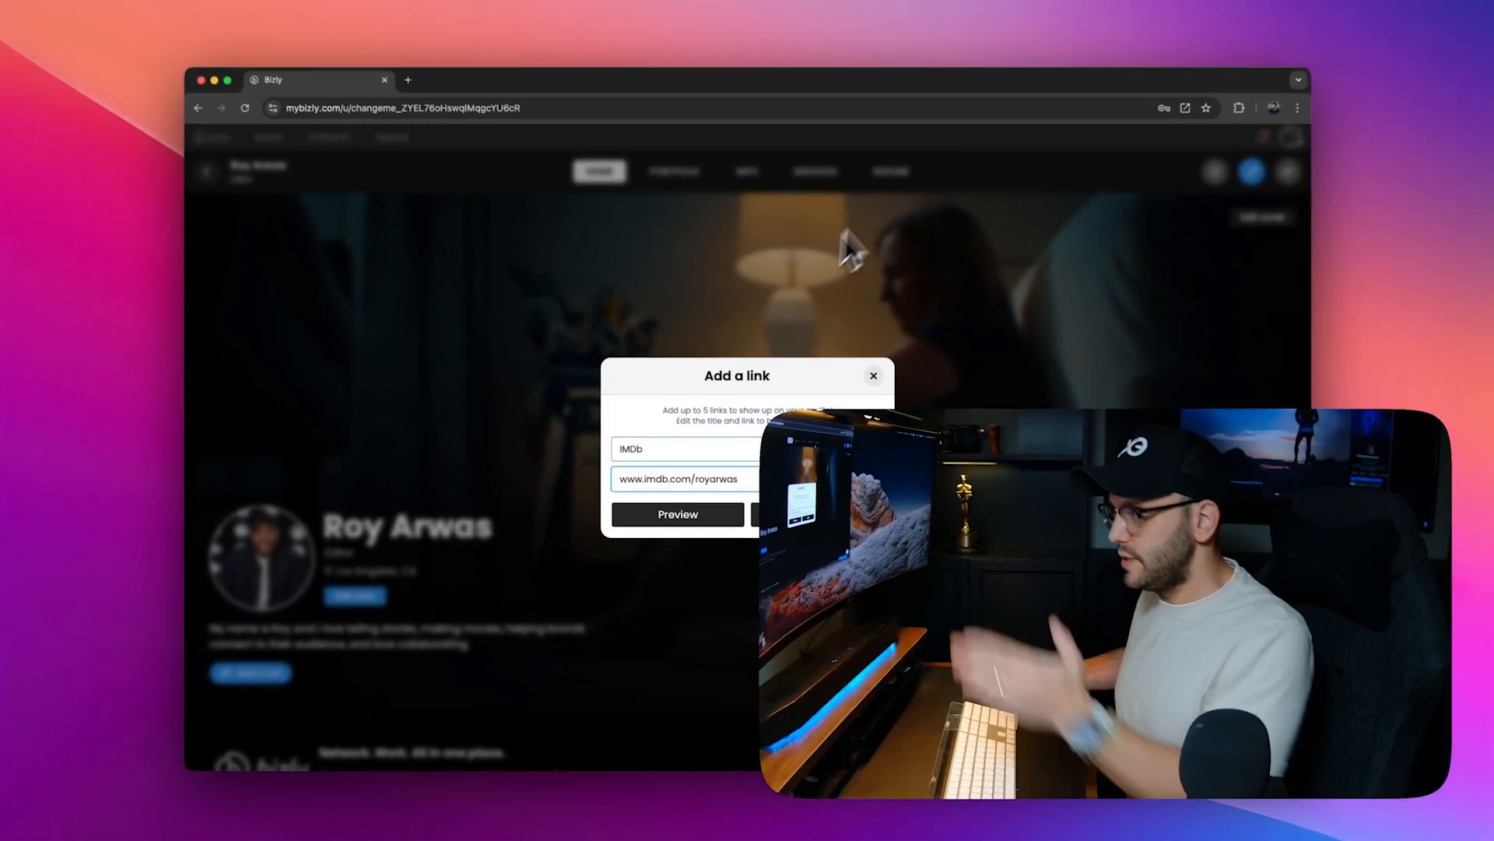
{"action": "left_click", "coordinate": [789, 522]}
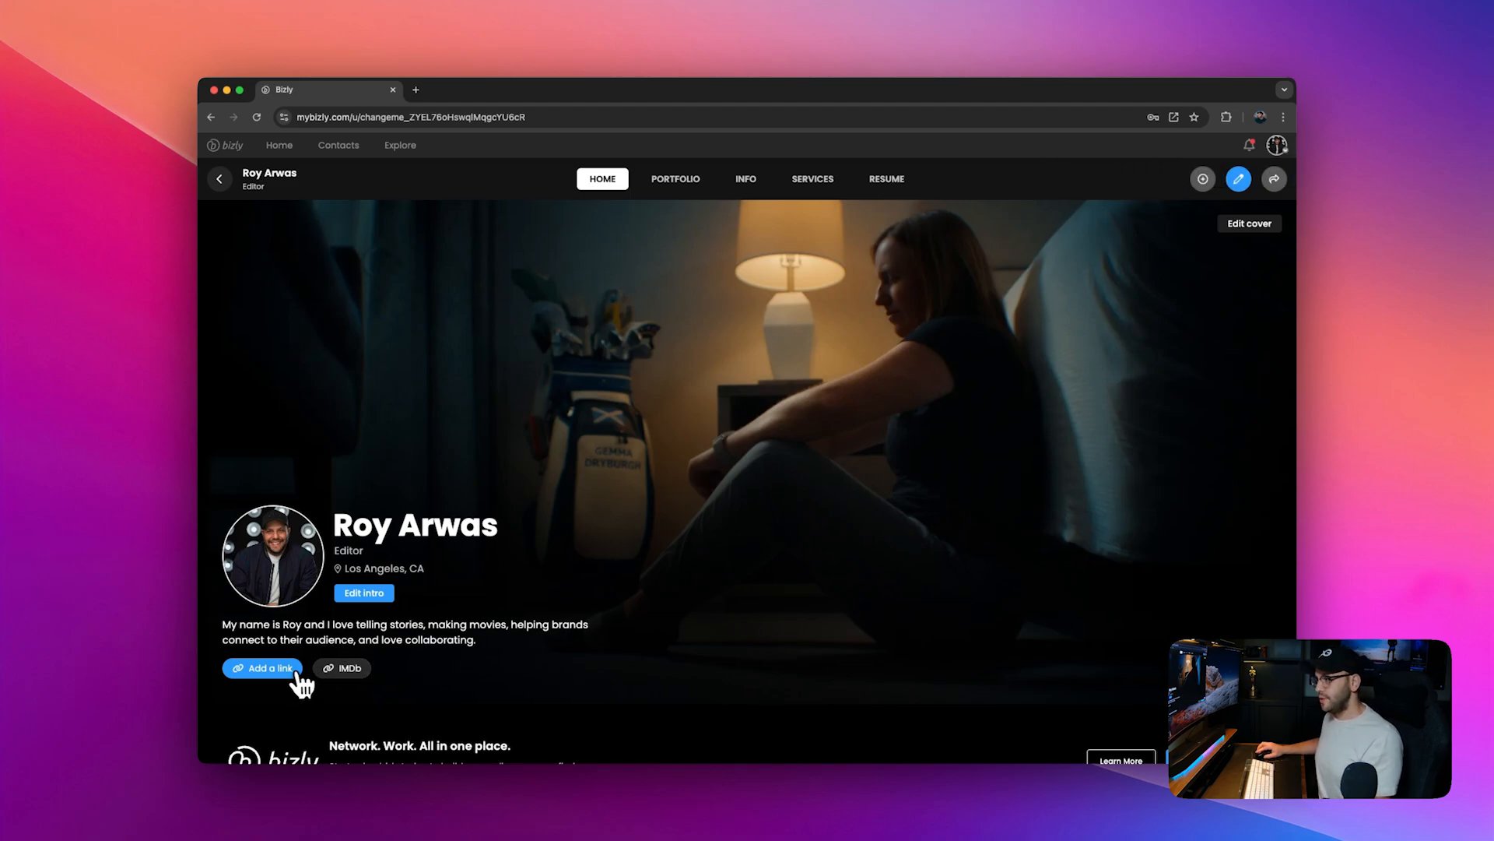
{"action": "left_click", "coordinate": [264, 669]}
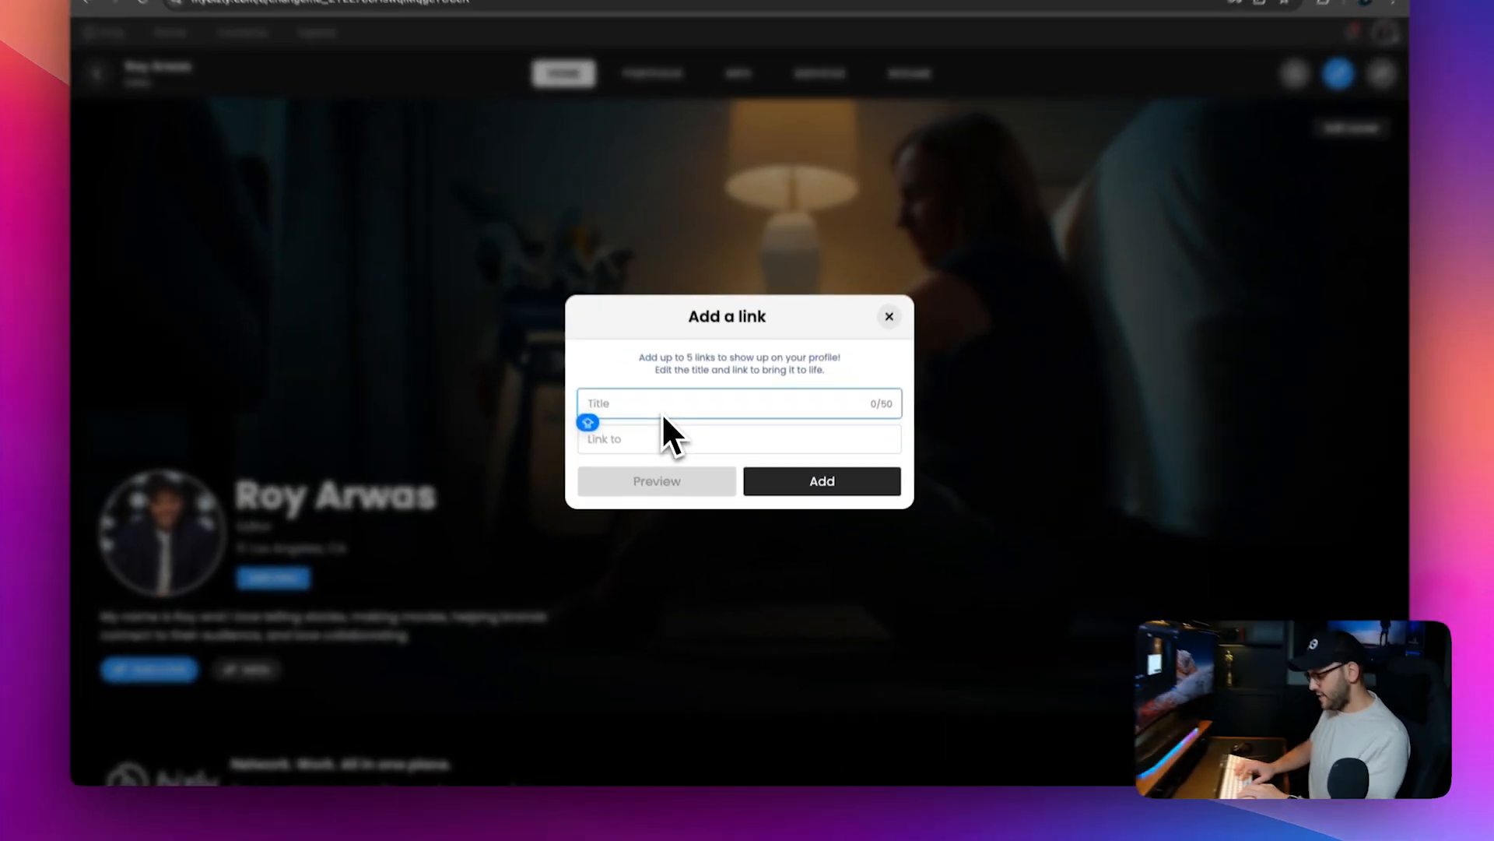
{"action": "type", "text": "Scene"}
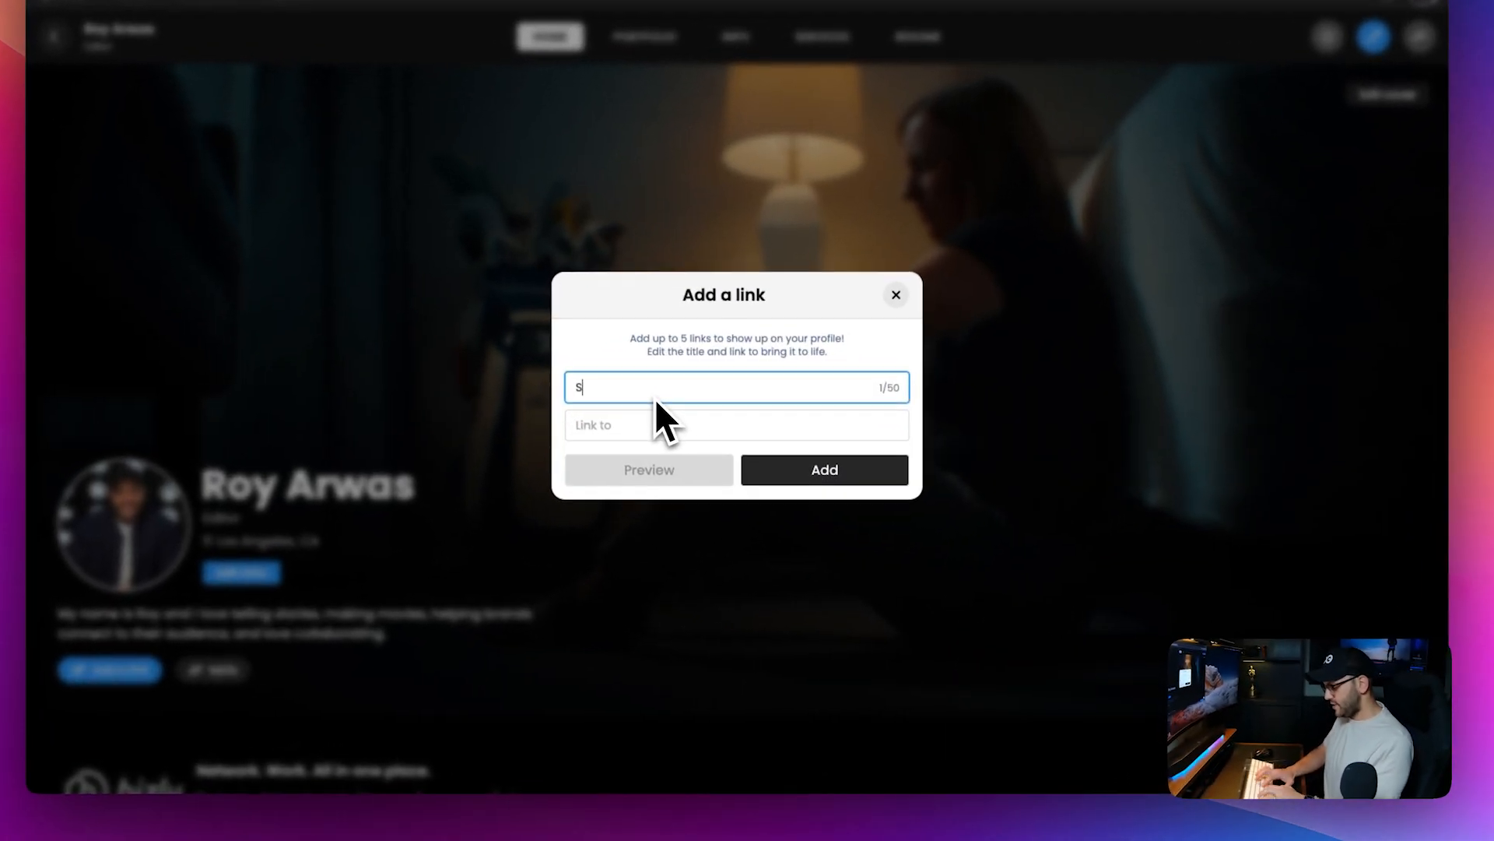
{"action": "key", "text": "BackSpace"}
{"action": "key", "text": "BackSpace"}
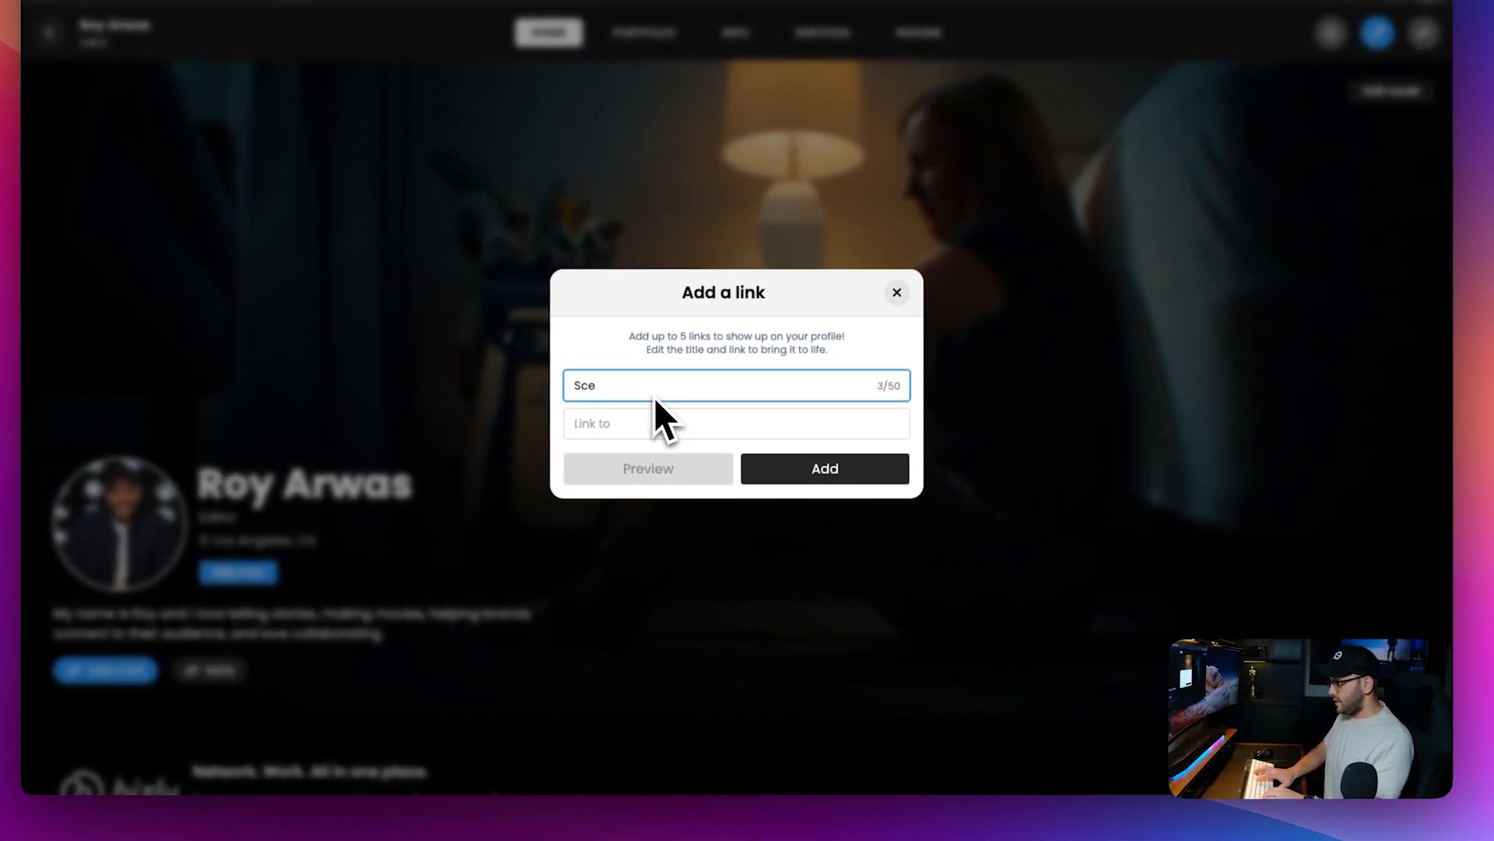
{"action": "key", "text": "BackSpace"}
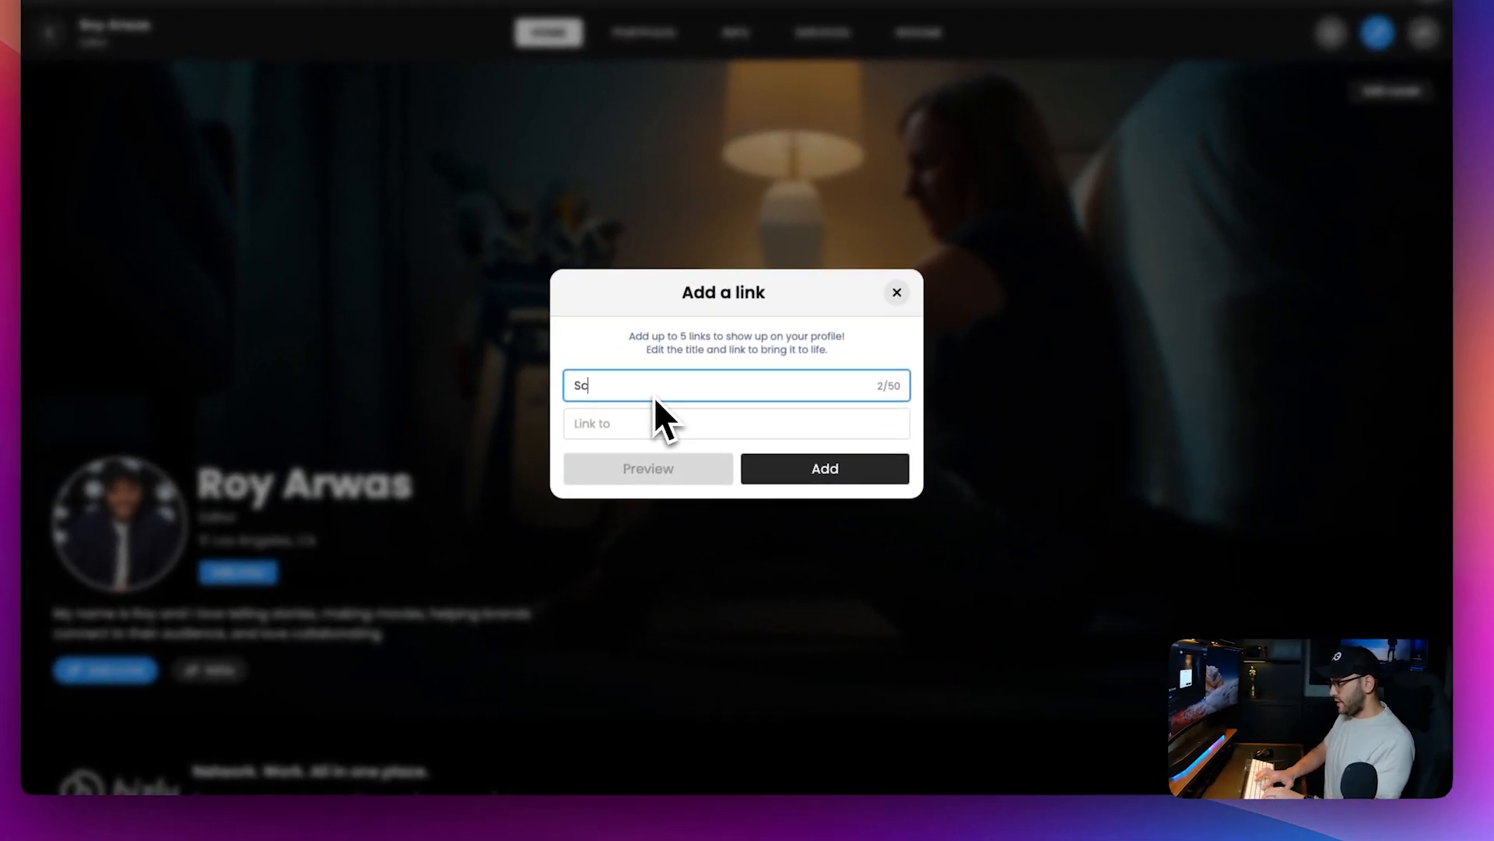
{"action": "type", "text": "hedule"}
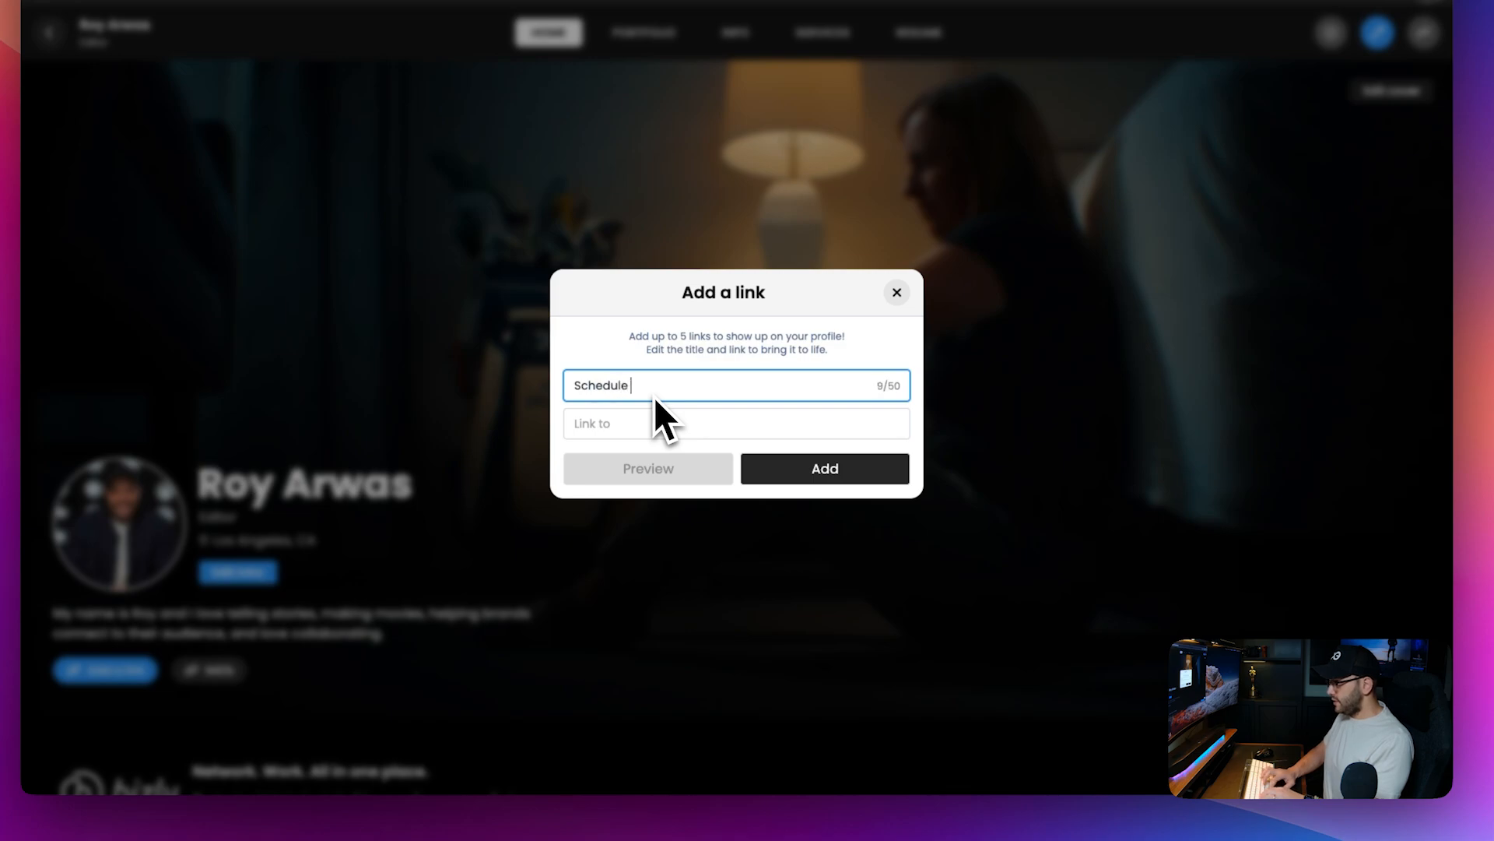
{"action": "type", "text": " a call"}
{"action": "key", "text": "Tab"}
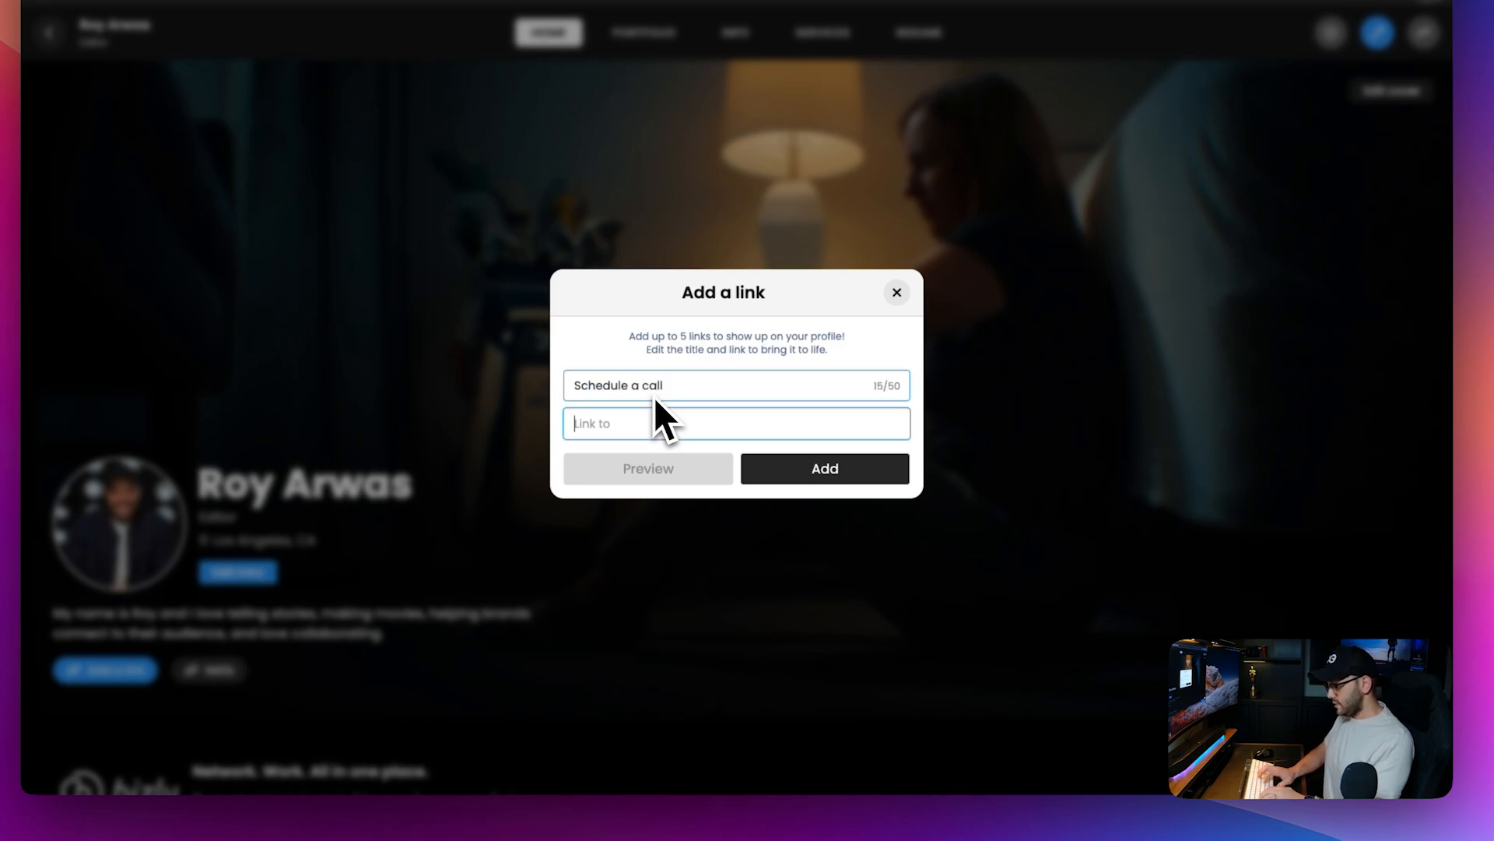
{"action": "type", "text": "www.cale"}
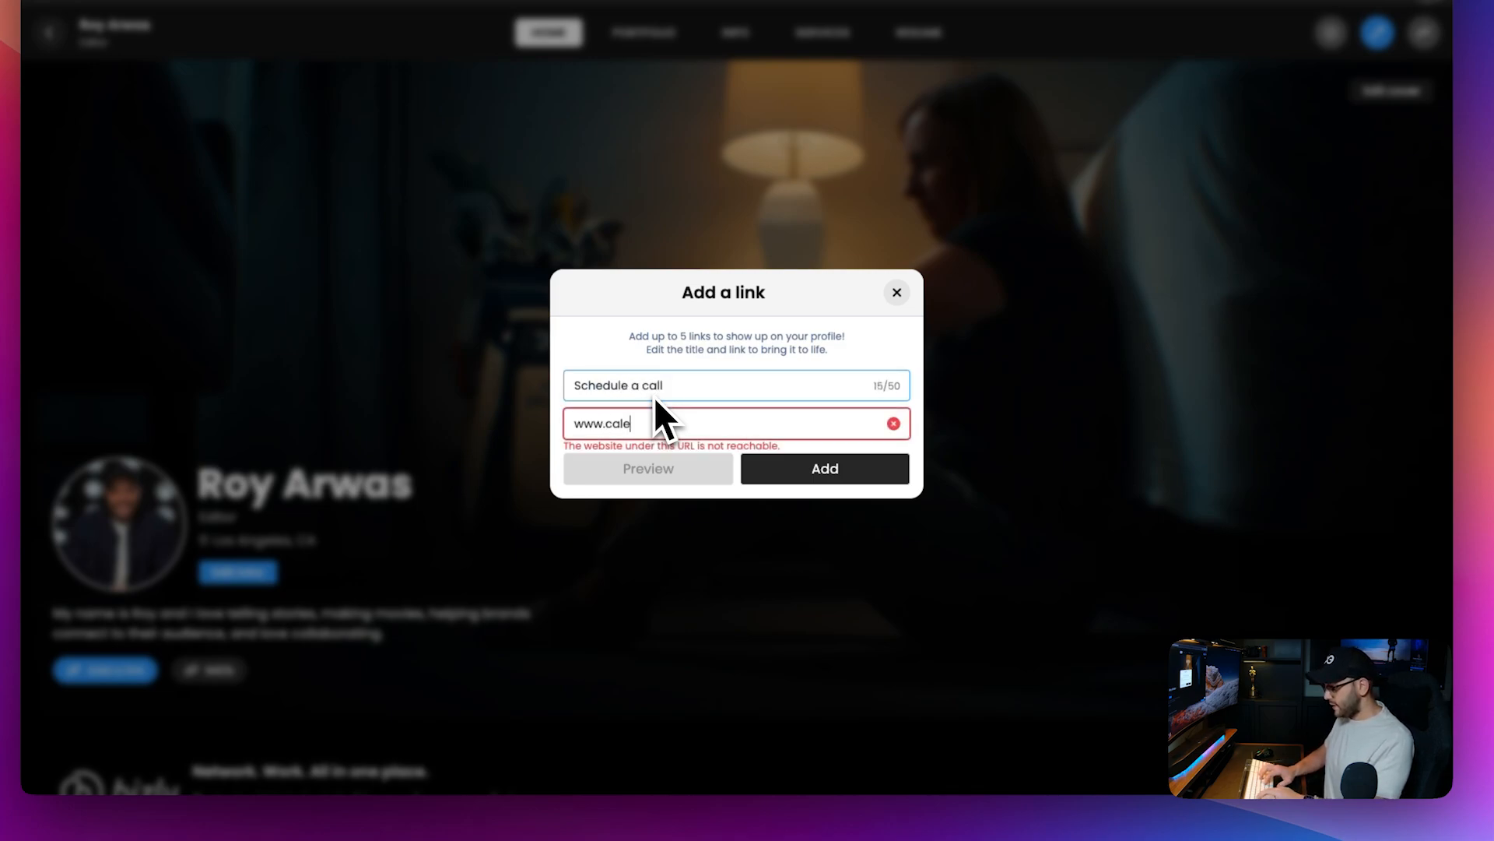
{"action": "type", "text": "dly.com"}
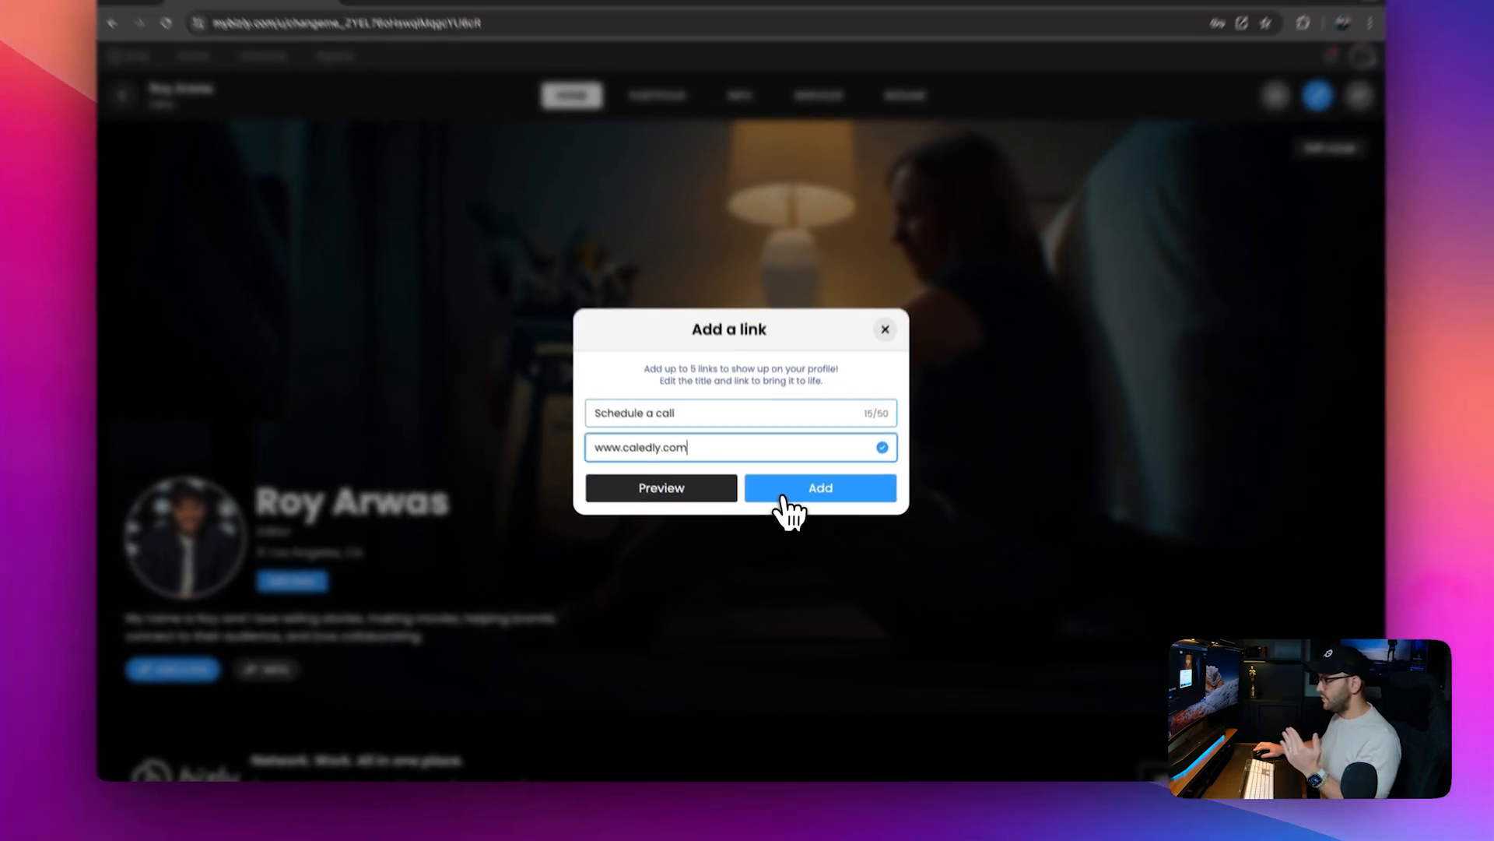
{"action": "left_click", "coordinate": [789, 477]}
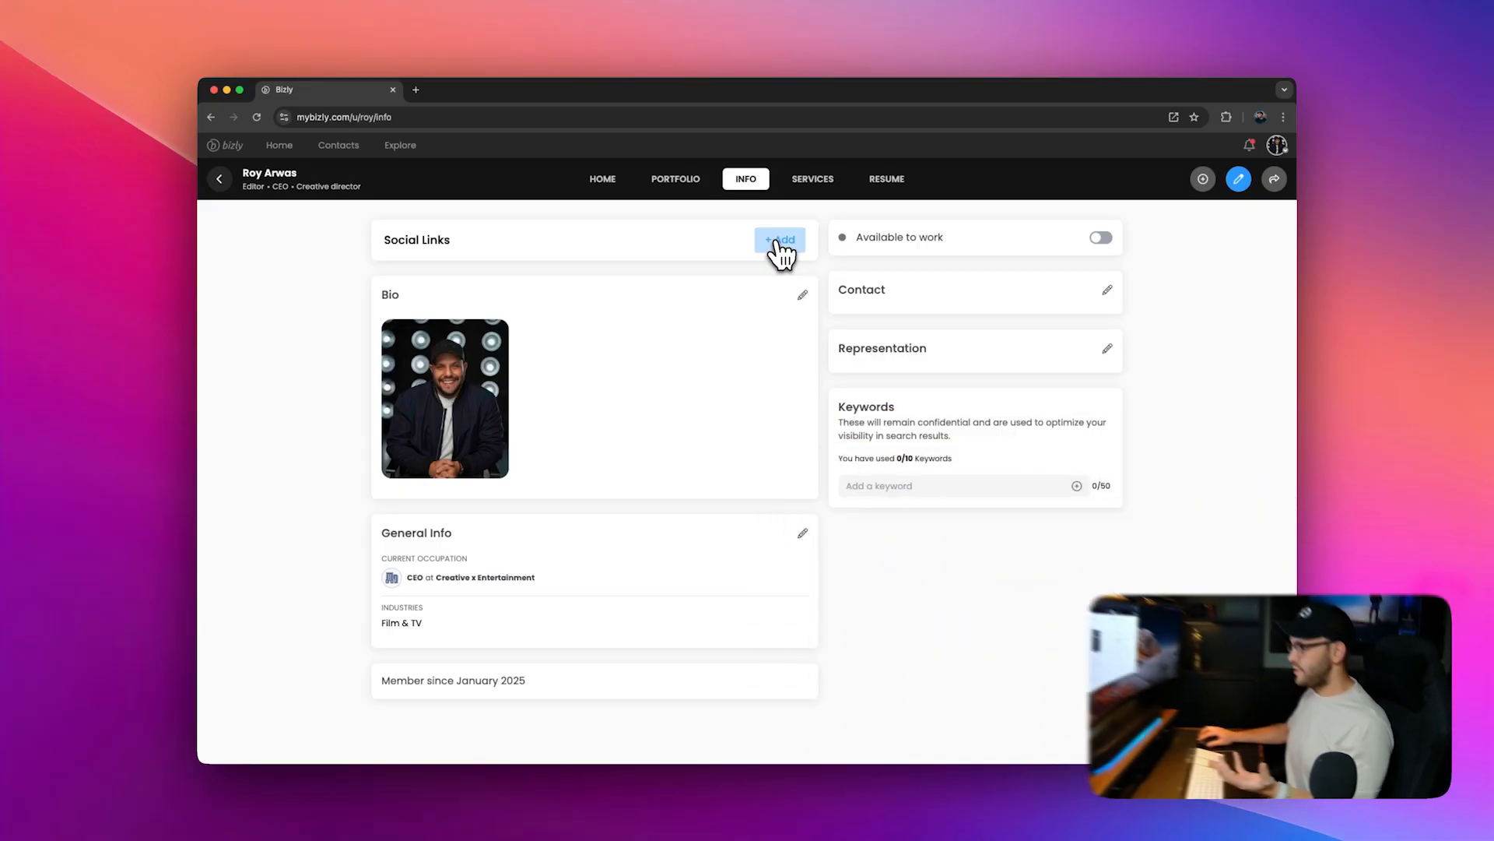
Step: Add an Instagram social link with the user's Instagram handle
{"action": "left_click", "coordinate": [778, 240]}
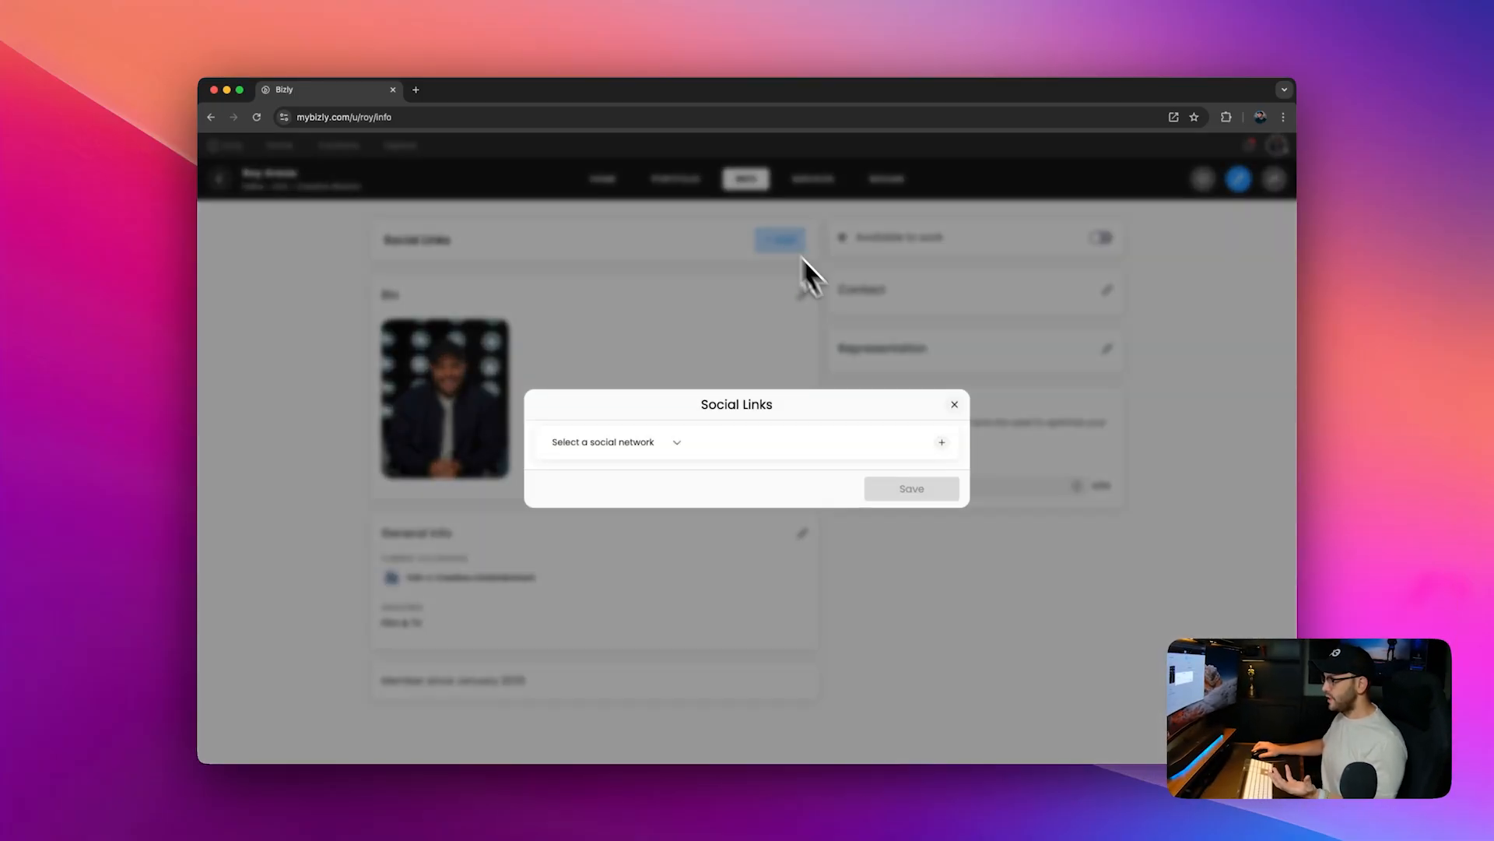
{"action": "left_click", "coordinate": [691, 450]}
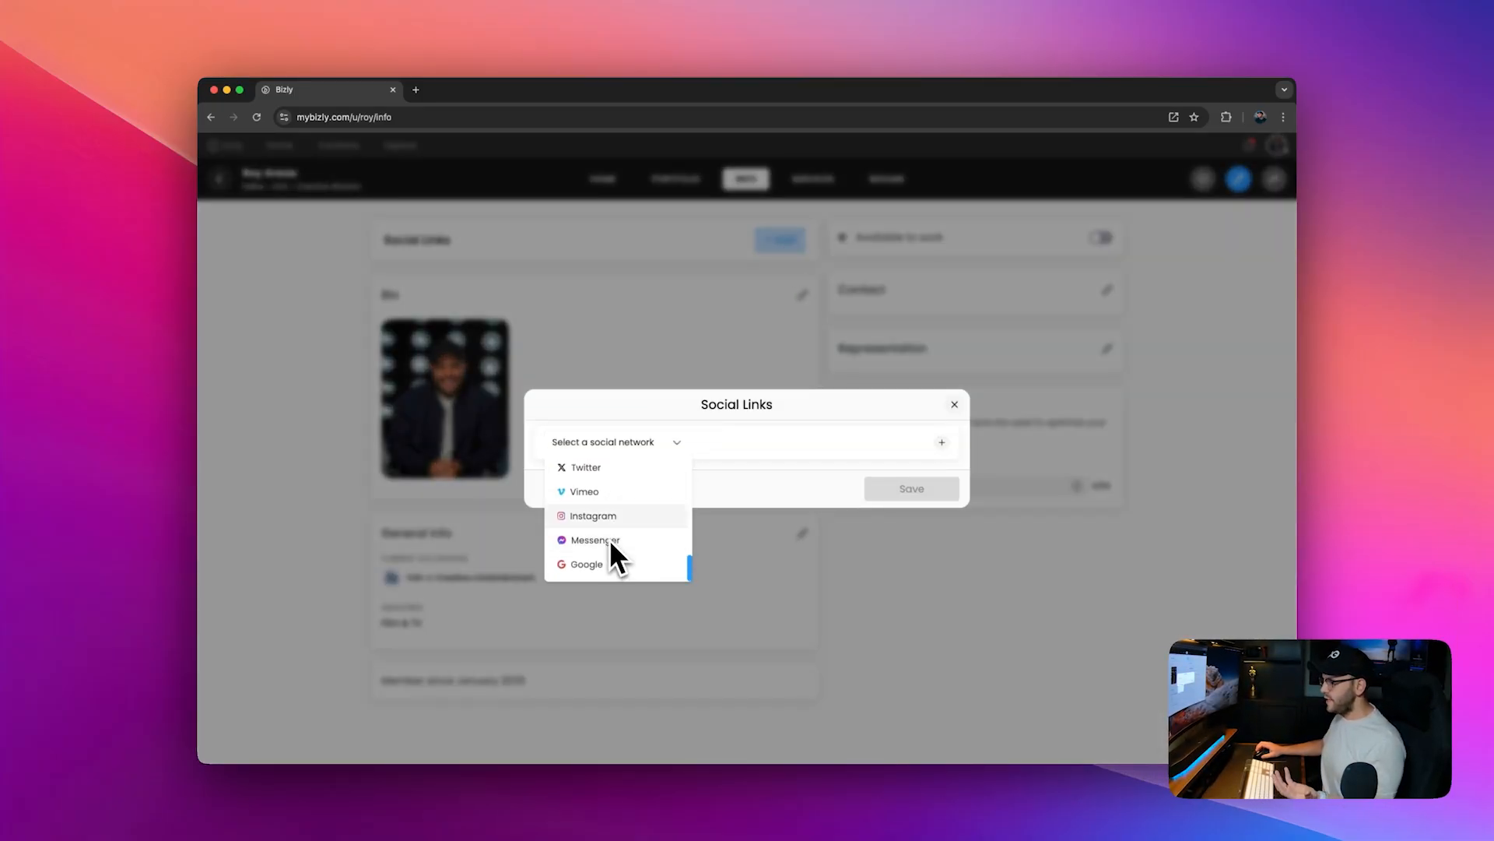
{"action": "scroll", "coordinate": [601, 520], "scroll_direction": "up", "scroll_amount": 3}
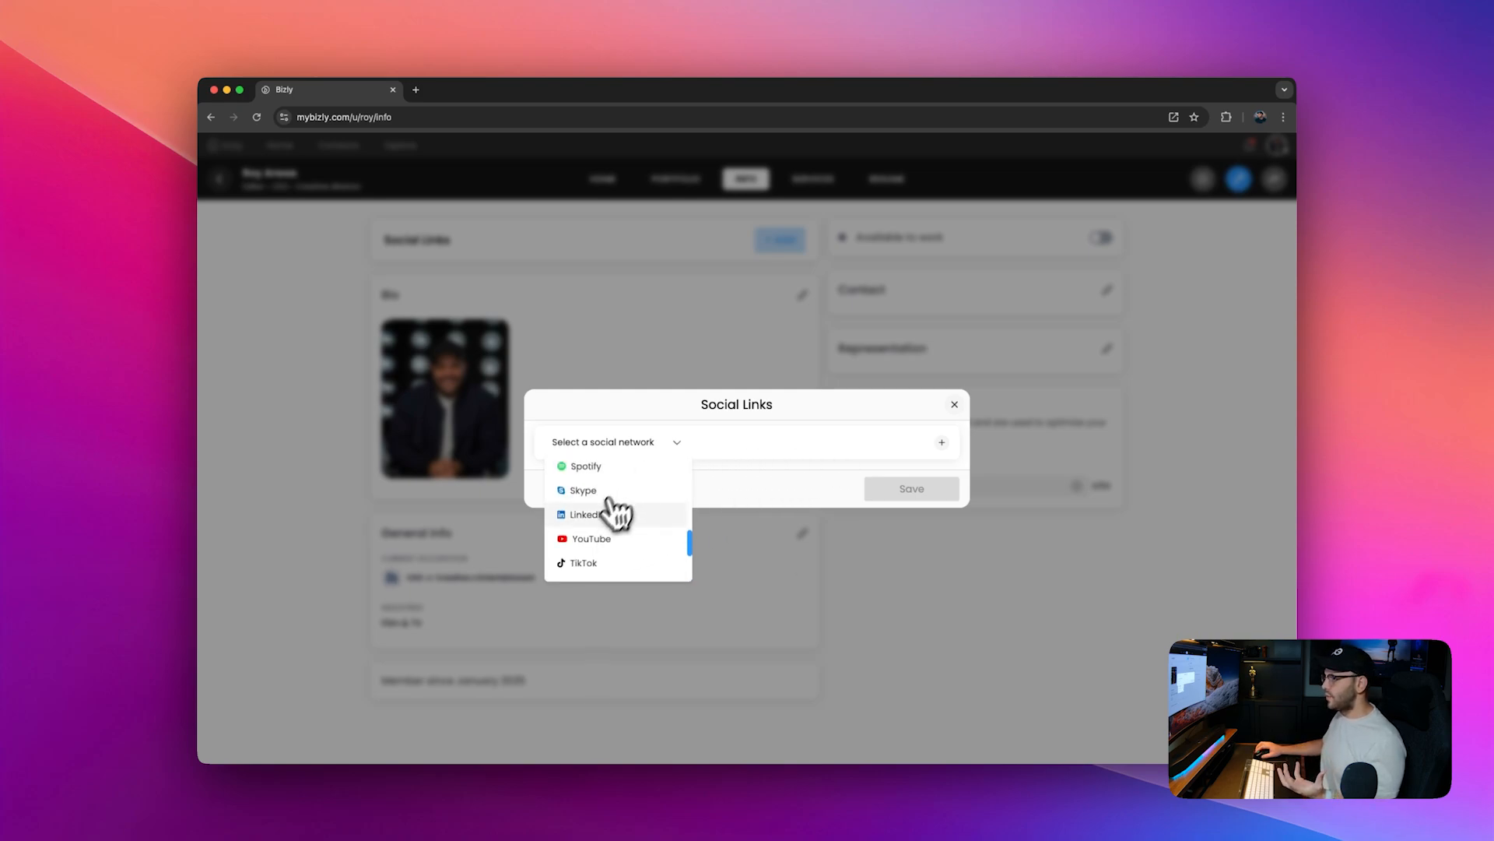
{"action": "left_click", "coordinate": [599, 515]}
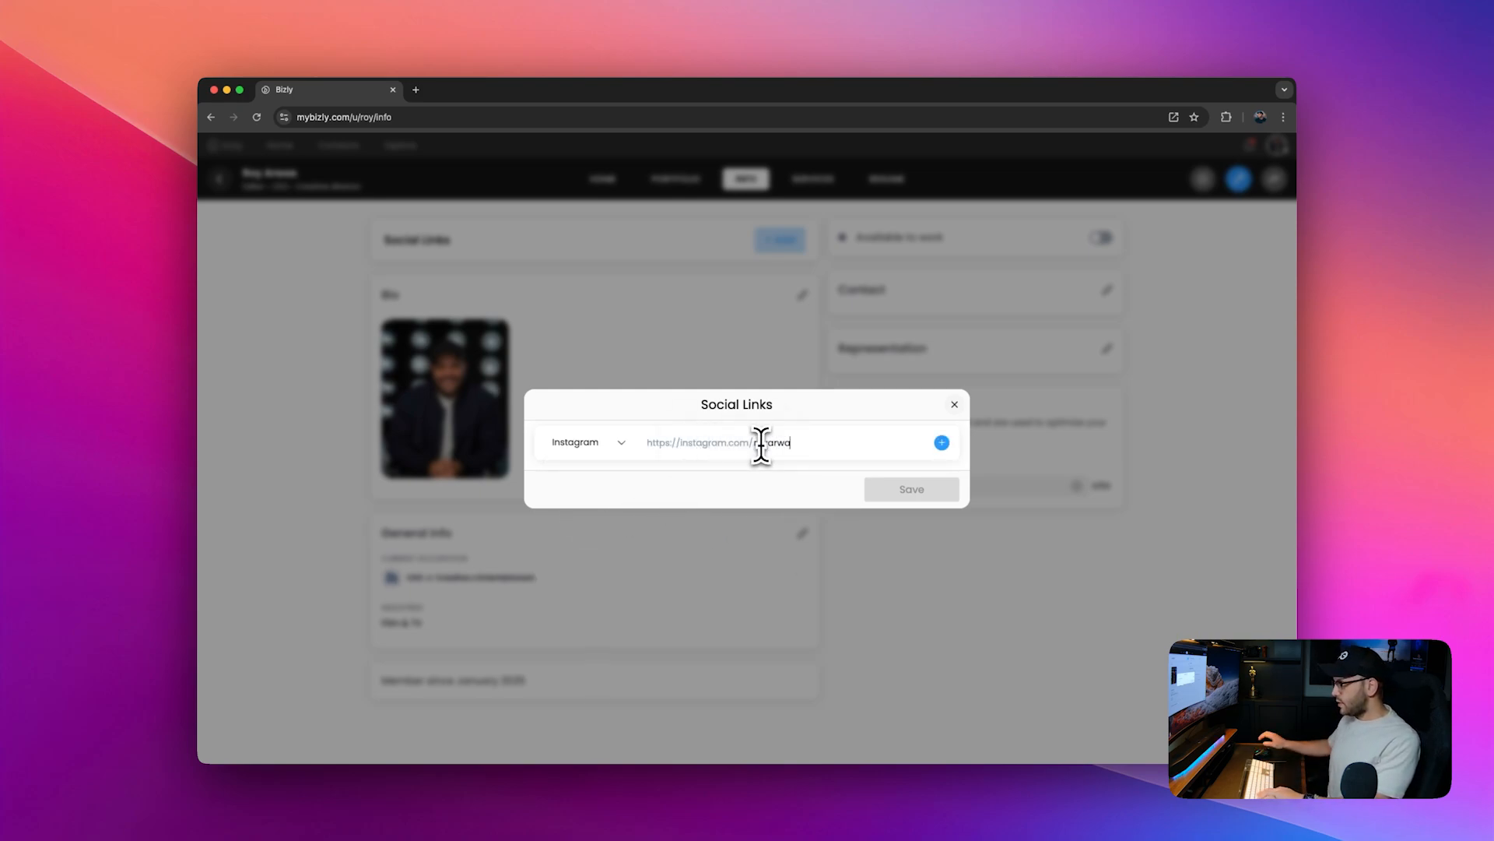
{"action": "left_click", "coordinate": [941, 442]}
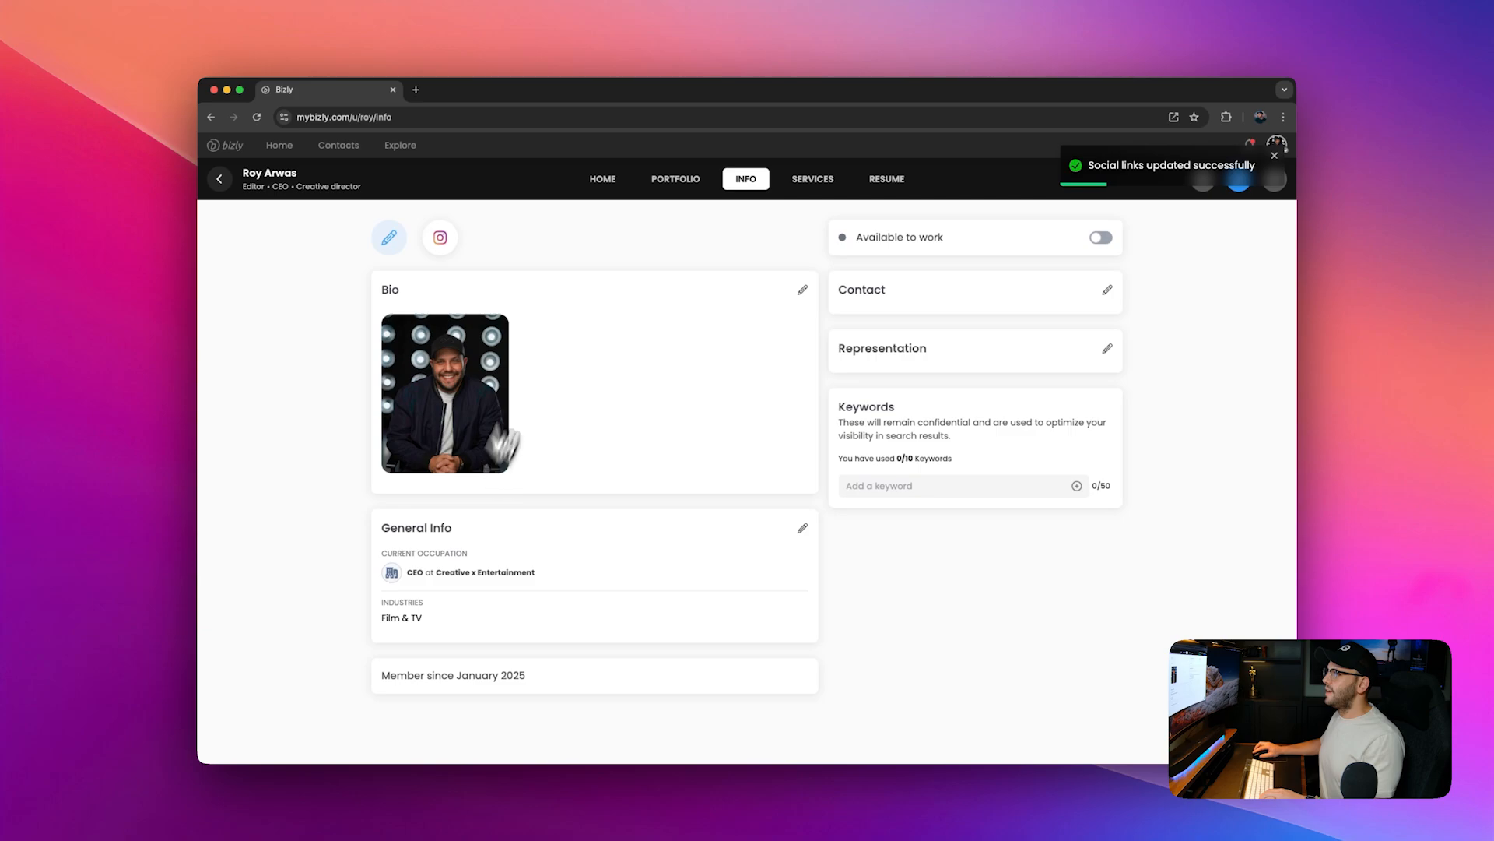
Step: Write the bio as About me will go right here :)
{"action": "left_click", "coordinate": [803, 291]}
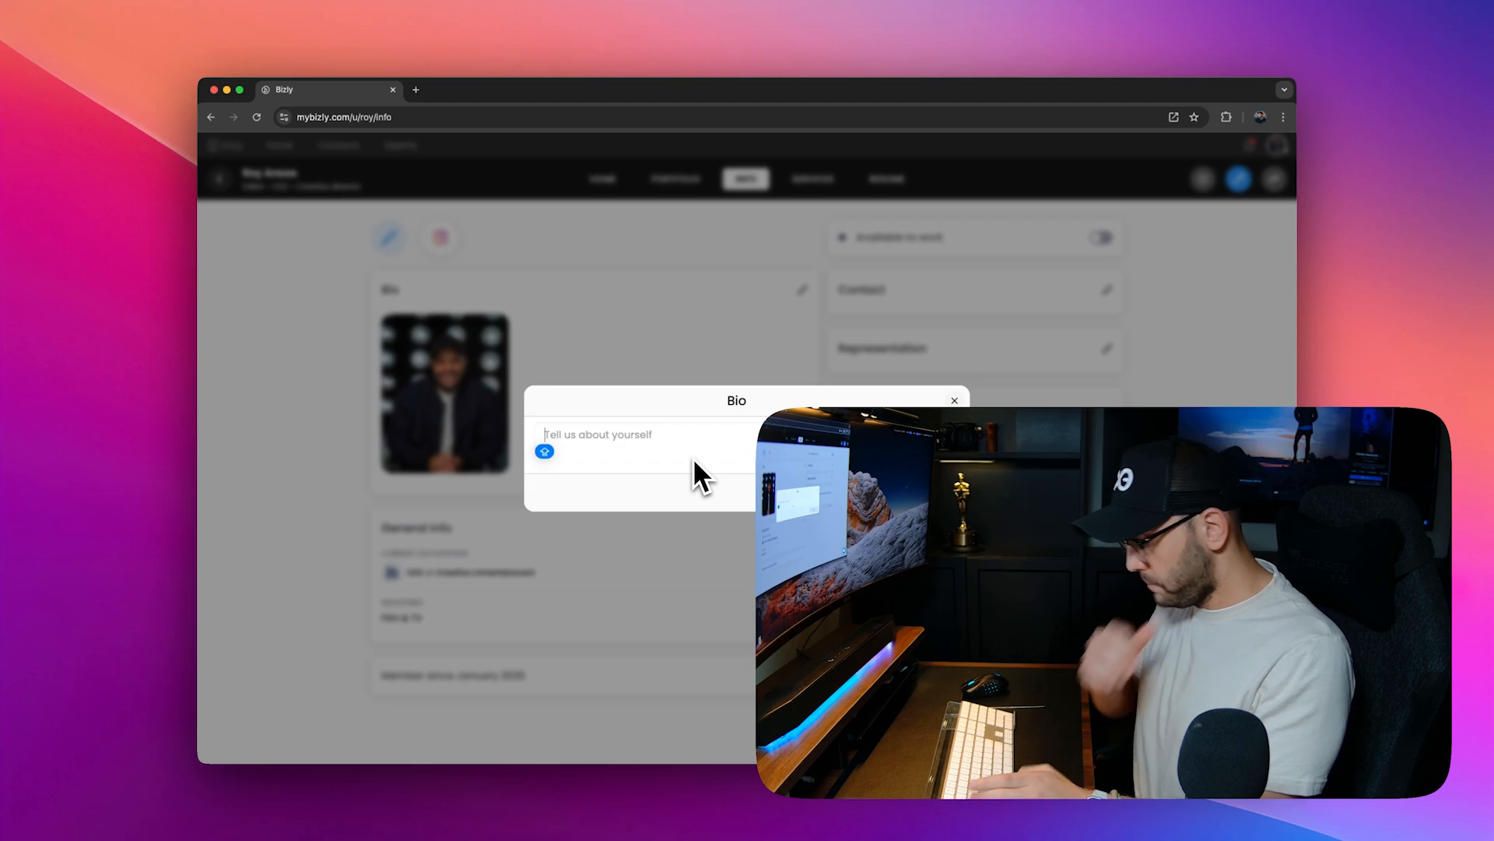
{"action": "type", "text": "About me"}
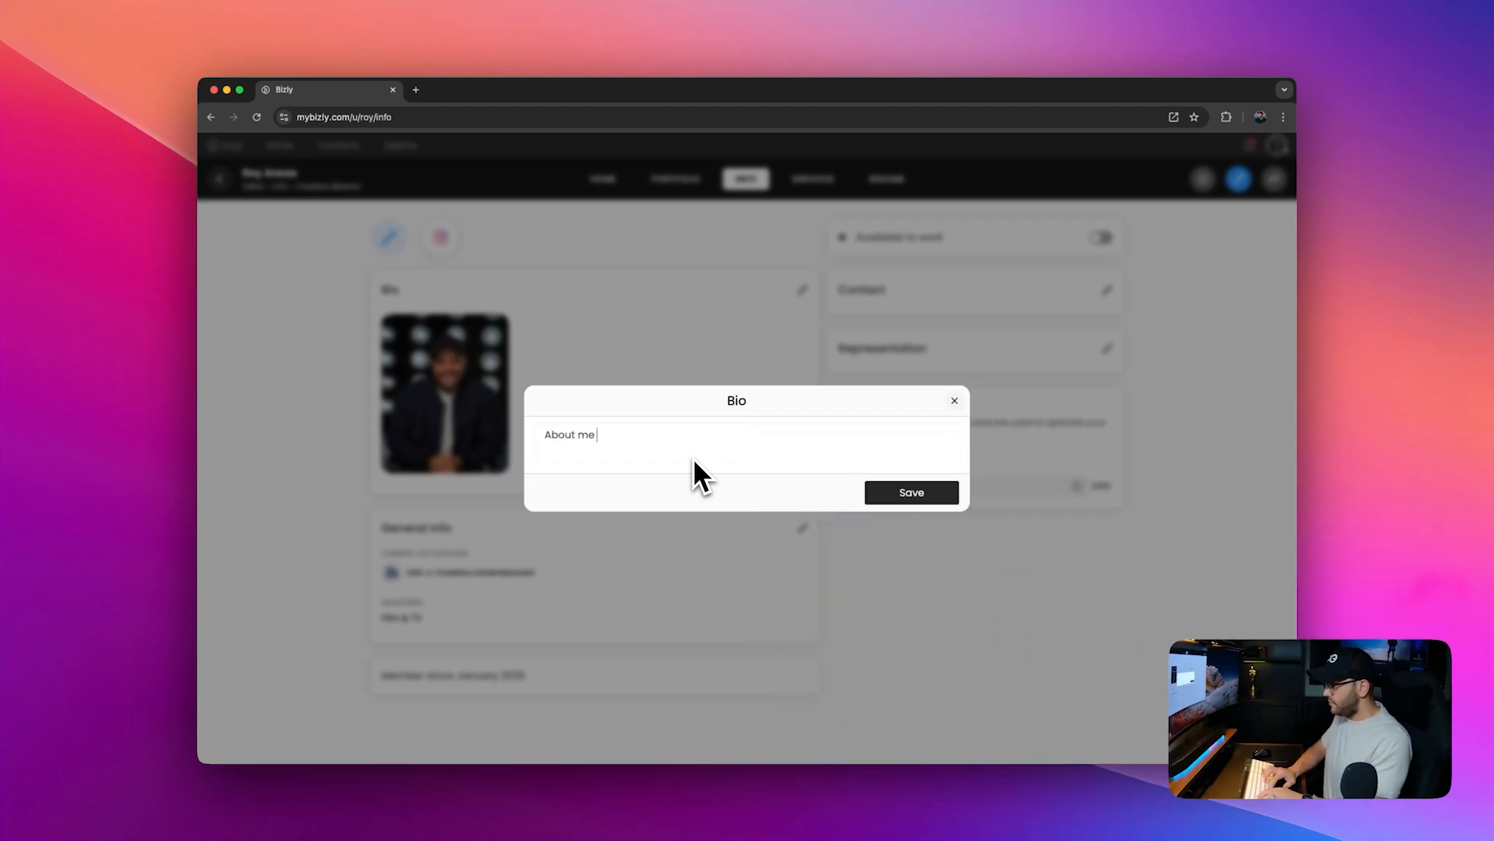
{"action": "type", "text": " will go right"}
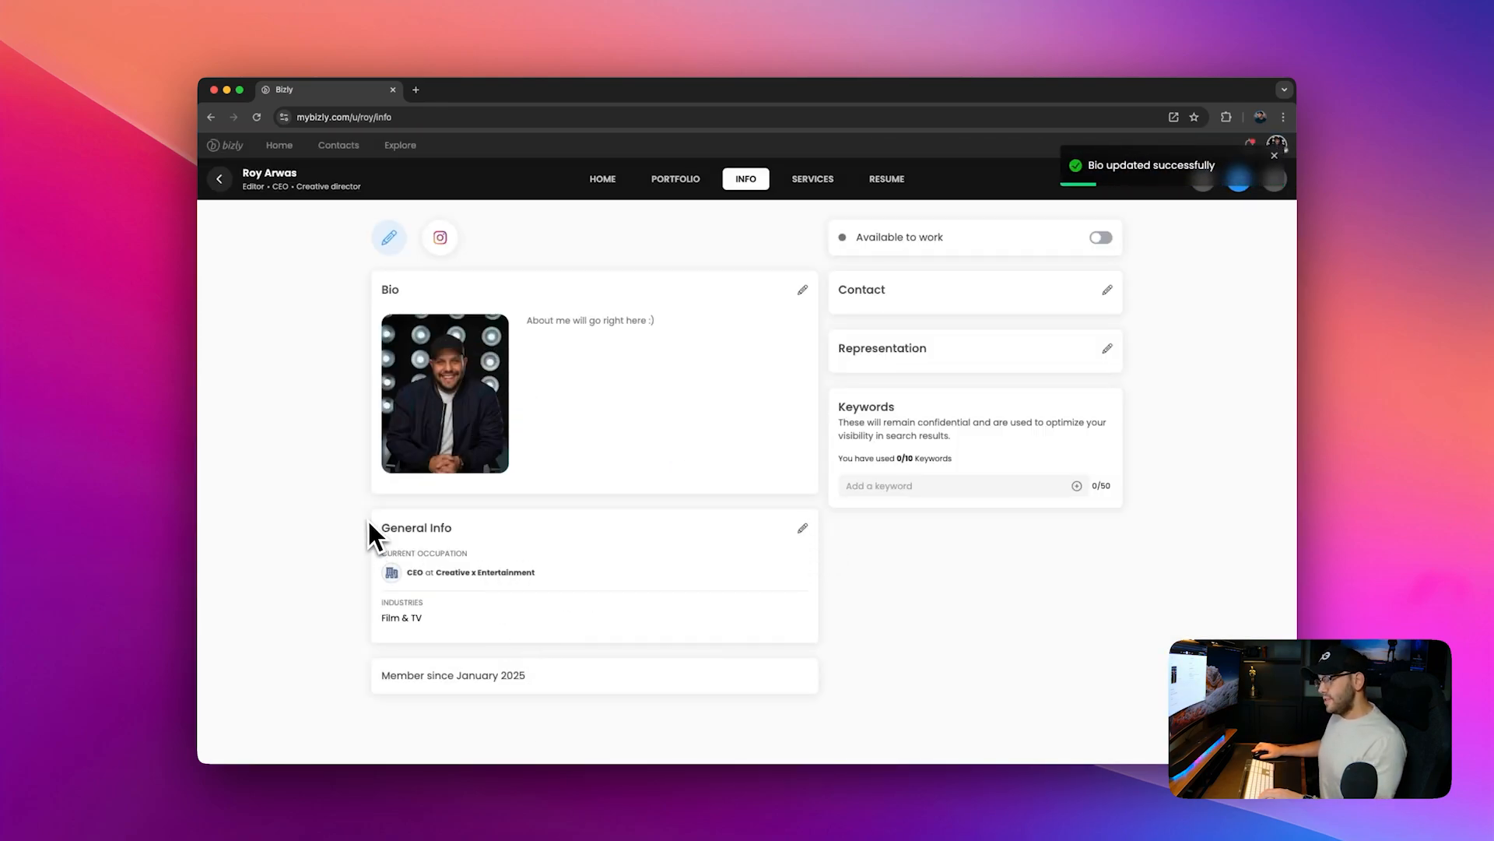
{"action": "left_click", "coordinate": [693, 617]}
Step: Edit the general info to add Marketing & Advertising as a second industry
{"action": "left_click", "coordinate": [791, 525]}
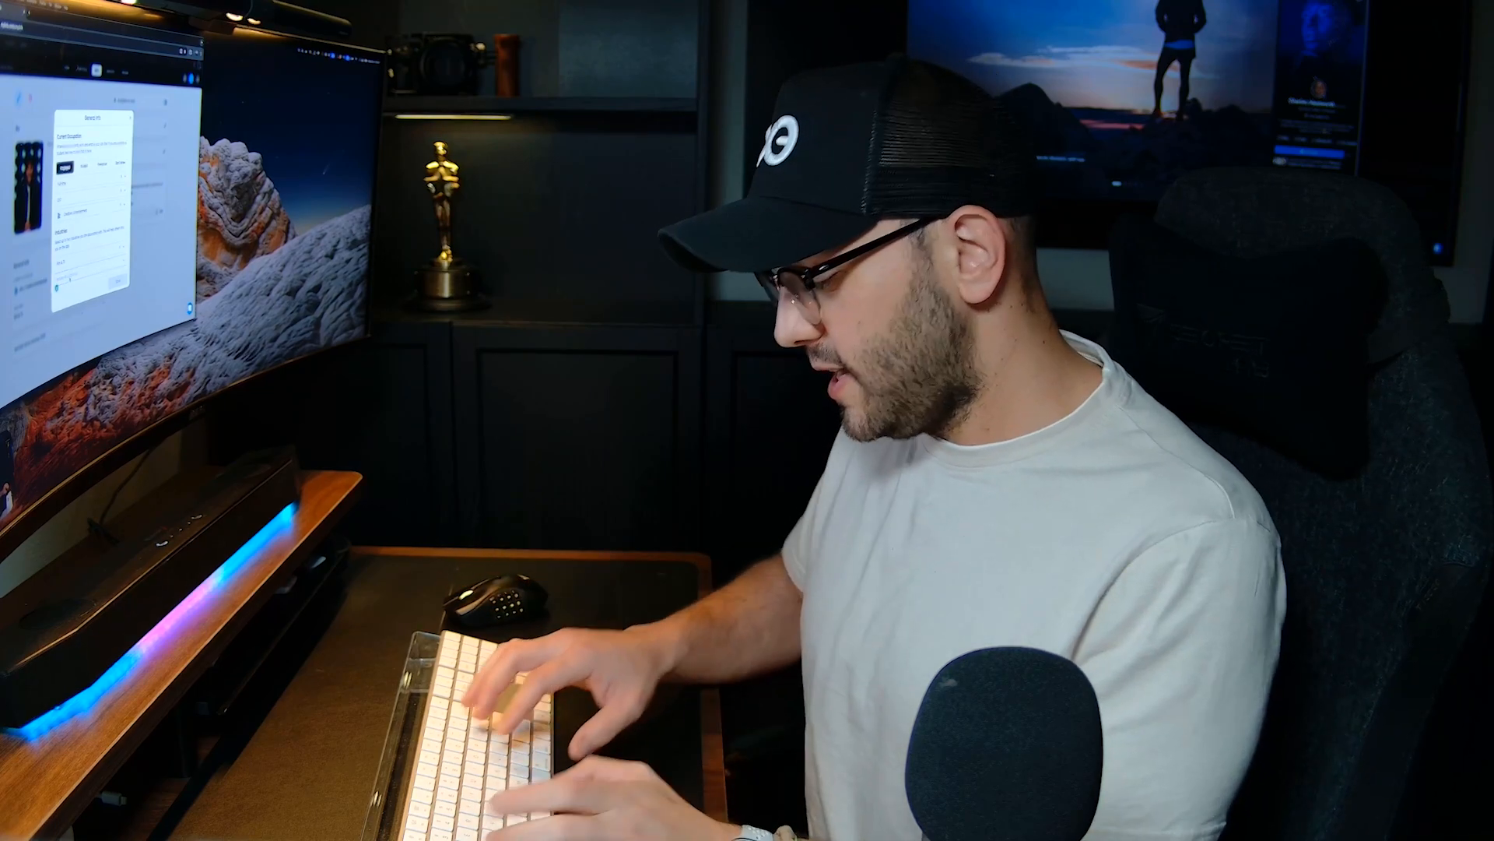
{"action": "type", "text": "med"}
{"action": "type", "text": "Inform"}
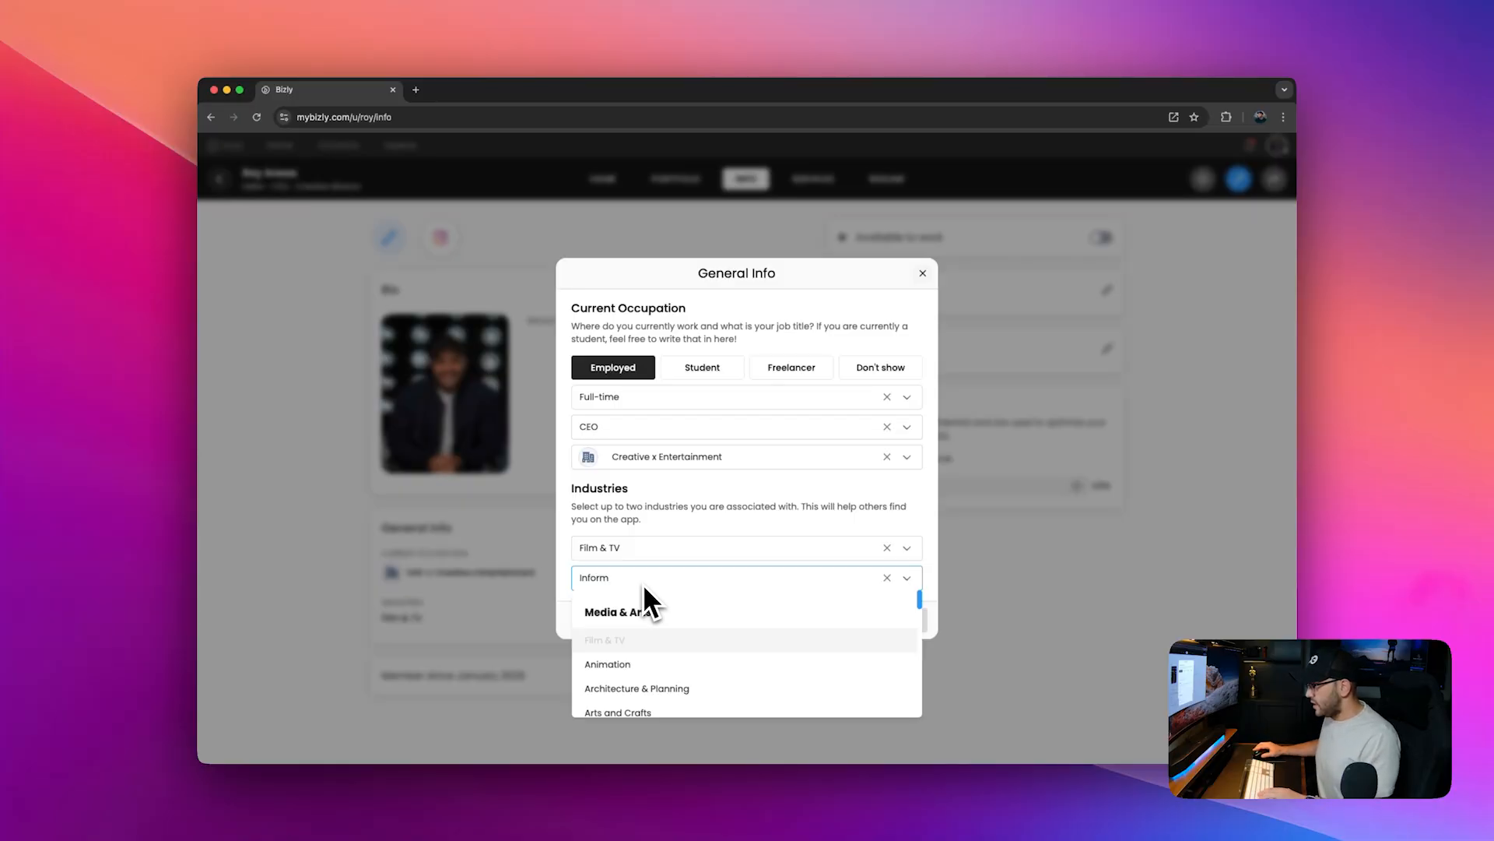
{"action": "key", "text": "BackSpace"}
{"action": "type", "text": "Mark"}
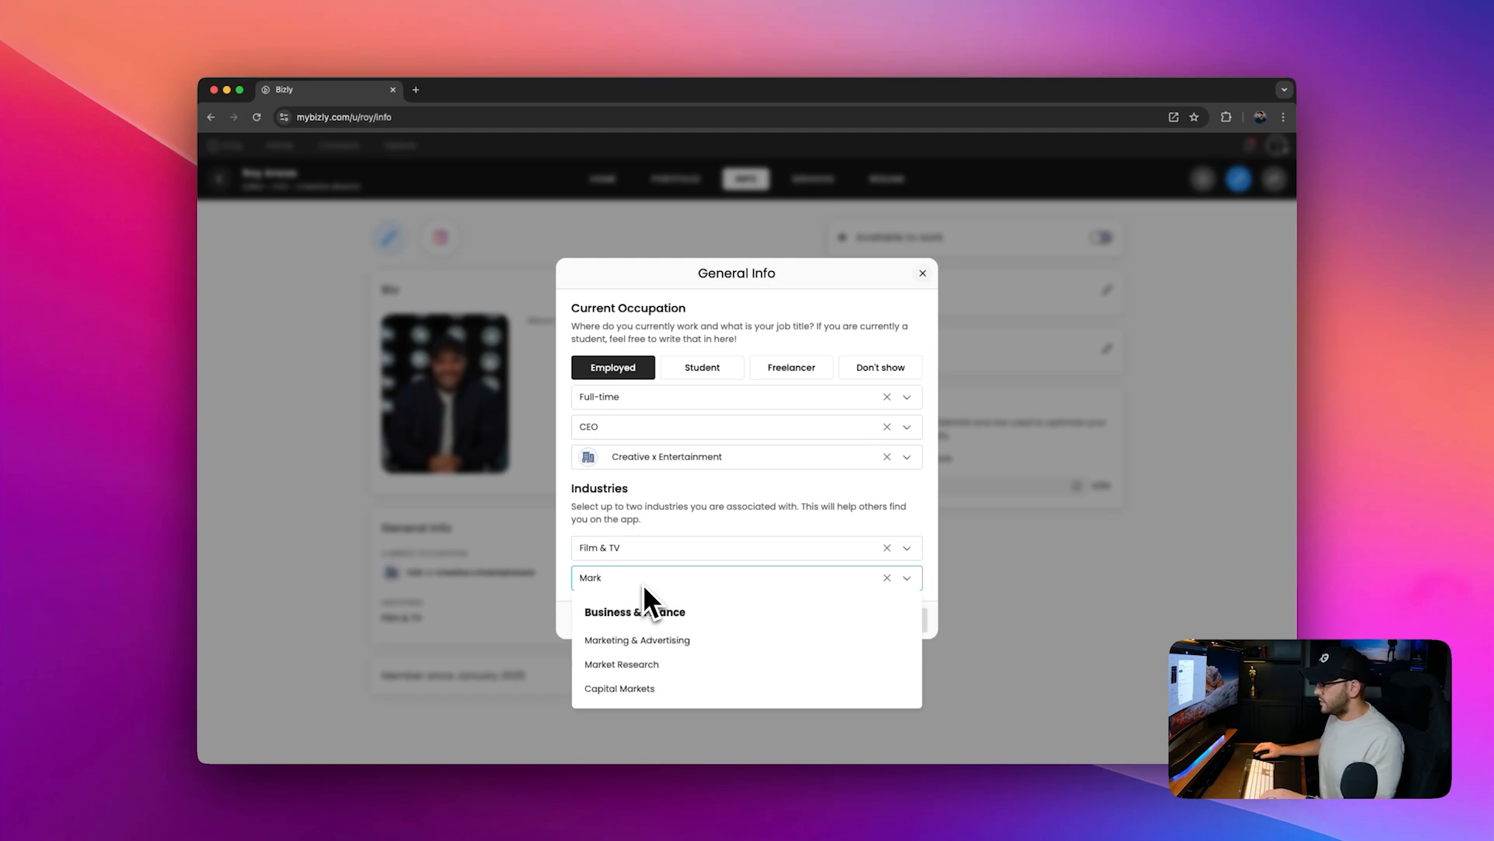
{"action": "left_click", "coordinate": [657, 635]}
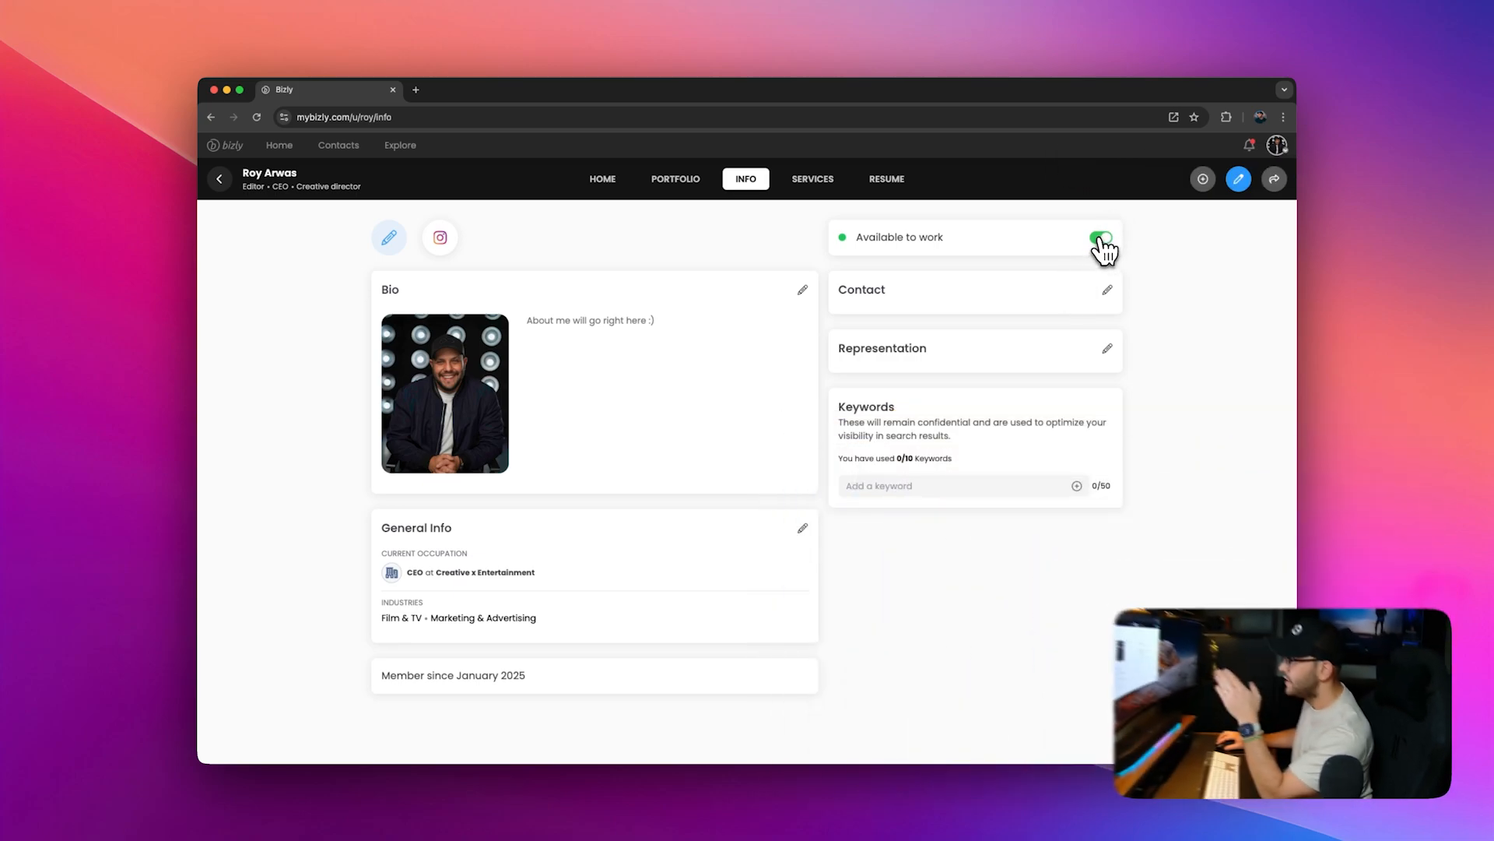
Step: Switch on the Available to work toggle
{"action": "left_click", "coordinate": [1102, 238]}
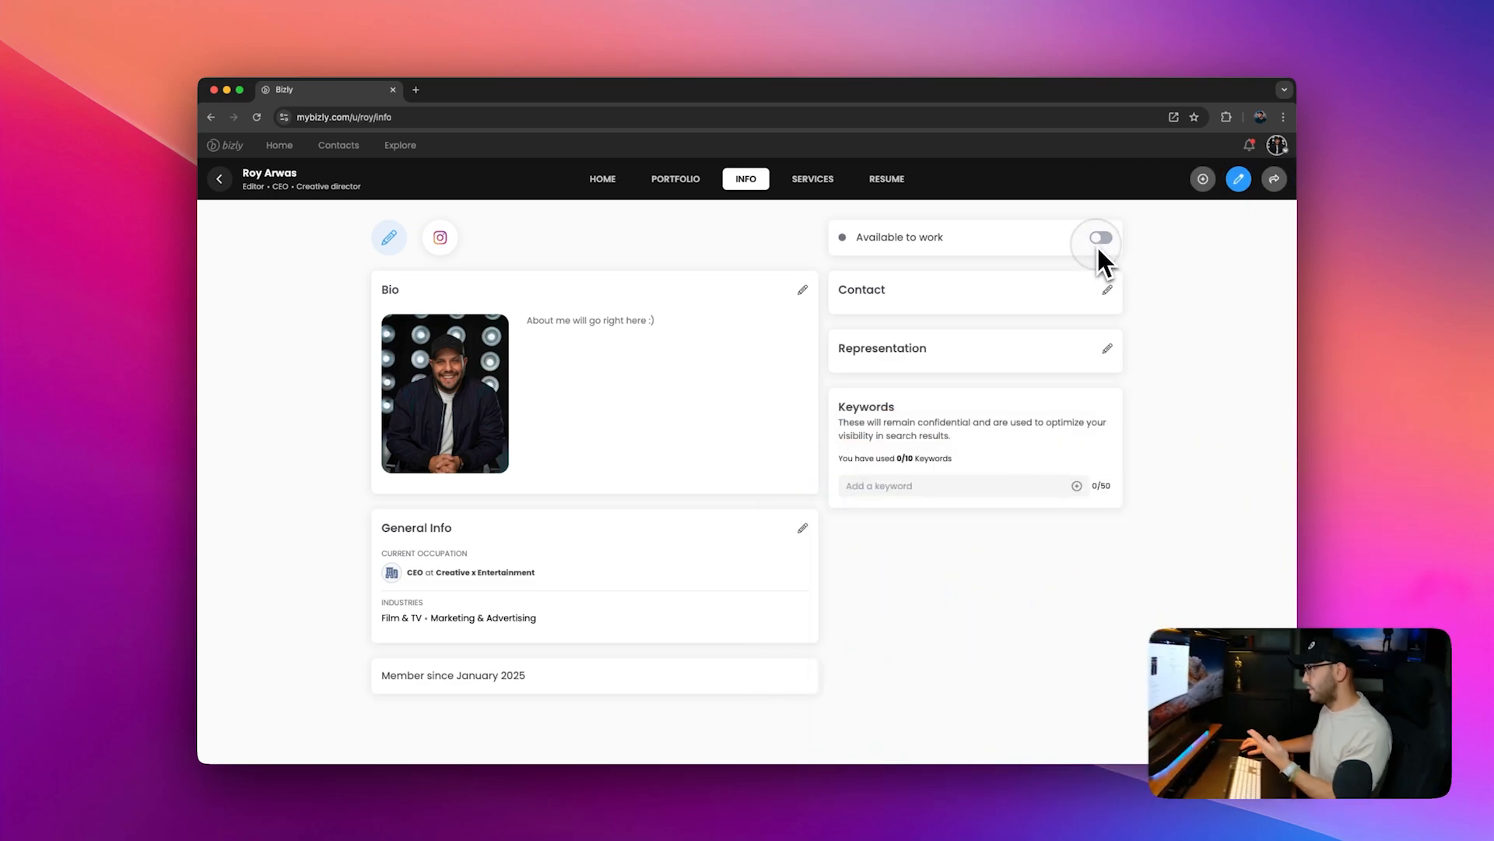
{"action": "left_click", "coordinate": [1099, 240]}
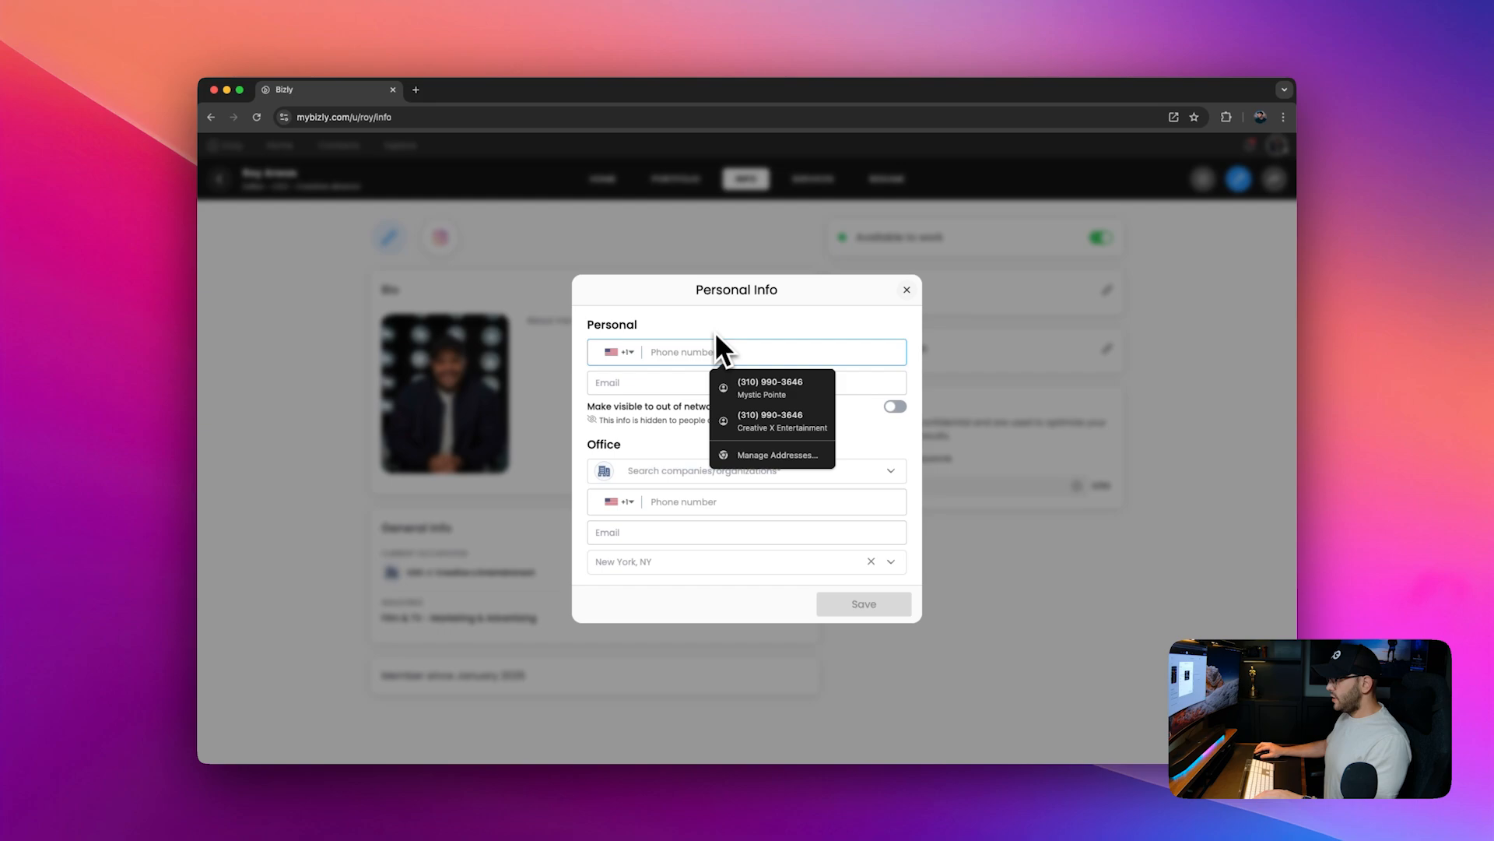
Step: Enter the personal phone number and personal e-mail address in the contact details
{"action": "type", "text": "+1123"}
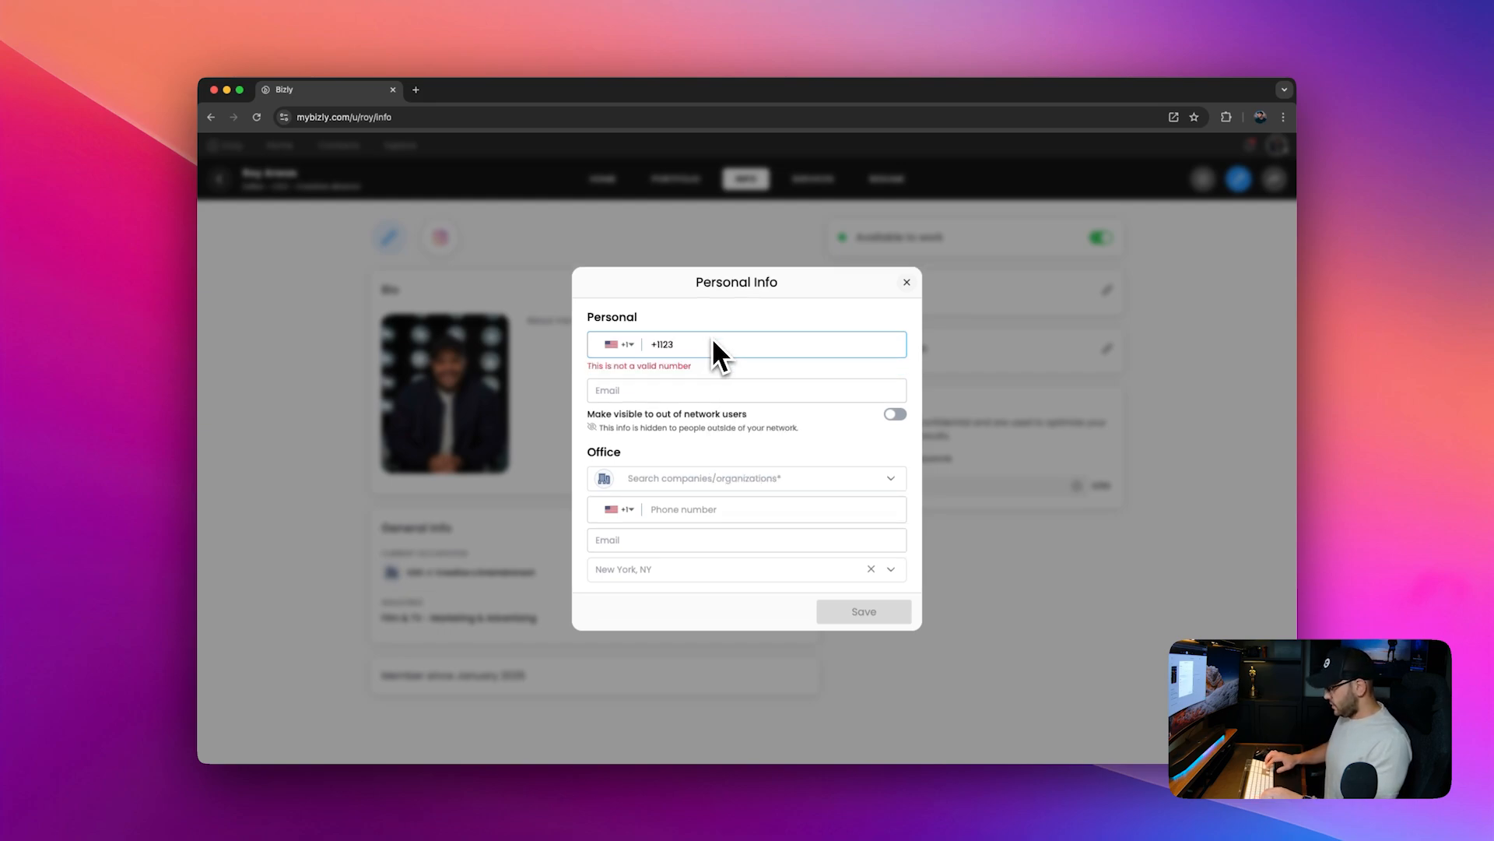
{"action": "key", "text": "super+a"}
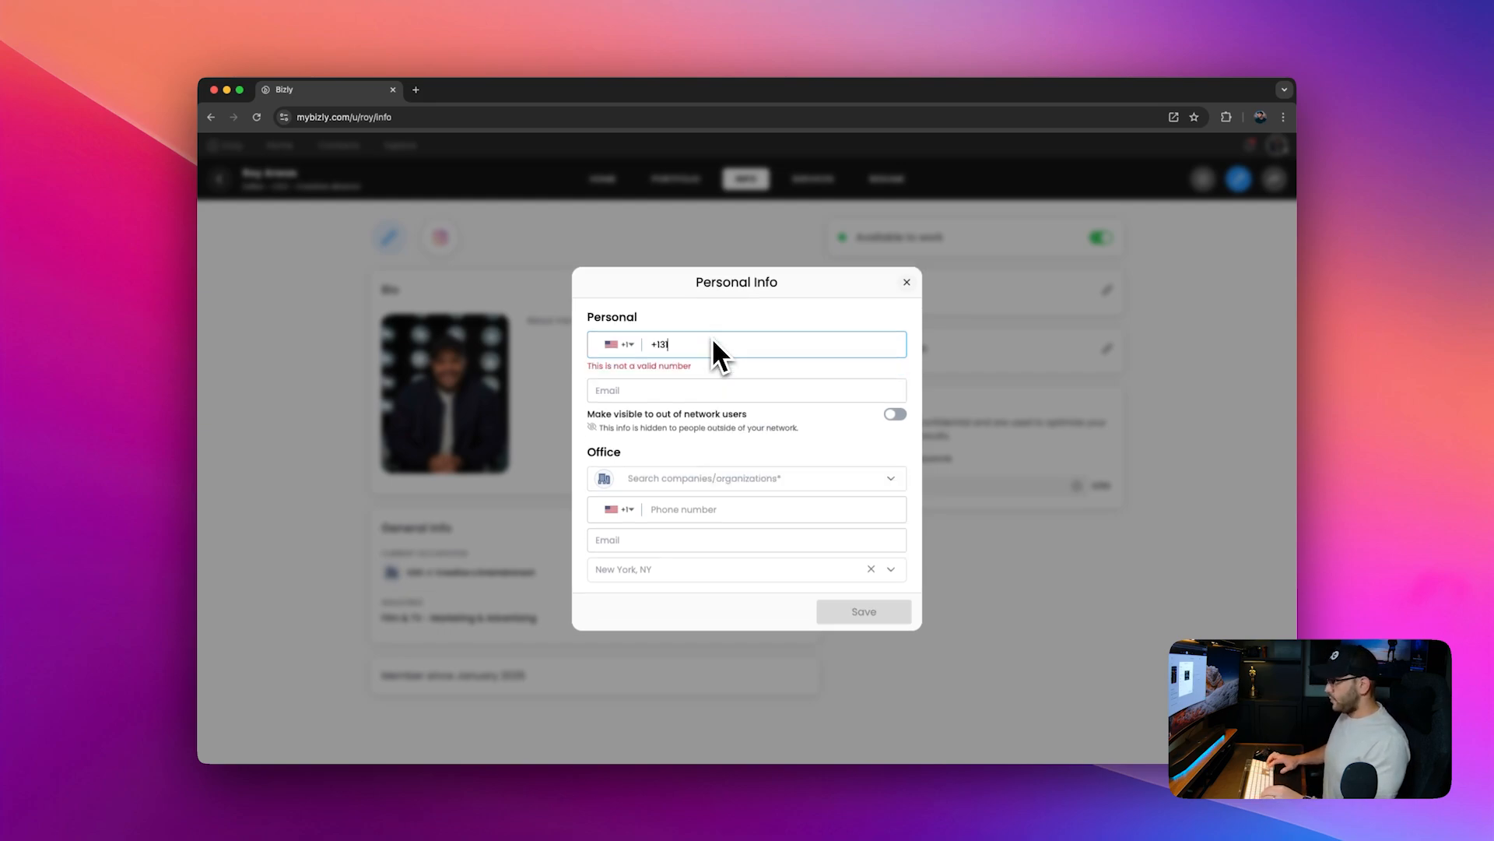
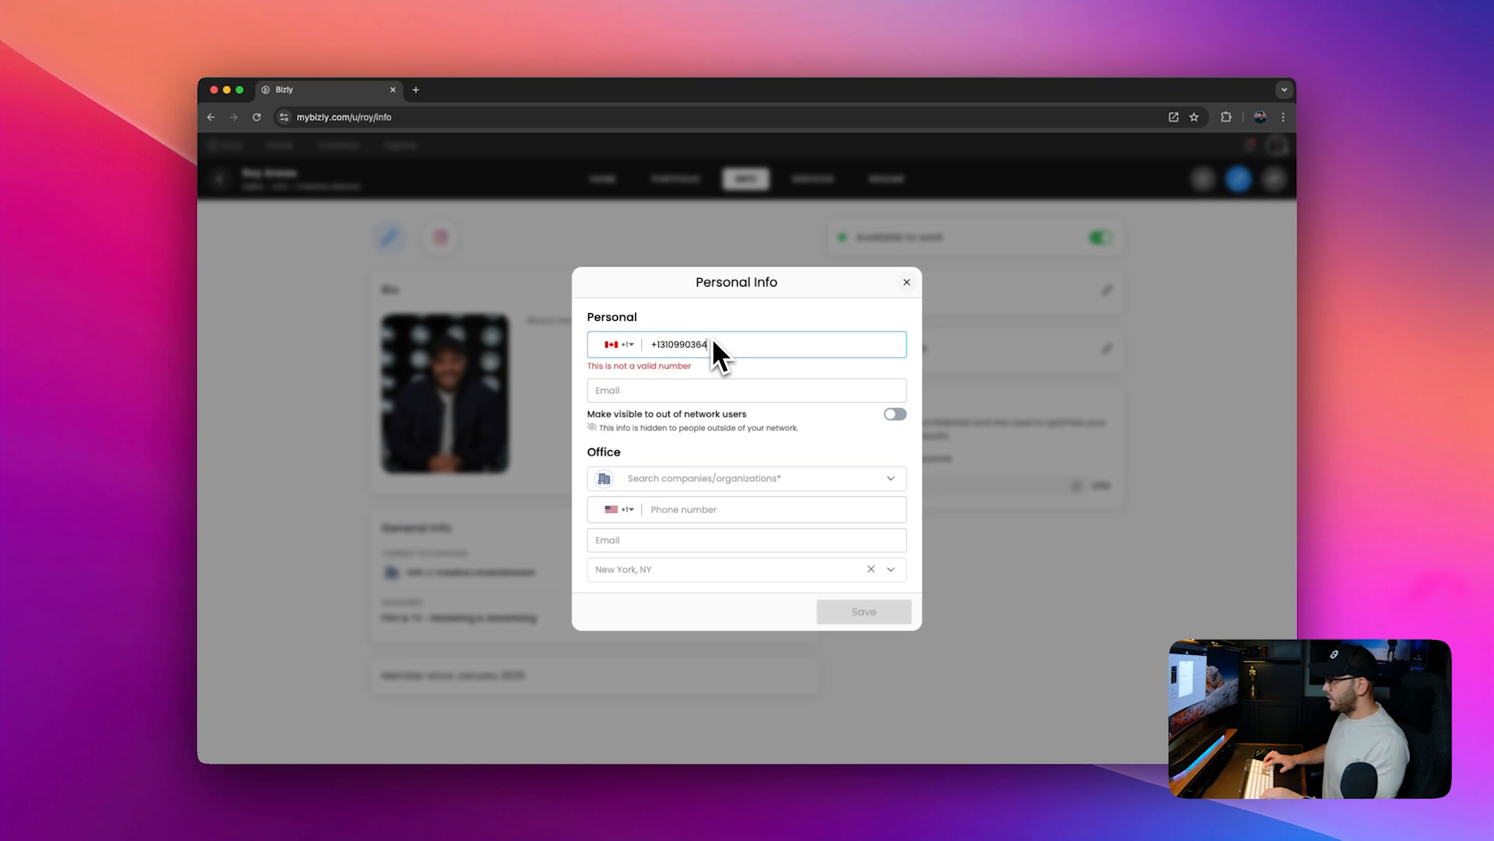
{"action": "key", "text": "Tab"}
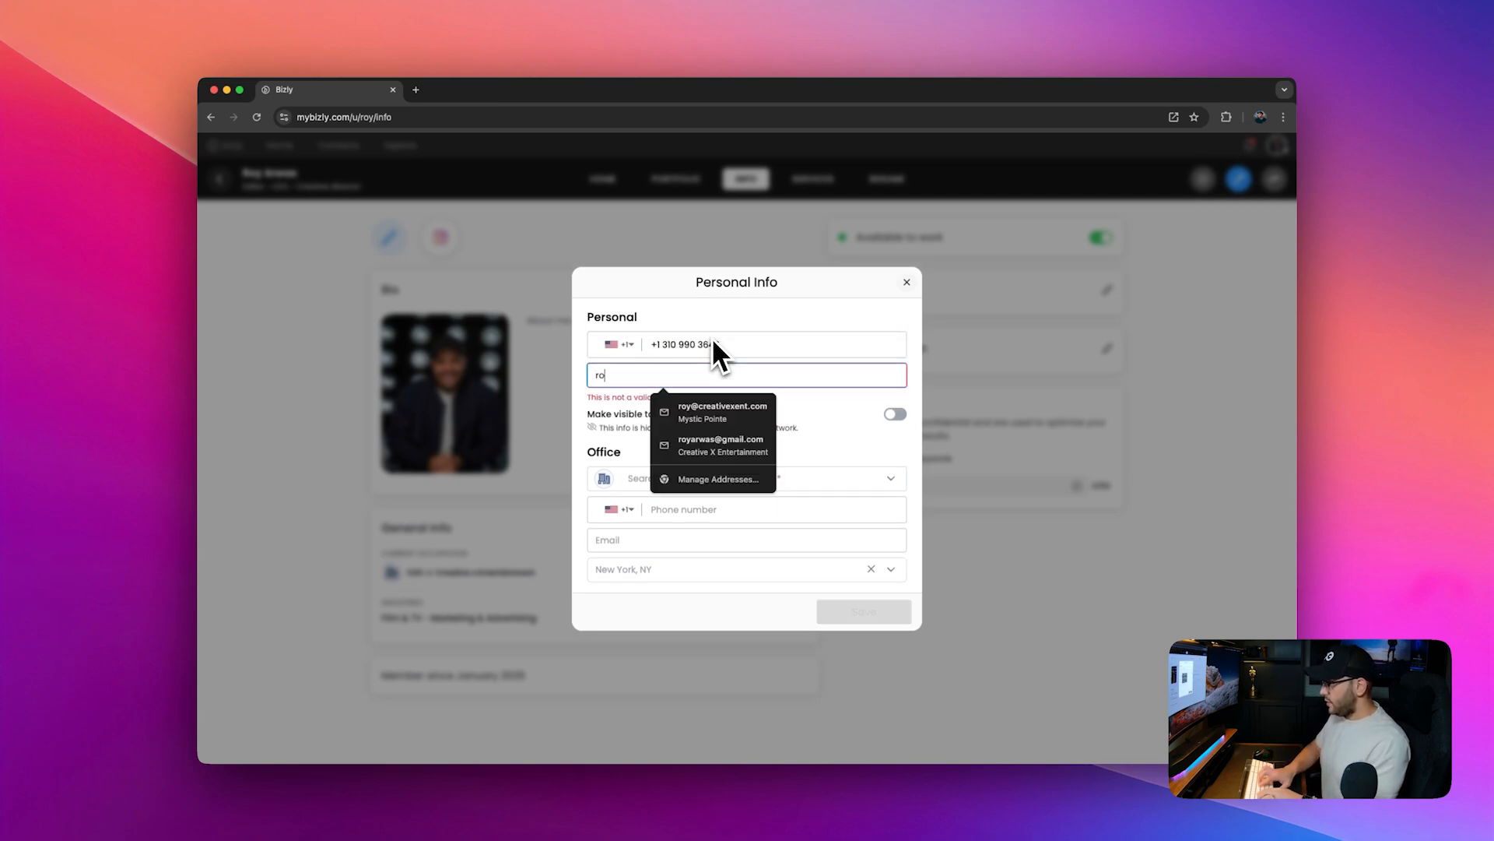
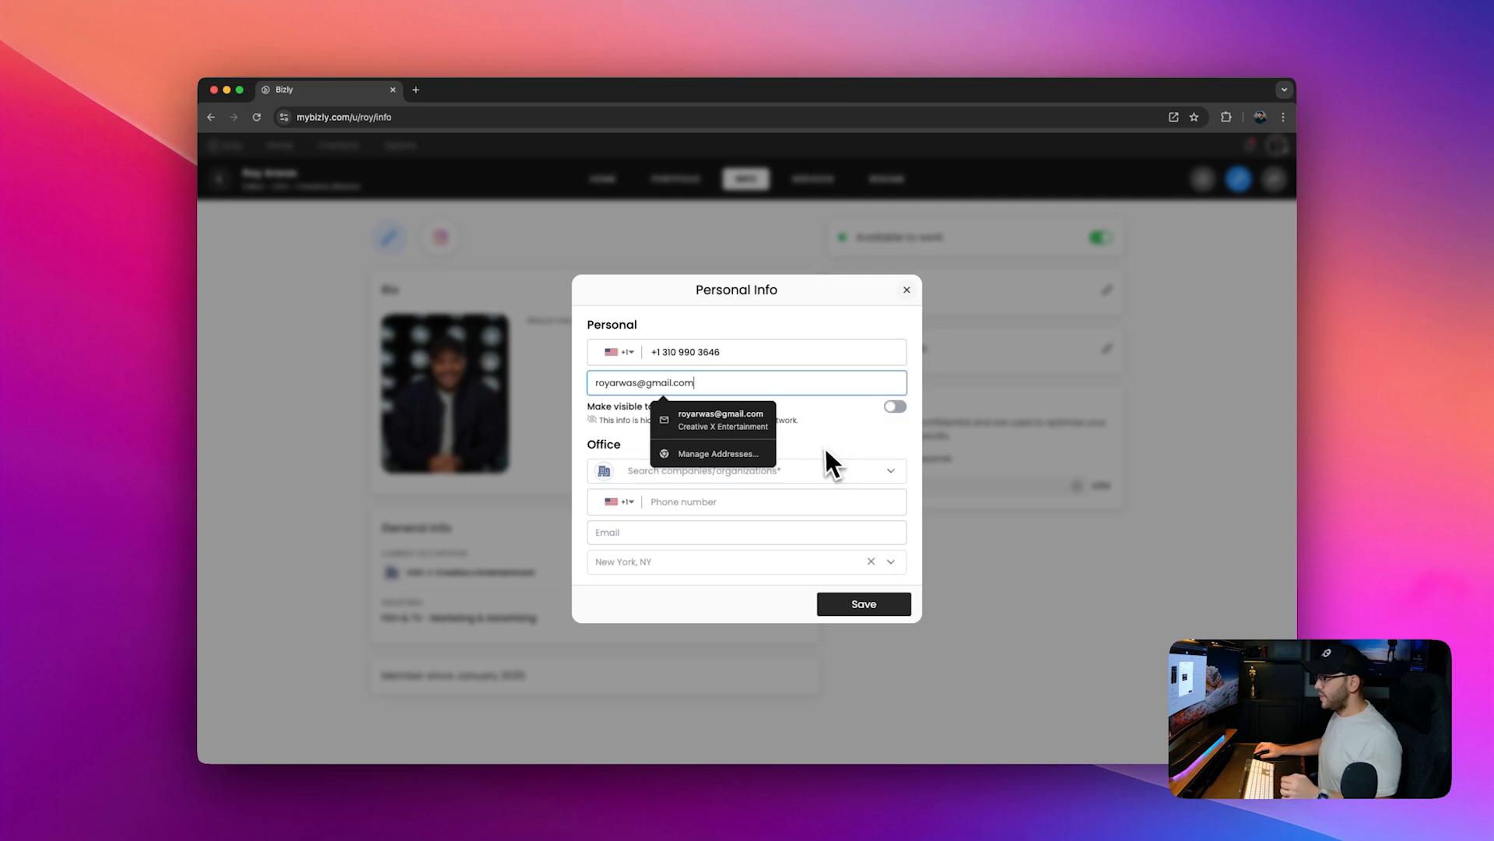
{"action": "left_click", "coordinate": [896, 408]}
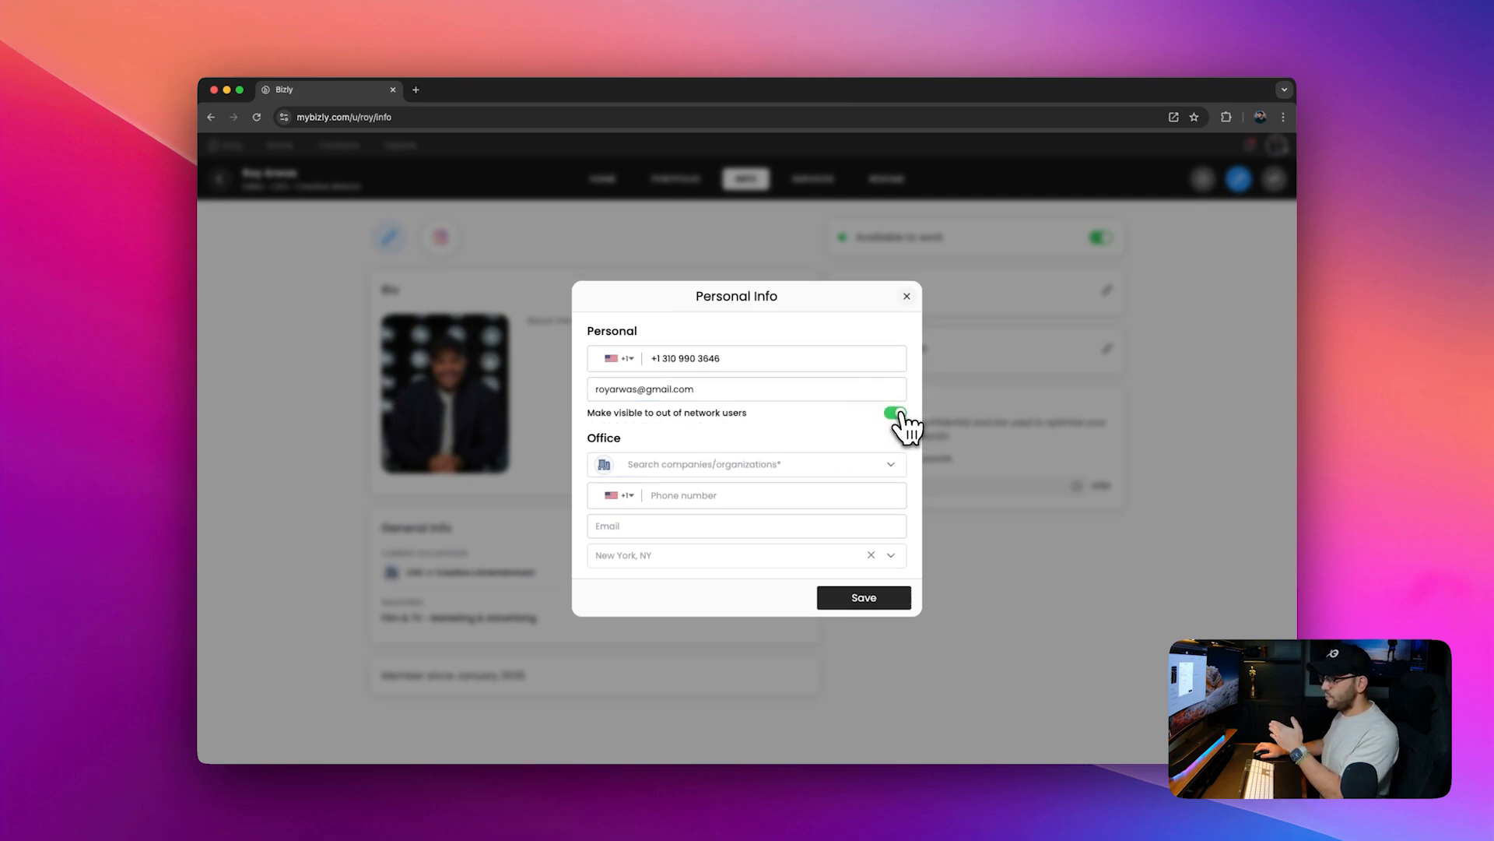
{"action": "left_click", "coordinate": [897, 414]}
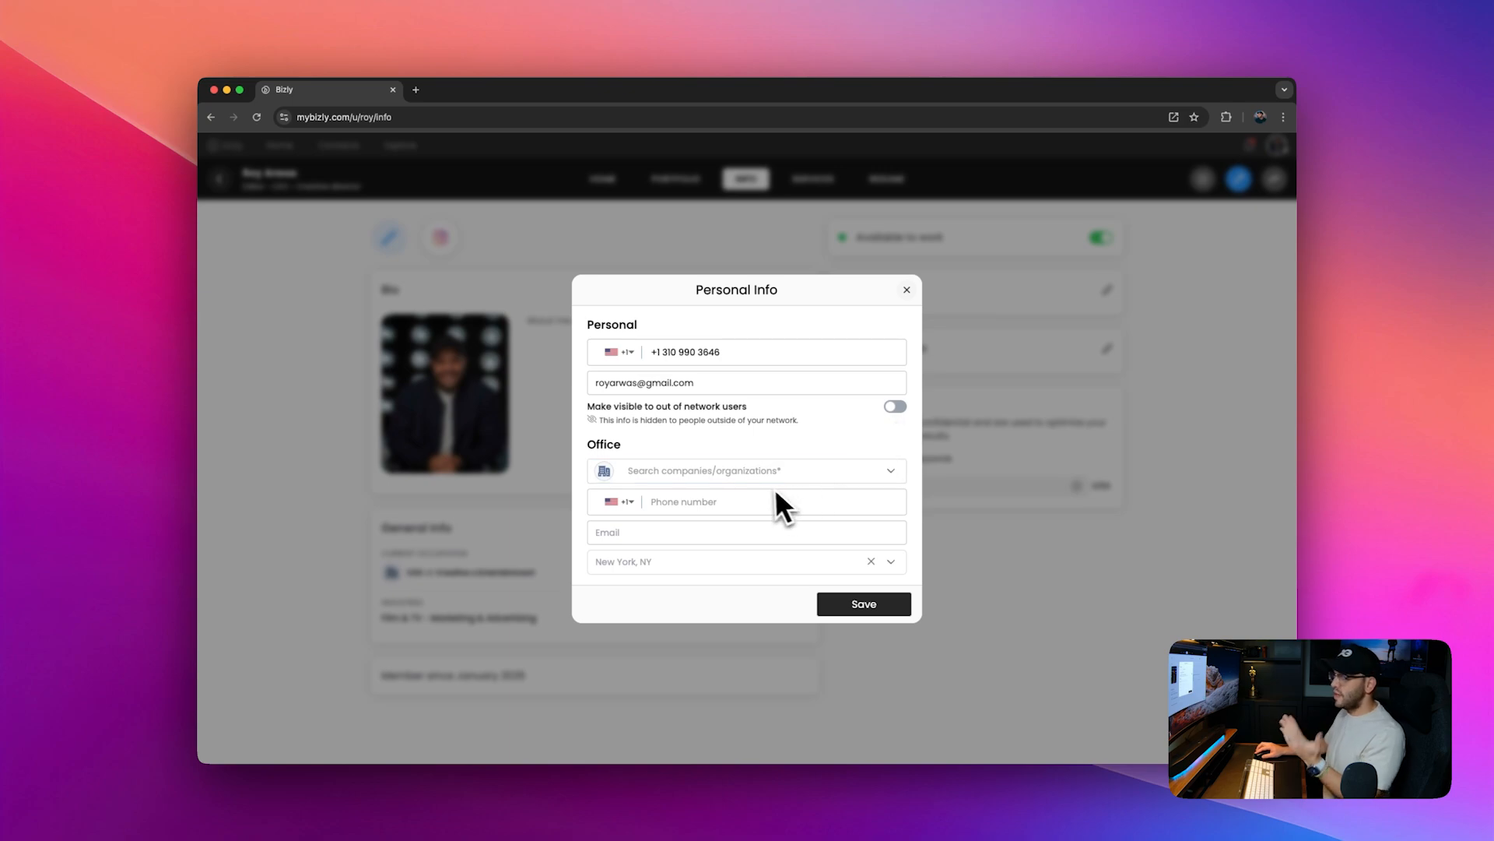
Step: Set the office company to Creative X Entertainment and search for Los as the office location
{"action": "left_click", "coordinate": [795, 472]}
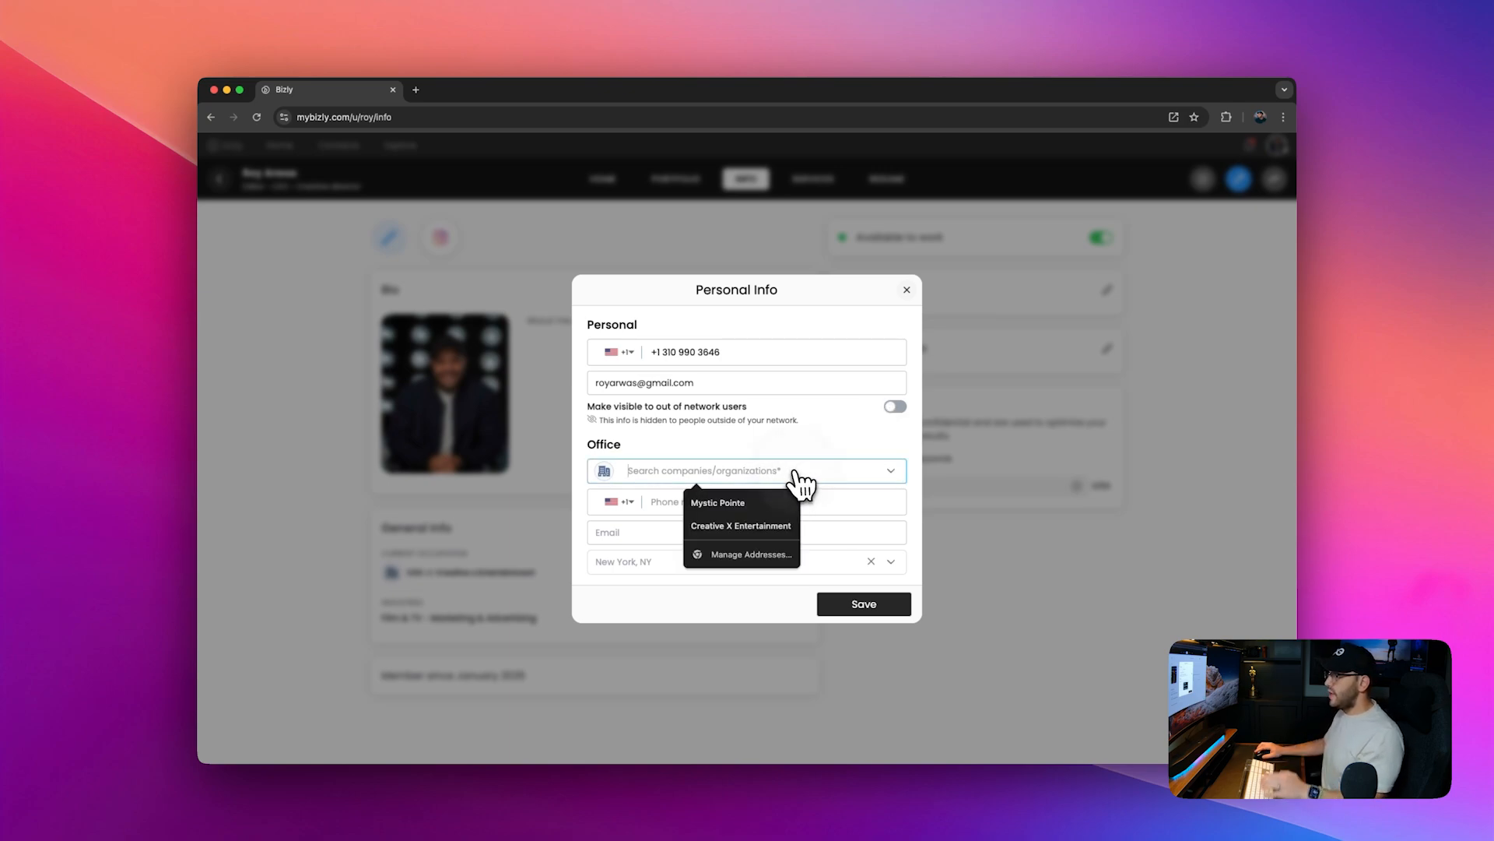
{"action": "left_click", "coordinate": [753, 523]}
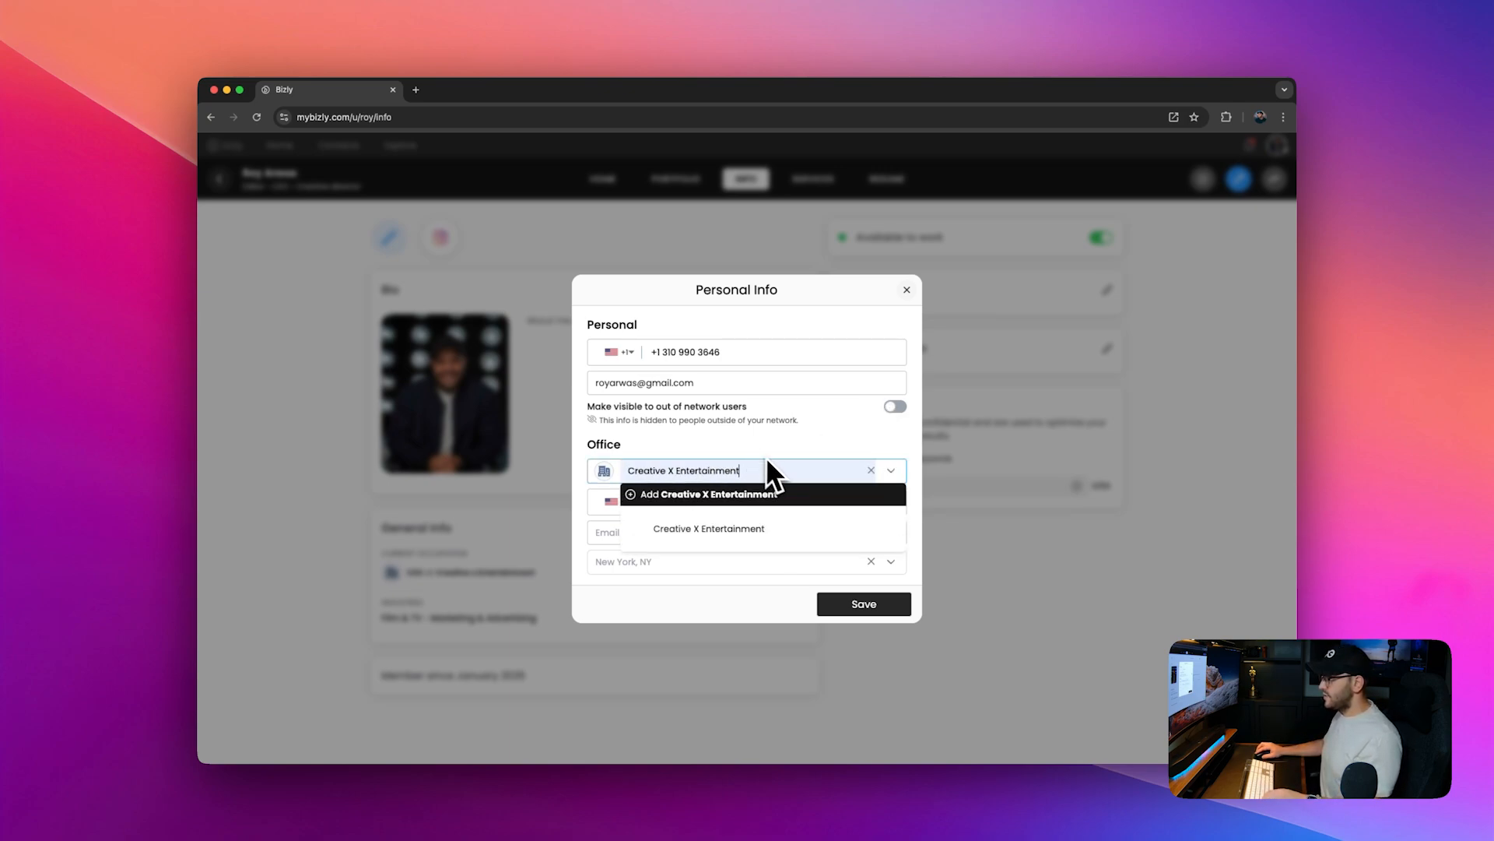
{"action": "left_click", "coordinate": [763, 494]}
{"action": "left_click", "coordinate": [658, 561]}
{"action": "type", "text": "Los"}
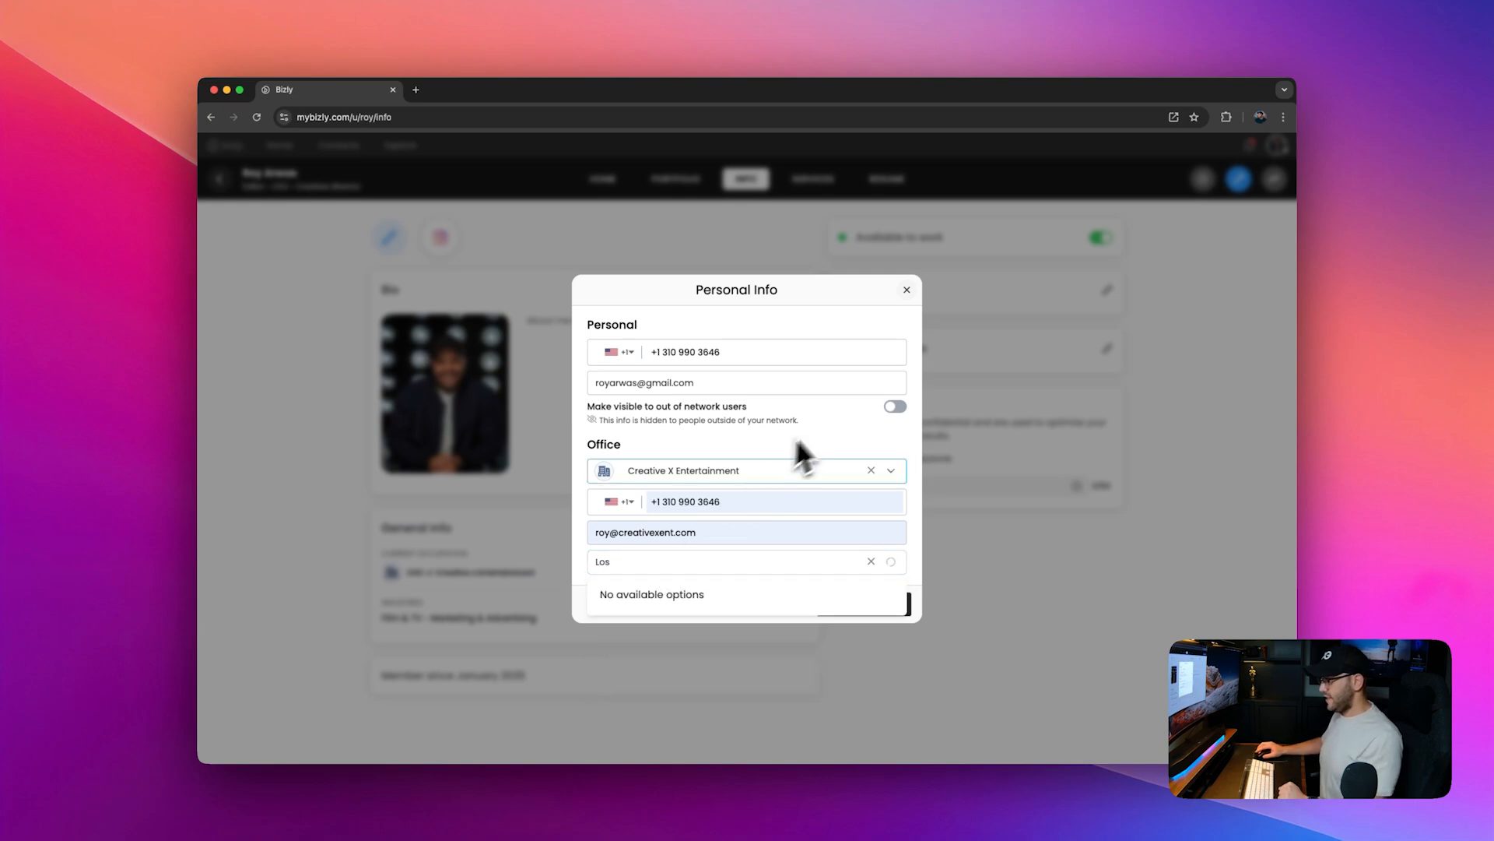
{"action": "left_click", "coordinate": [696, 594]}
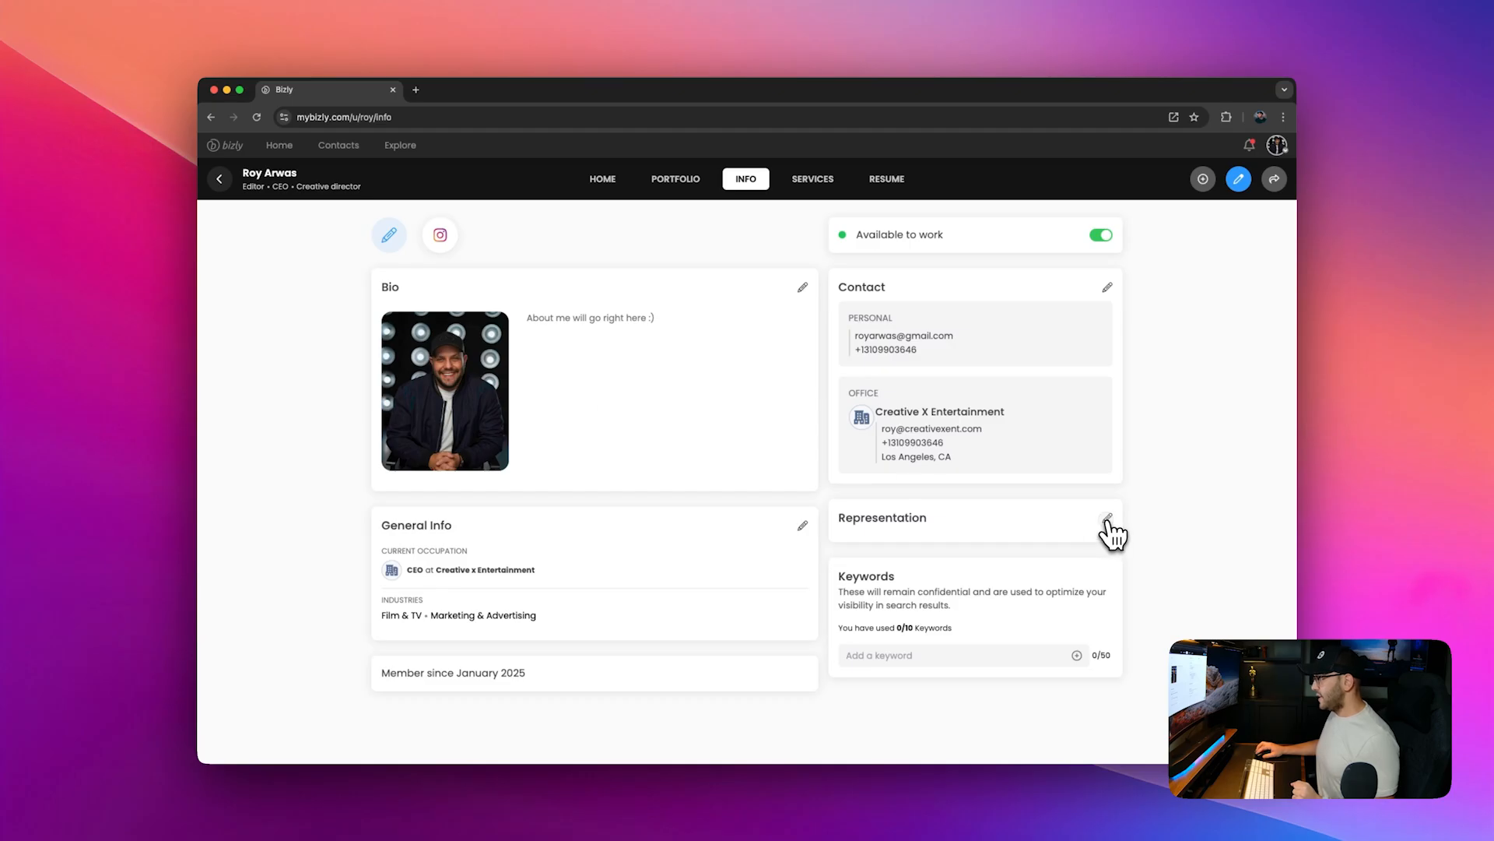
{"action": "left_click", "coordinate": [1108, 519]}
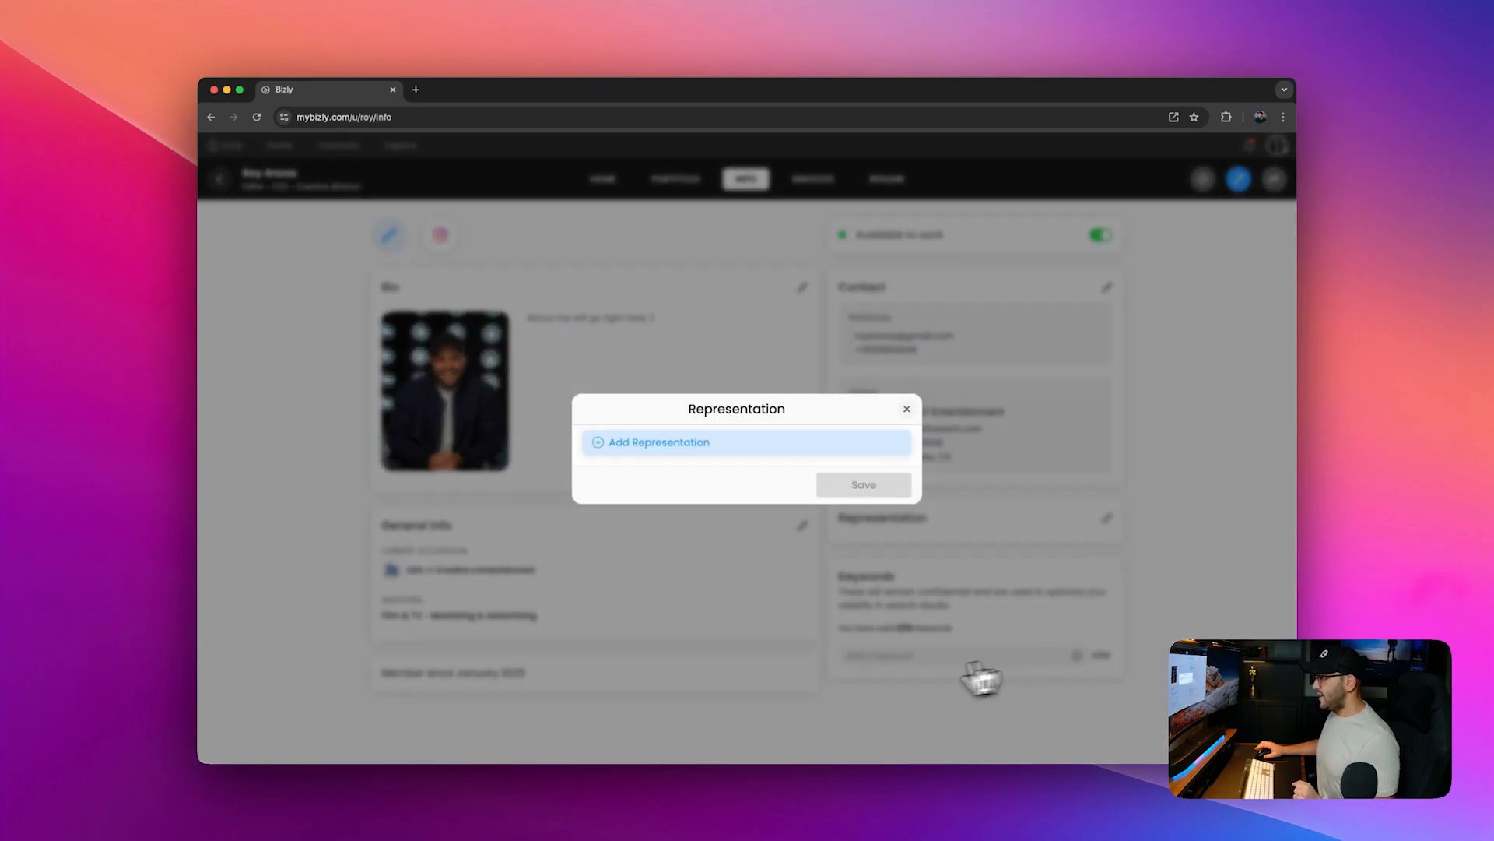
{"action": "left_click", "coordinate": [695, 448]}
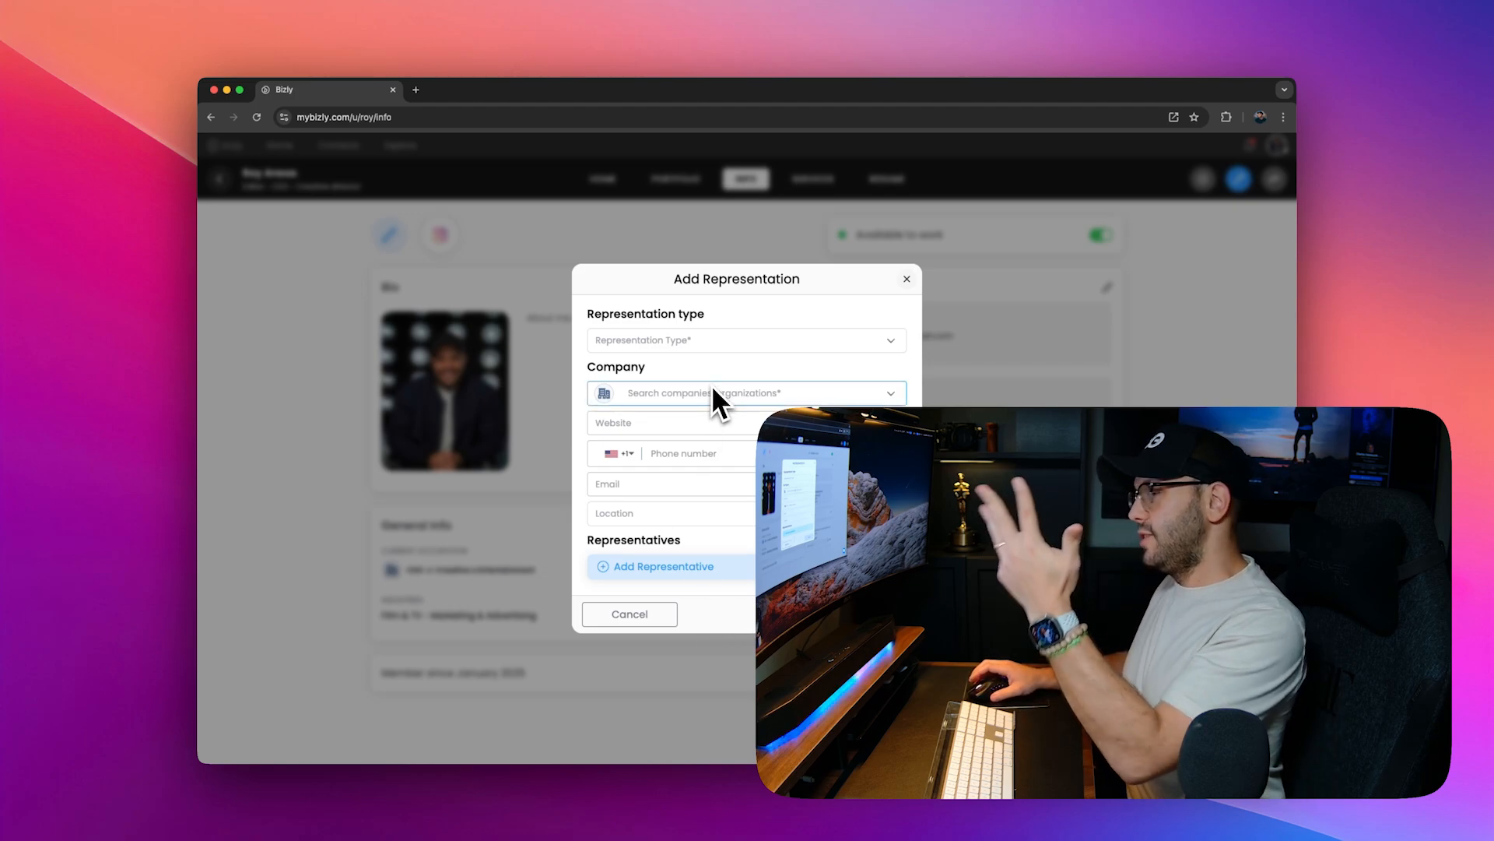
{"action": "left_click", "coordinate": [753, 344]}
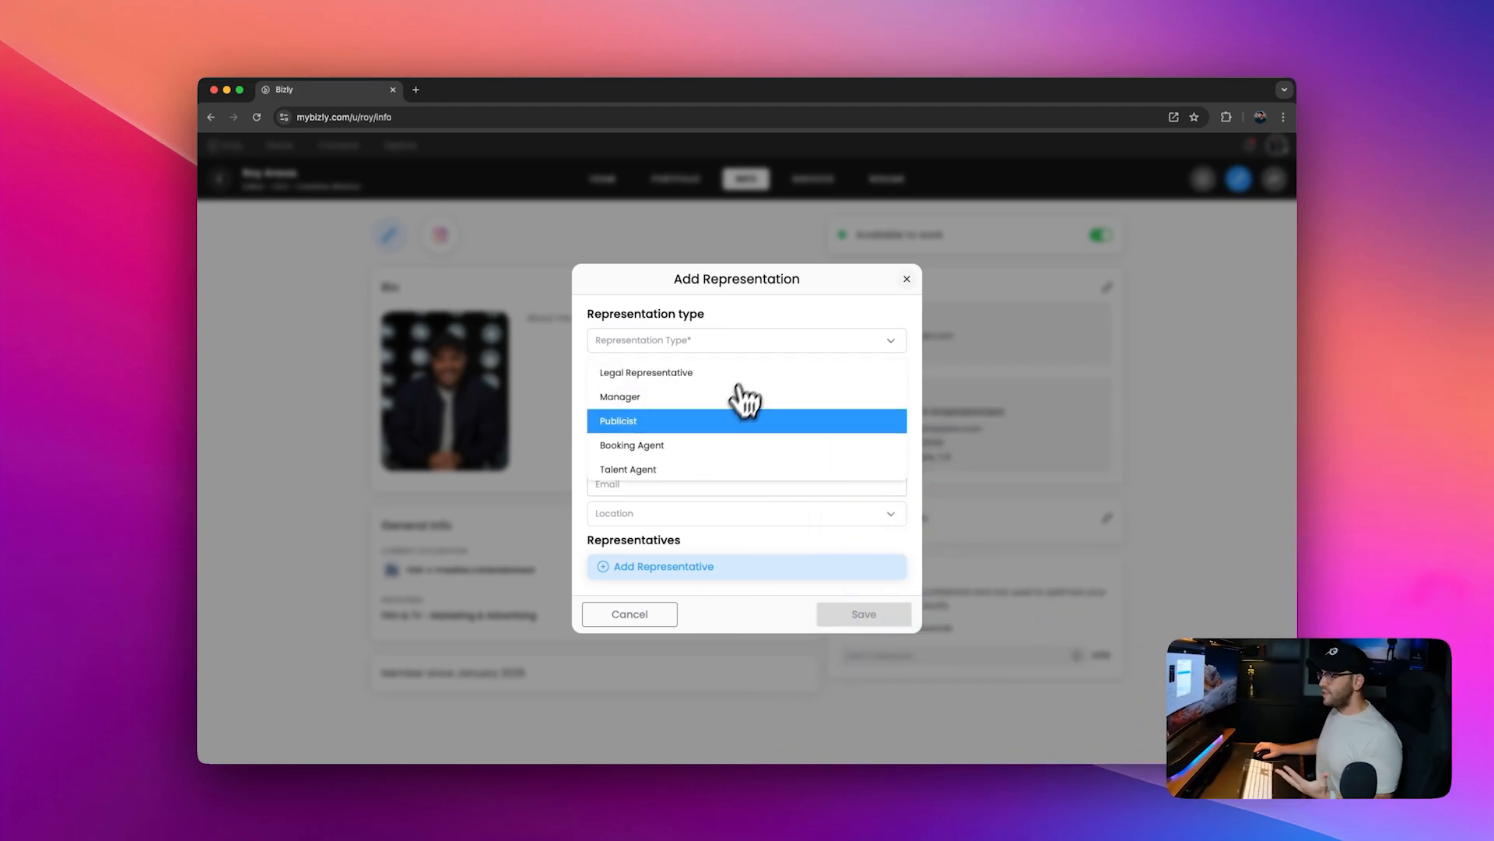
{"action": "left_click", "coordinate": [662, 400]}
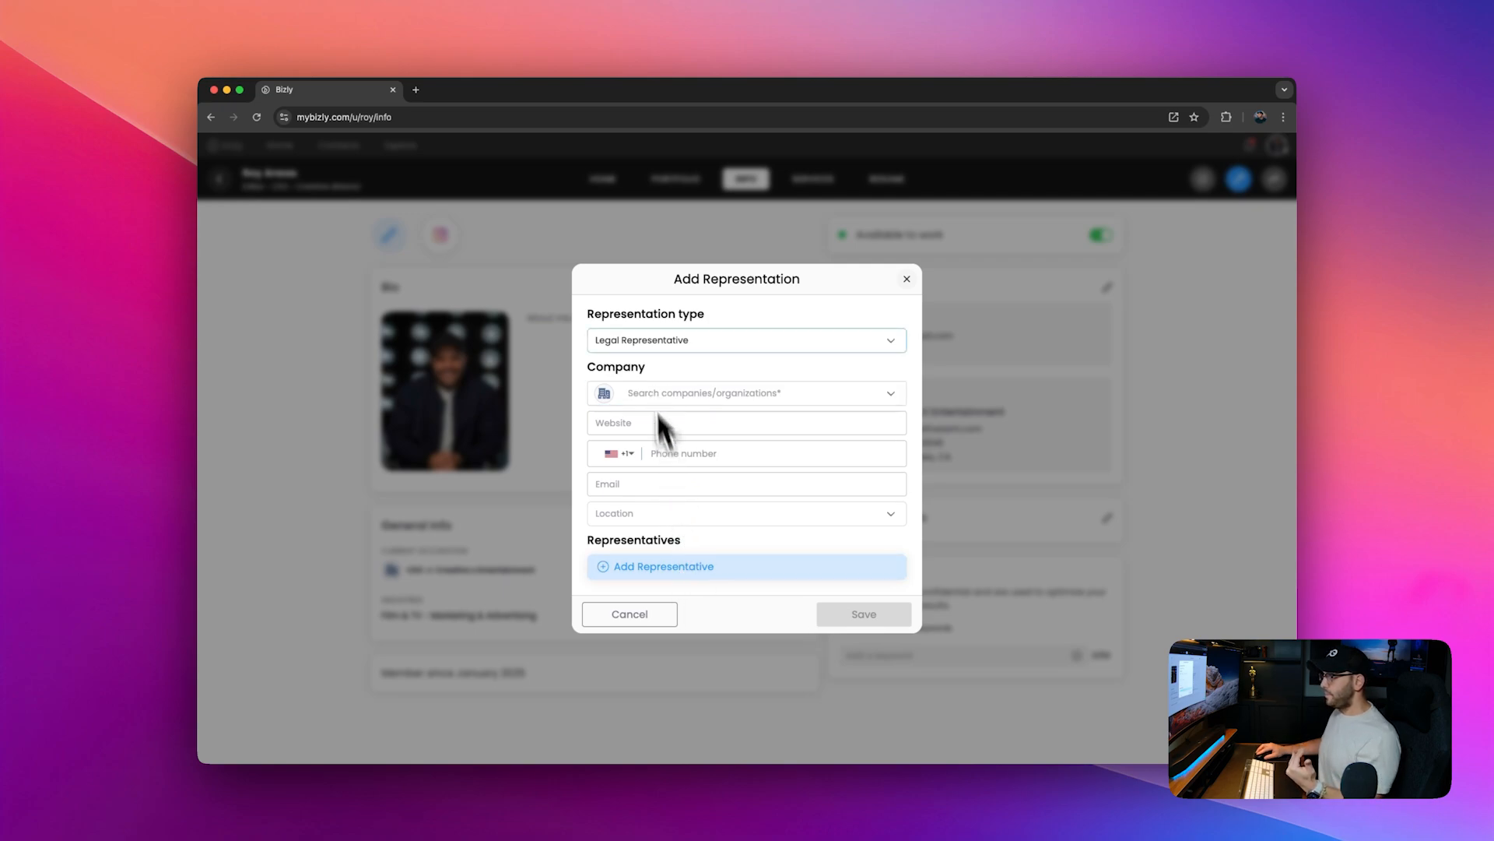
{"action": "left_click", "coordinate": [733, 573]}
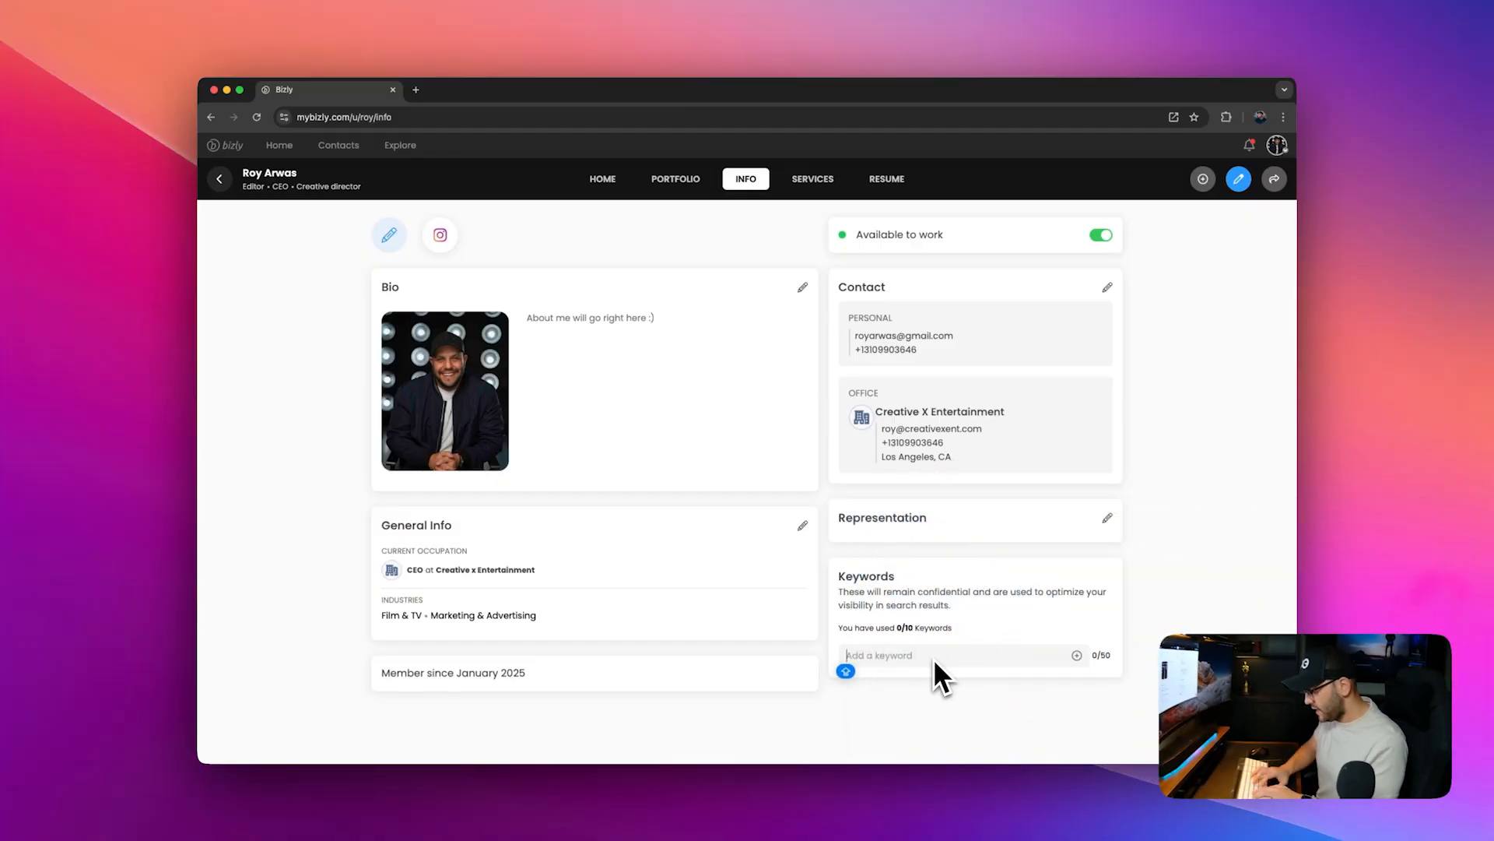
Step: Add Technology and Marketing as profile keywords
{"action": "type", "text": "Technology"}
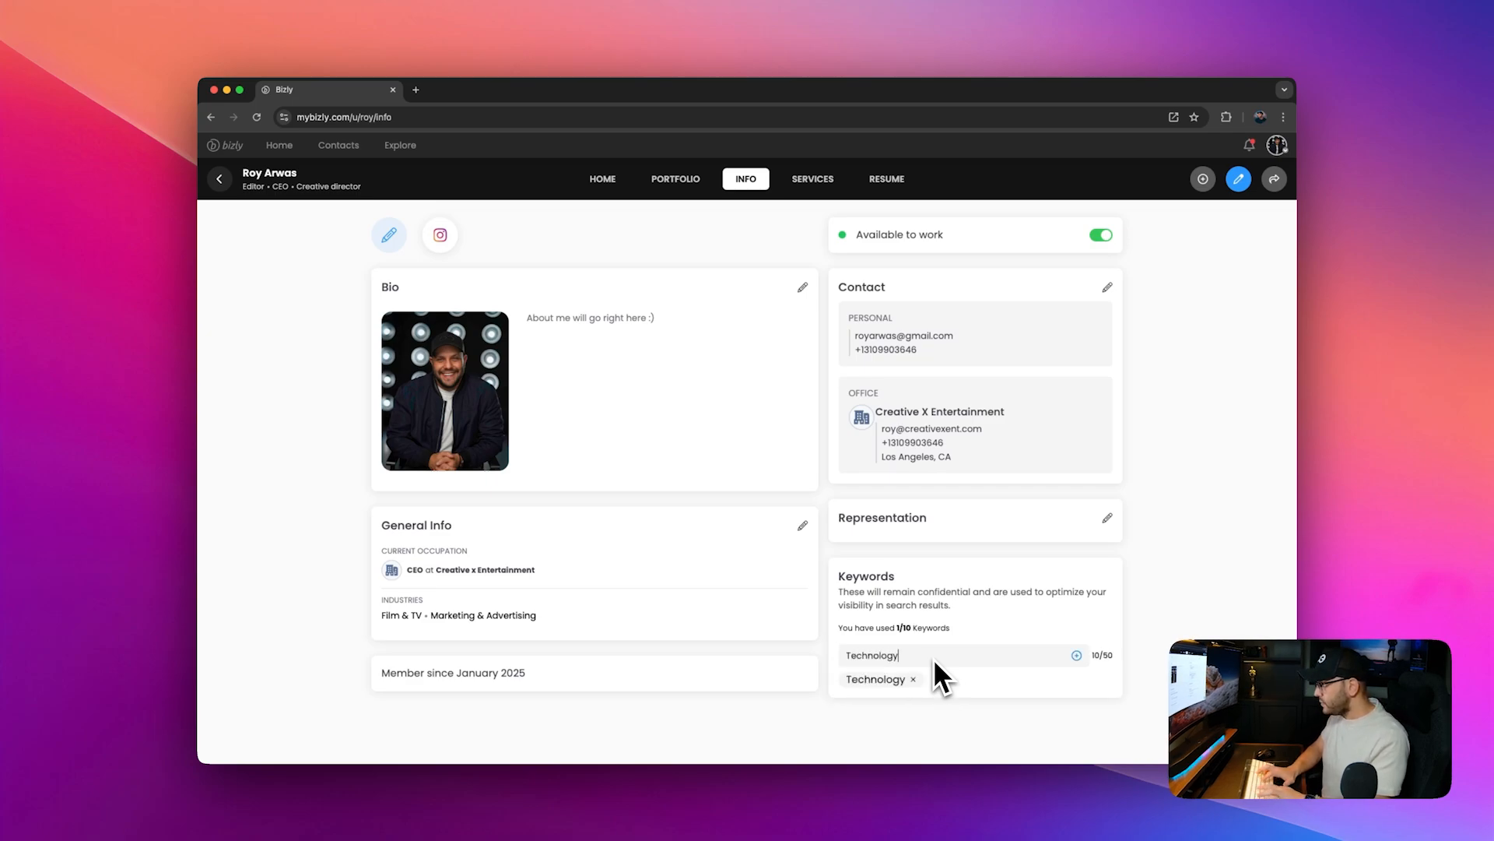
{"action": "key", "text": "Return"}
{"action": "type", "text": "Market"}
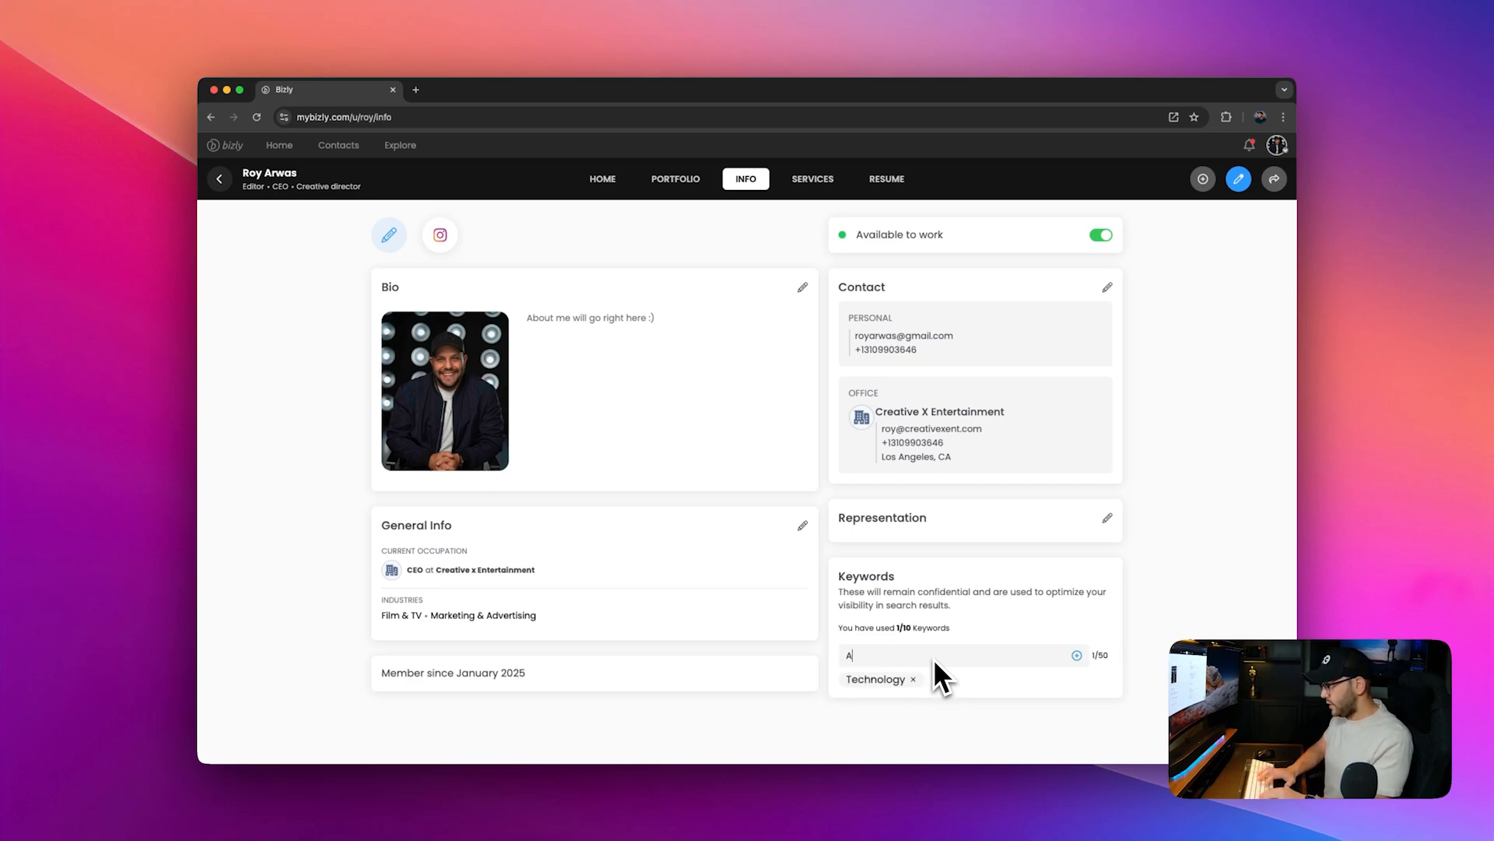
{"action": "type", "text": "ing"}
{"action": "key", "text": "Return"}
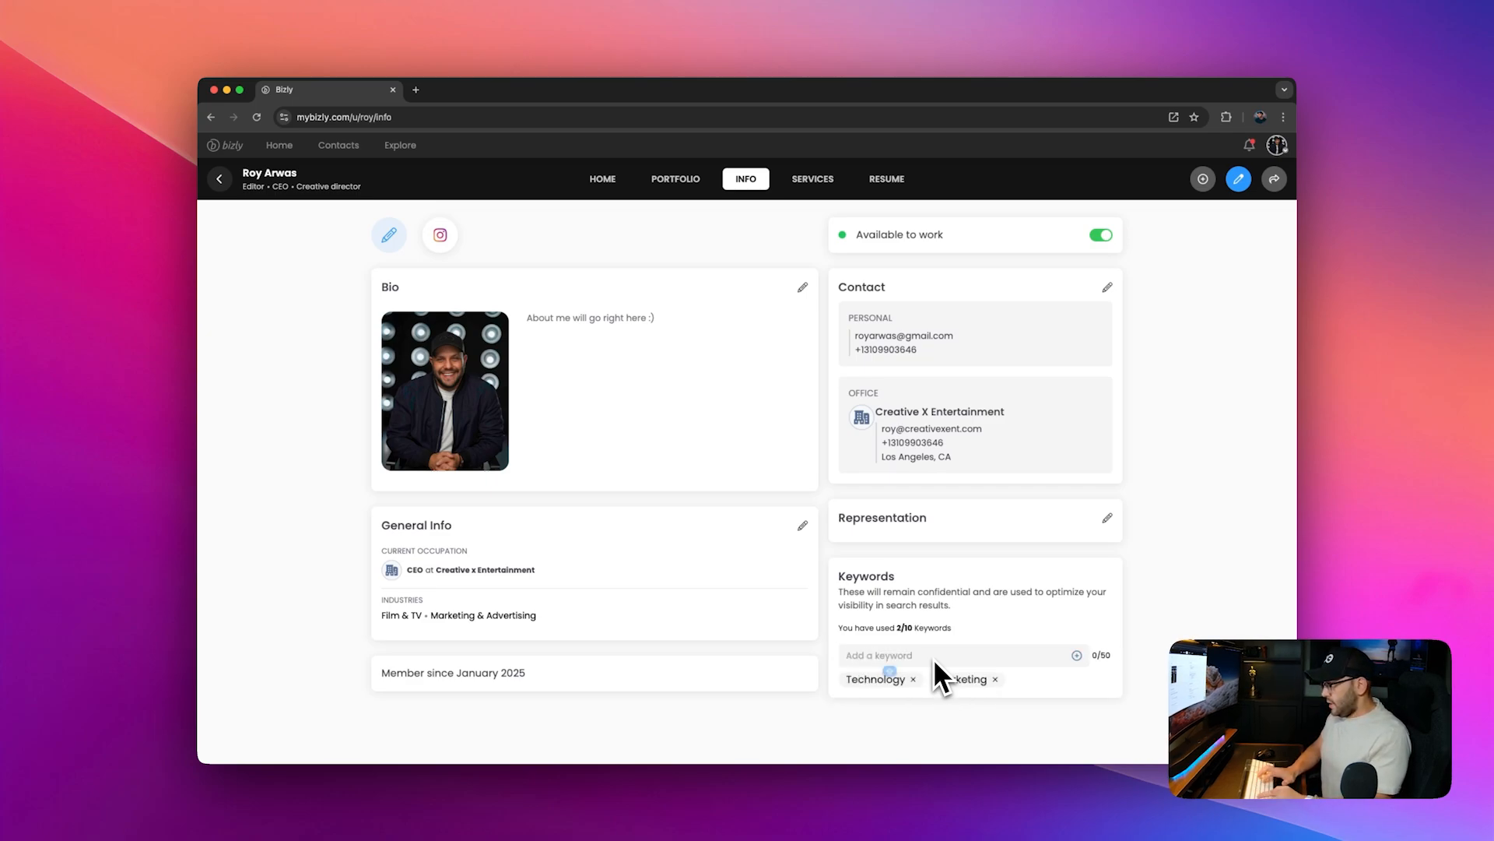